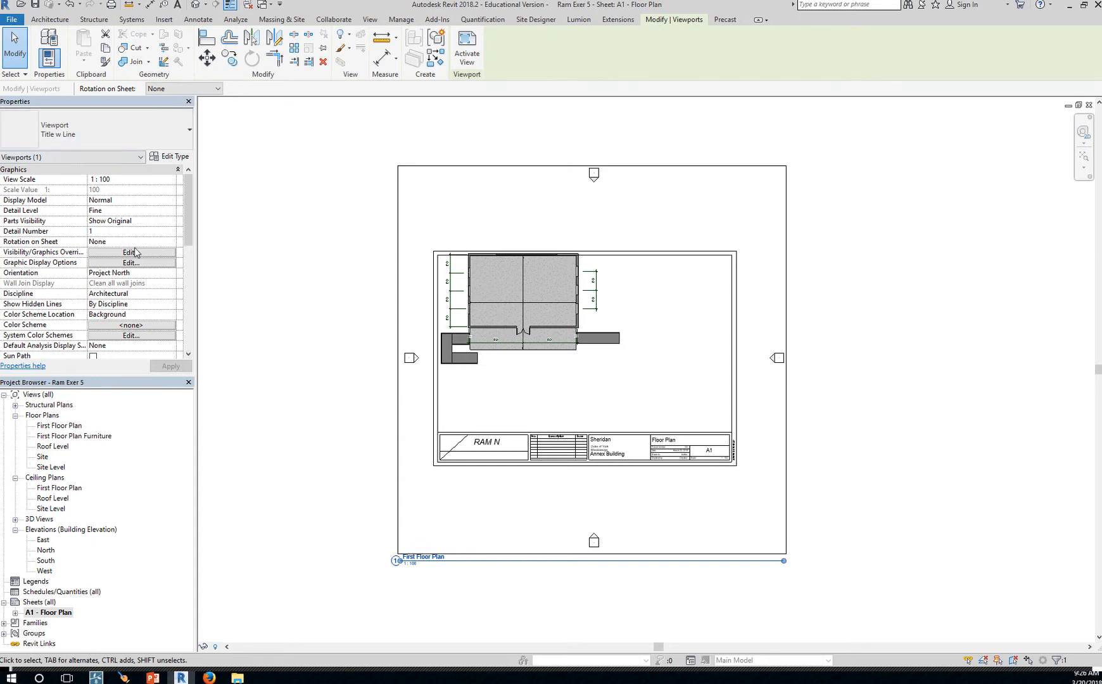
Step: Turn on Crop View and Crop Region Visible for the First Floor Plan viewport on the sheet
{"action": "scroll", "coordinate": [136, 253], "scroll_direction": "down", "scroll_amount": 5}
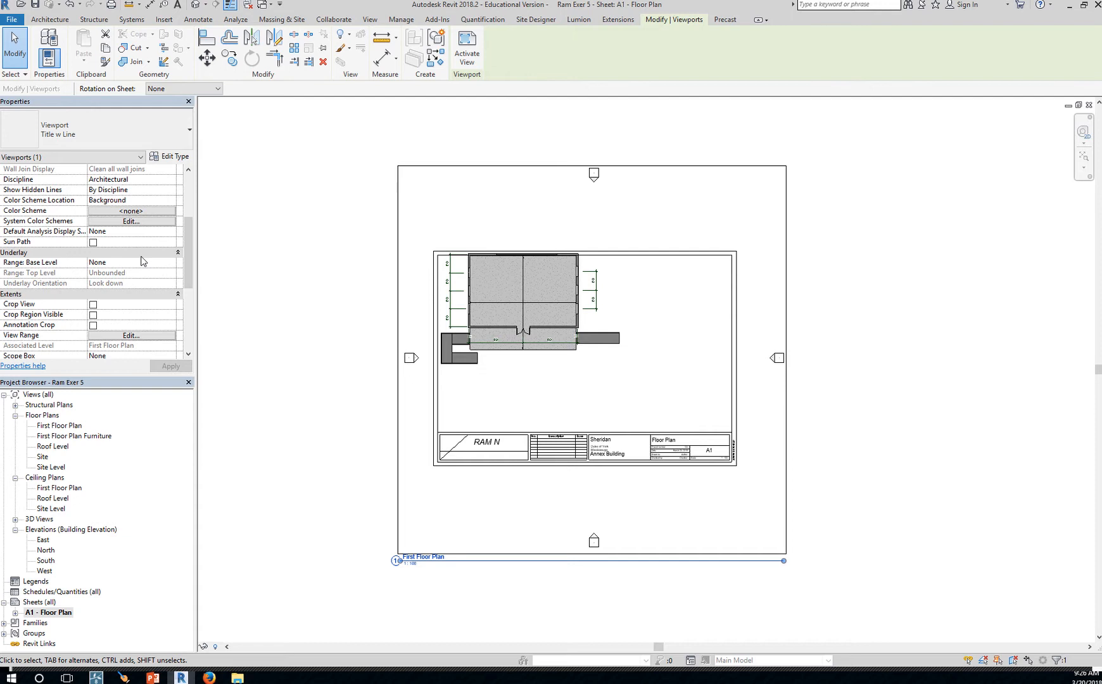
{"action": "scroll", "coordinate": [141, 258], "scroll_direction": "down", "scroll_amount": 1}
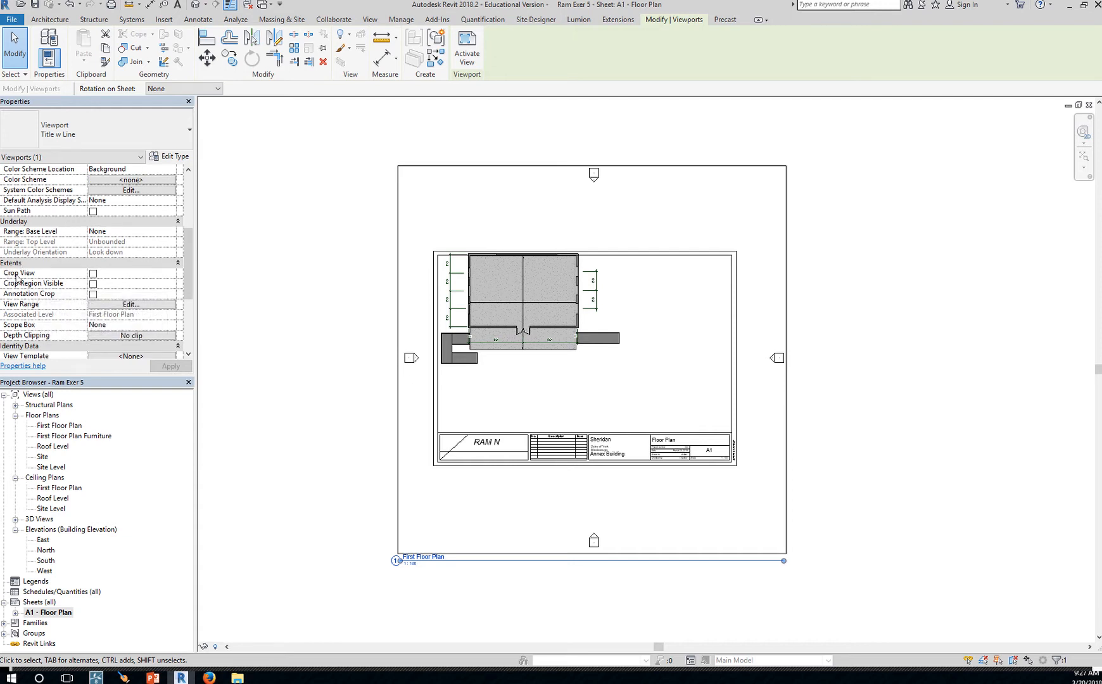
{"action": "left_click", "coordinate": [93, 273]}
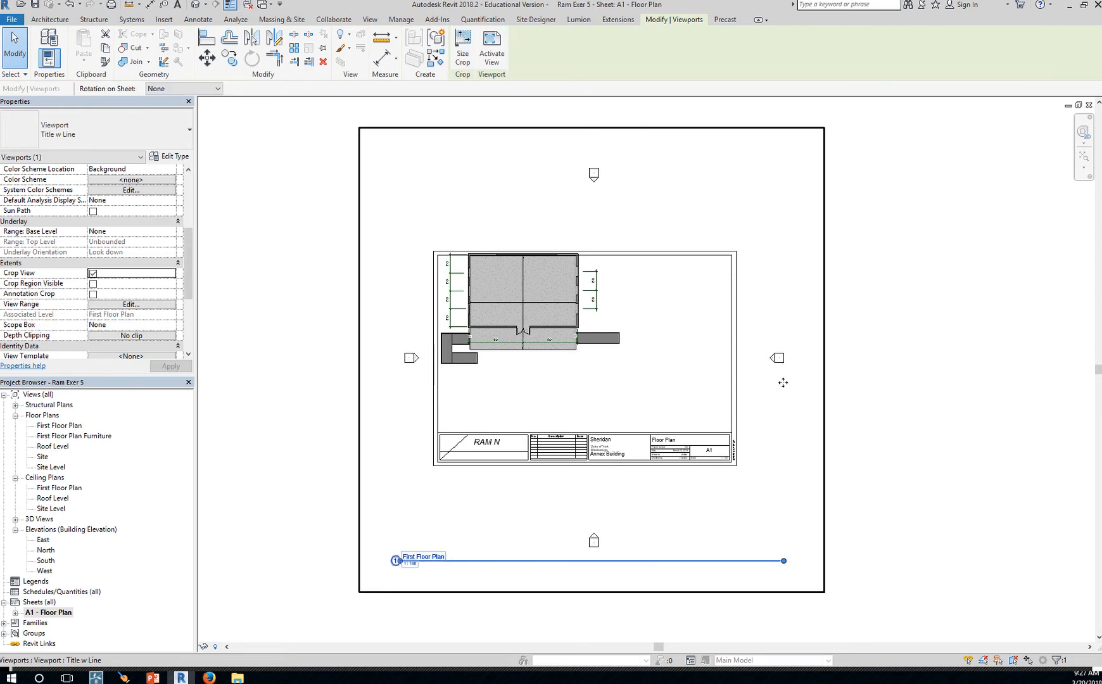
{"action": "left_click", "coordinate": [93, 283]}
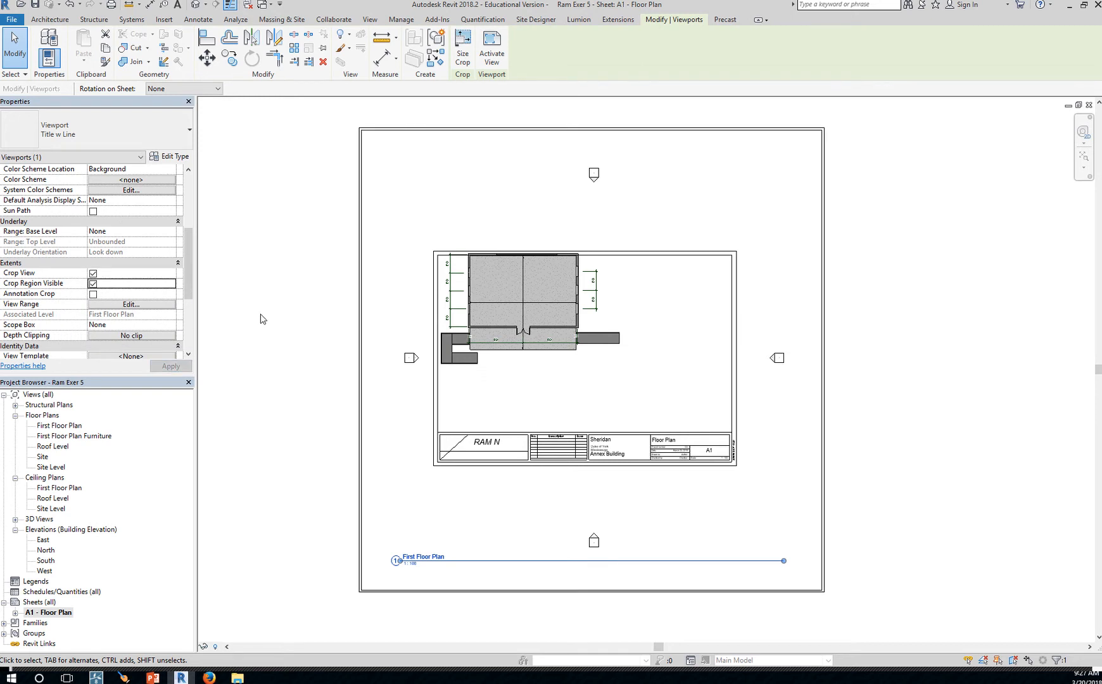
Step: Activate the First Floor Plan viewport, shrink its crop region closely around the building and dimensions on all four sides, and deactivate the view
{"action": "double_click", "coordinate": [367, 446]}
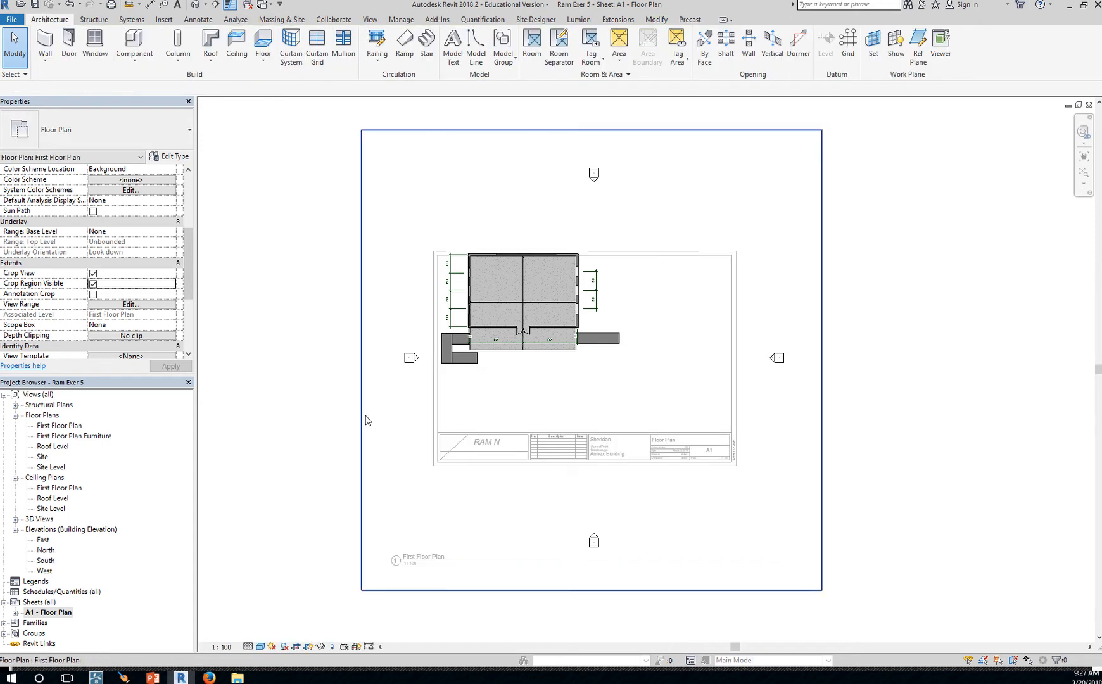
{"action": "left_click", "coordinate": [364, 418]}
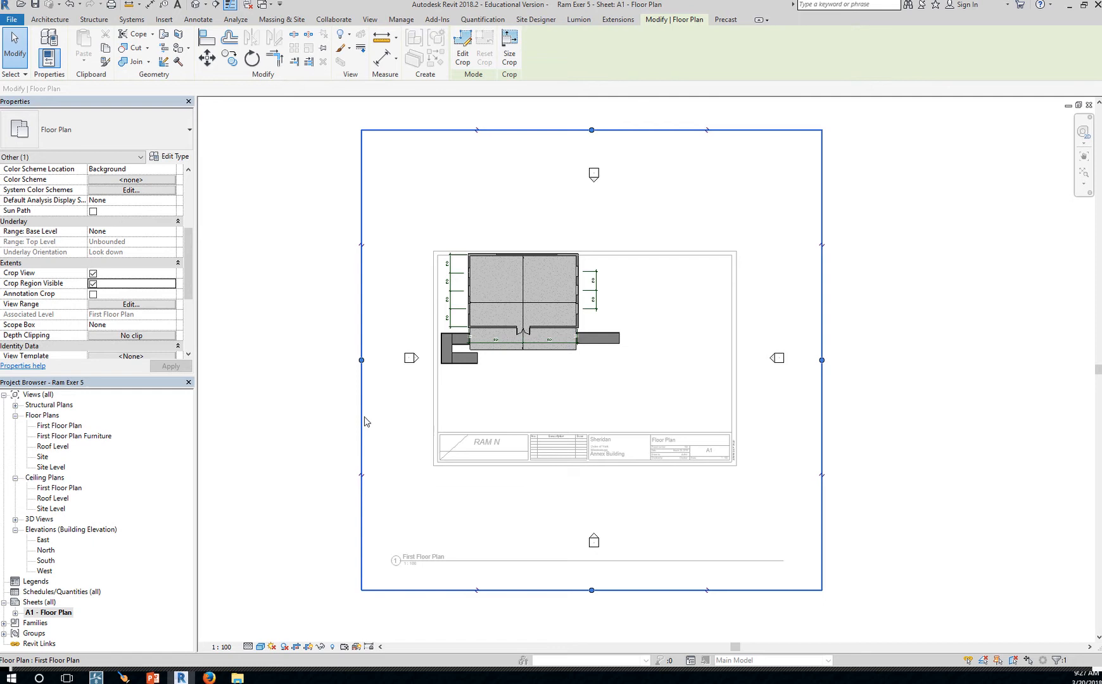
{"action": "left_click_drag", "start_coordinate": [594, 595], "coordinate": [598, 383]}
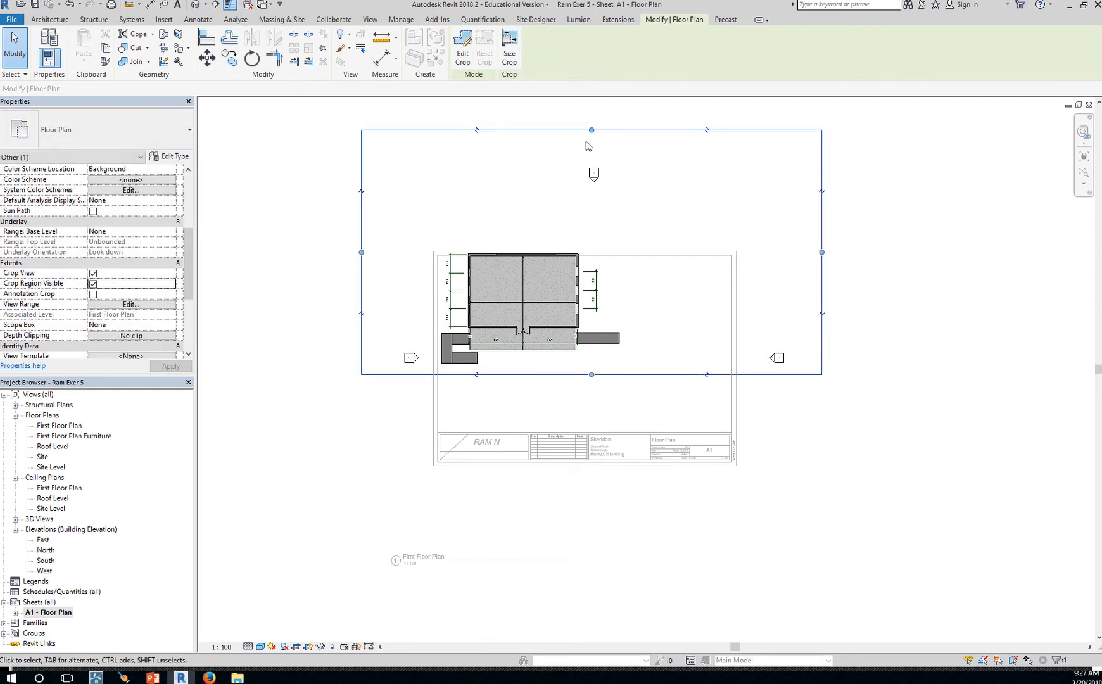
{"action": "left_click_drag", "start_coordinate": [592, 130], "coordinate": [593, 238]}
{"action": "left_click_drag", "start_coordinate": [822, 308], "coordinate": [631, 314]}
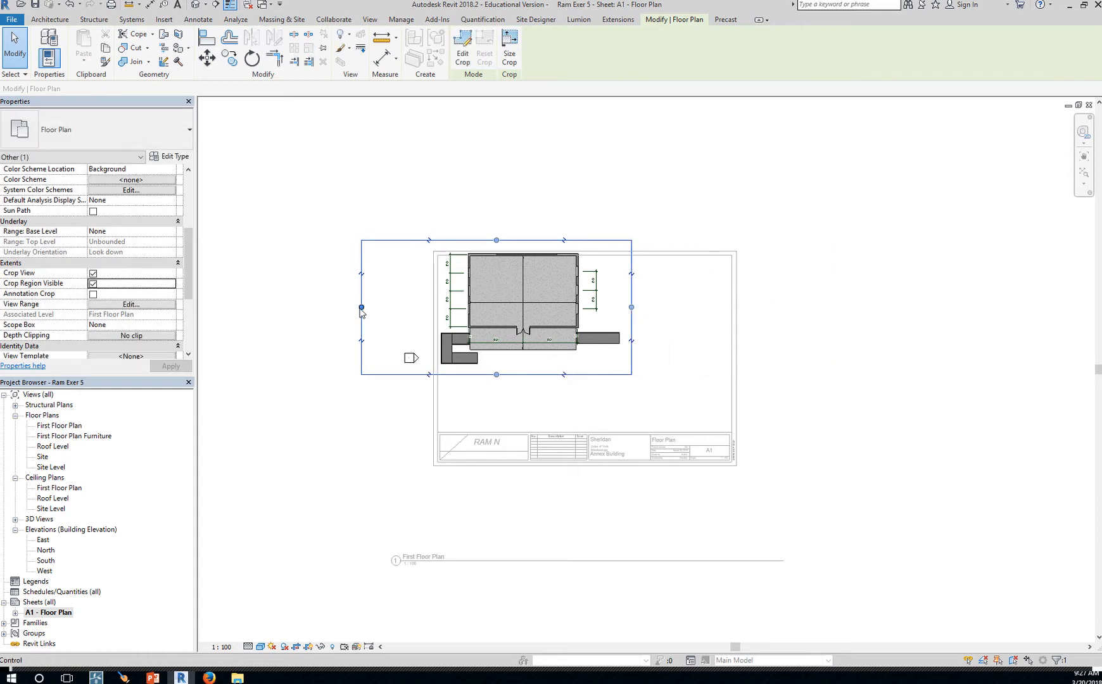
{"action": "left_click_drag", "start_coordinate": [362, 308], "coordinate": [427, 309]}
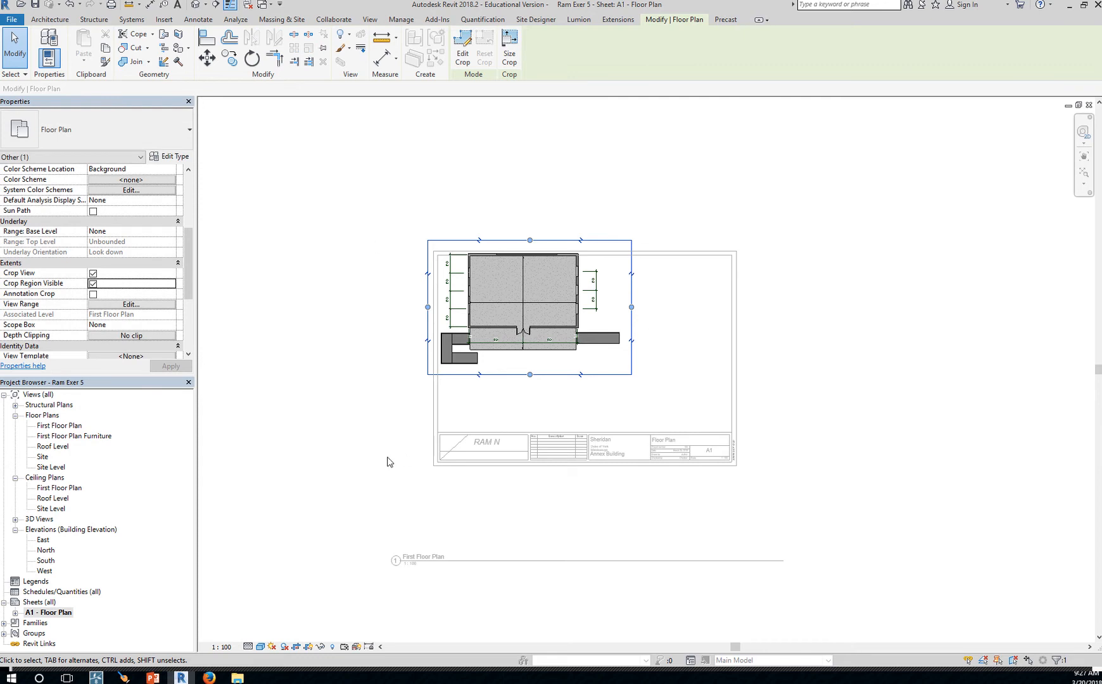
{"action": "left_click", "coordinate": [339, 450]}
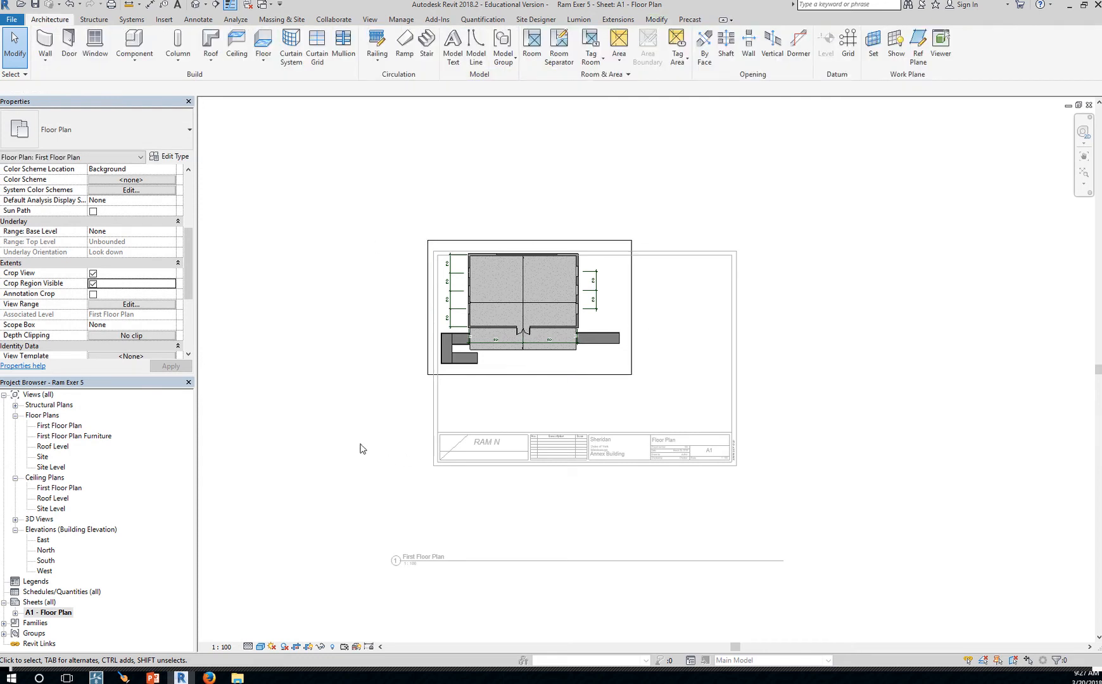
{"action": "left_click", "coordinate": [498, 244]}
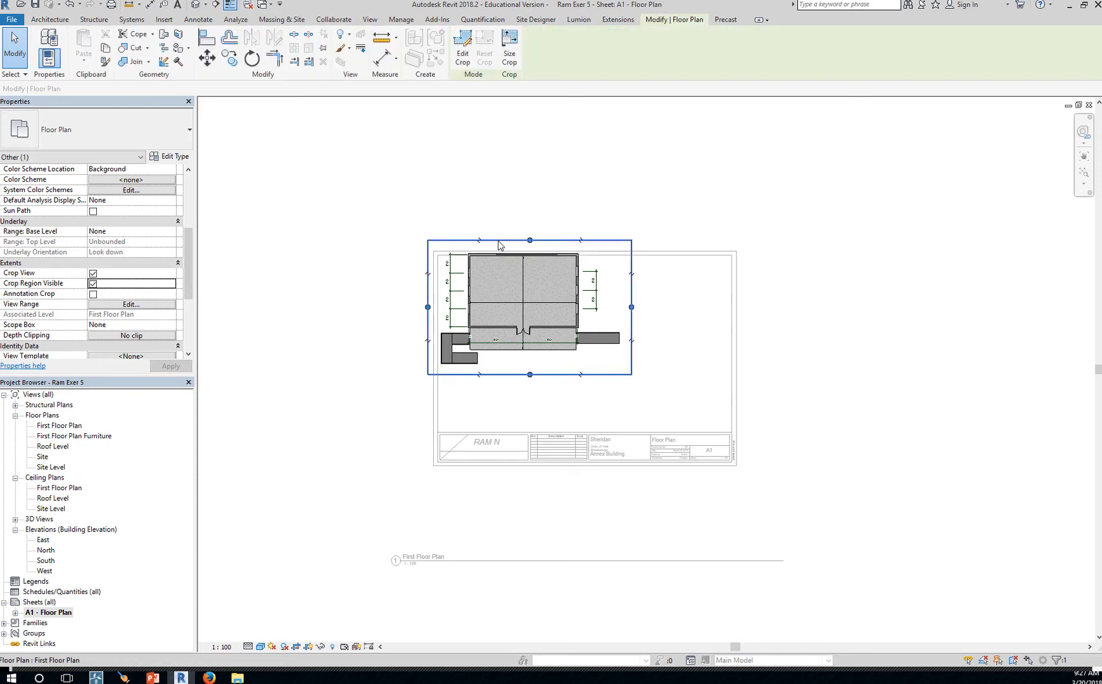
{"action": "double_click", "coordinate": [252, 309]}
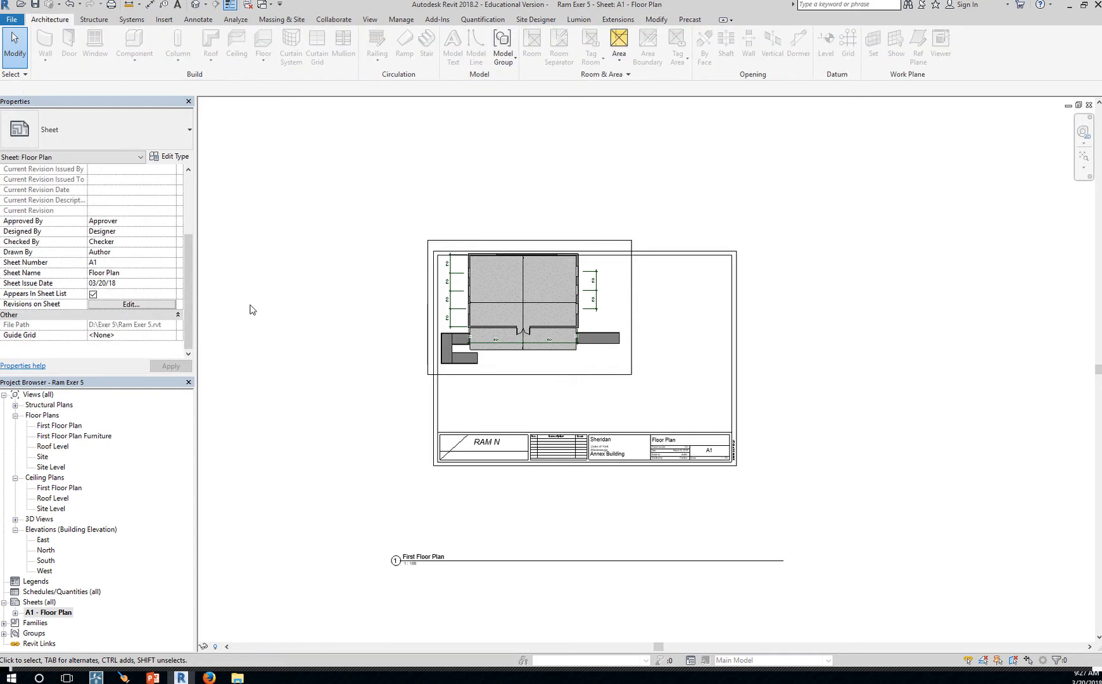
Step: Try the activated First Floor Plan view at a scale of 1:200, and set it back to 1:100
{"action": "double_click", "coordinate": [514, 283]}
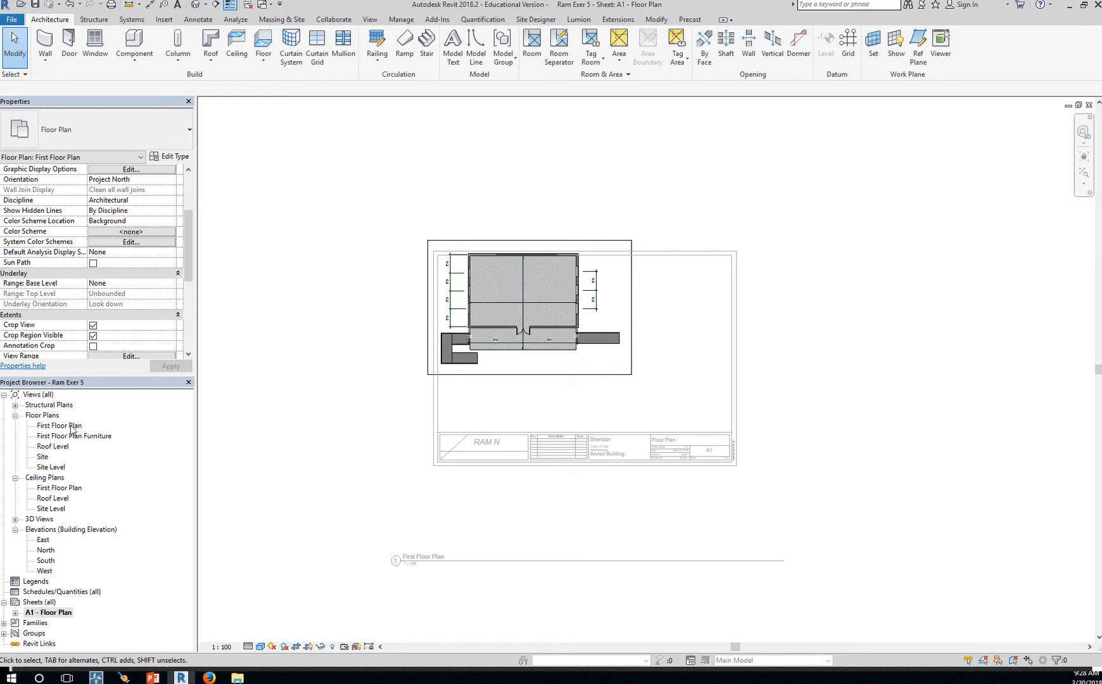
{"action": "left_click", "coordinate": [221, 647]}
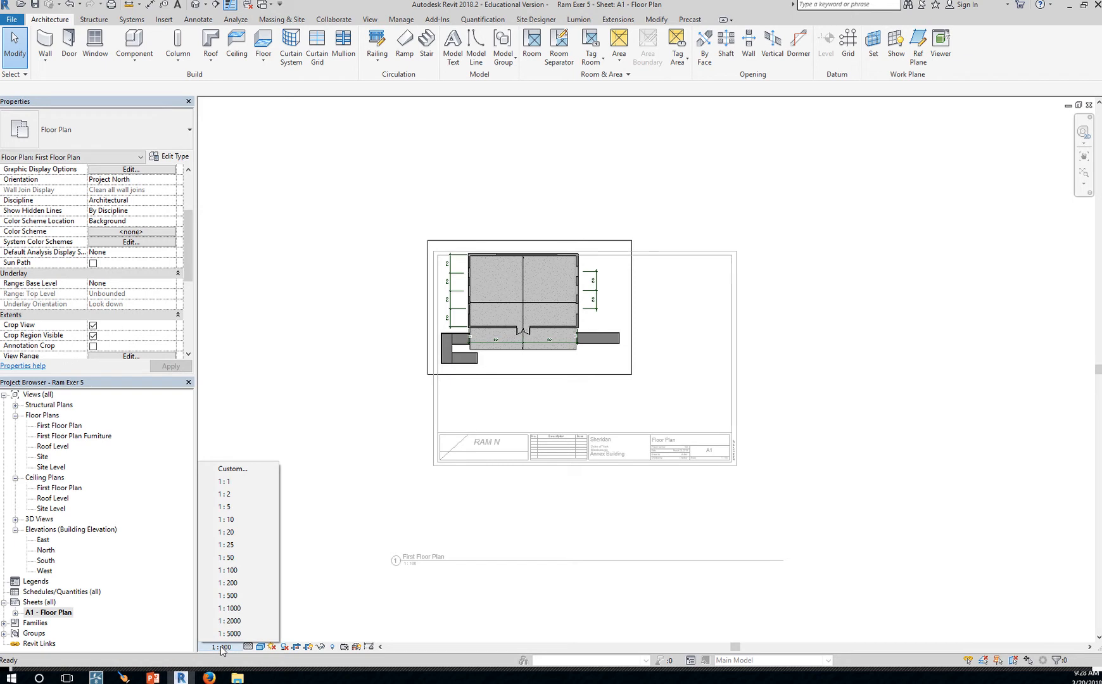
{"action": "left_click", "coordinate": [229, 583]}
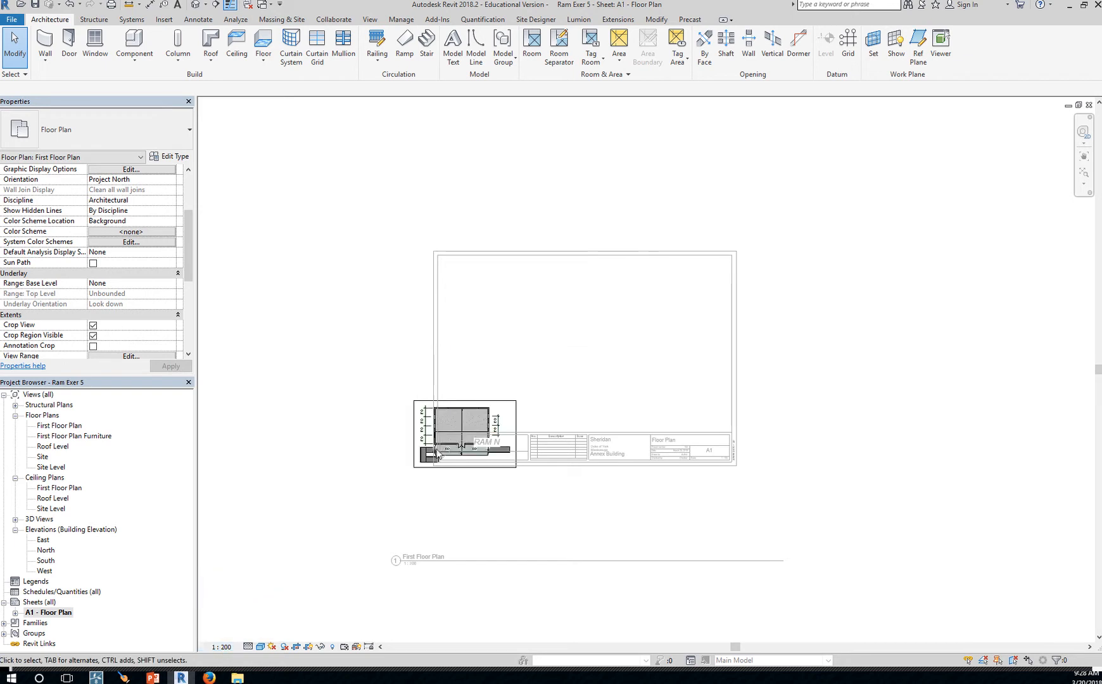
{"action": "left_click", "coordinate": [218, 646]}
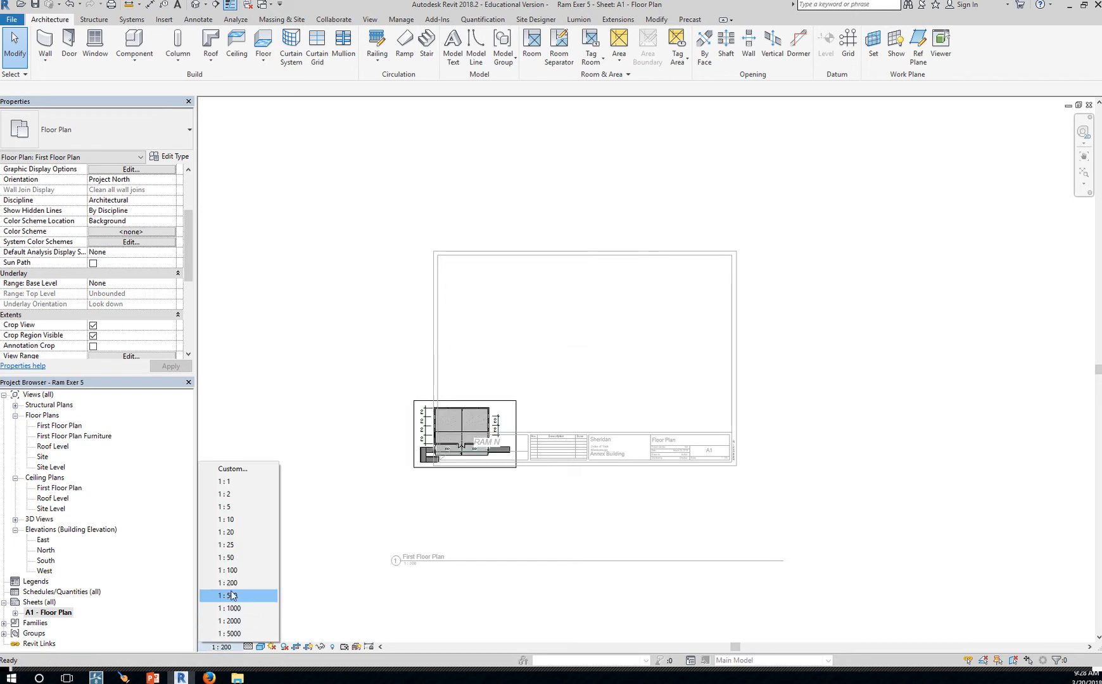
{"action": "left_click", "coordinate": [246, 576]}
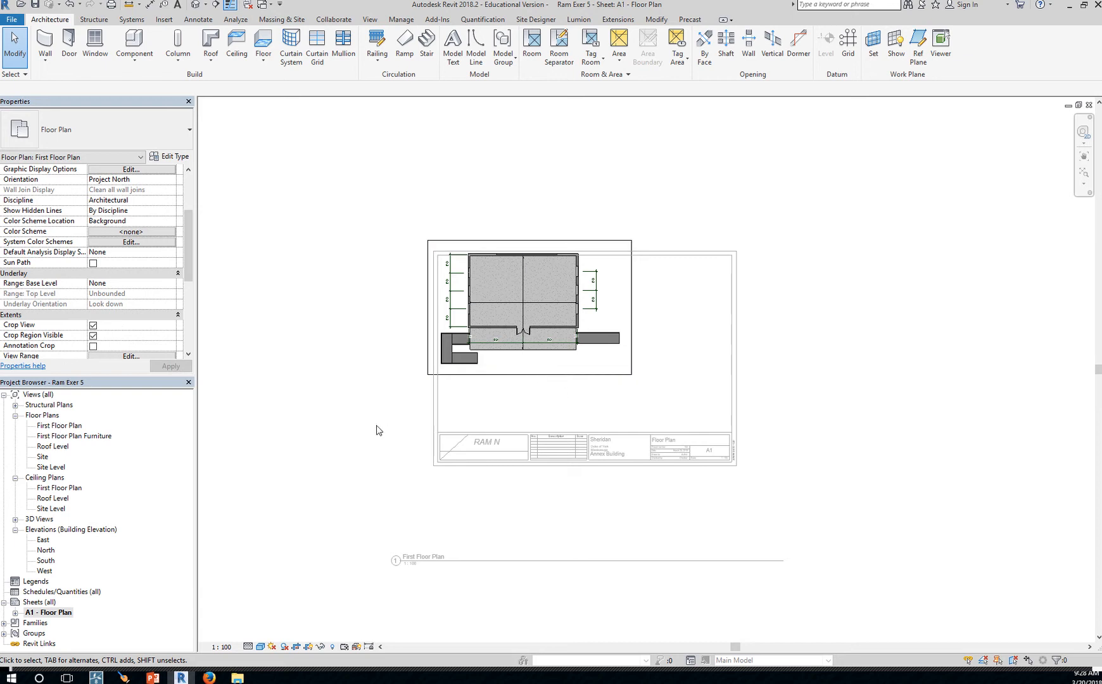
{"action": "double_click", "coordinate": [258, 447]}
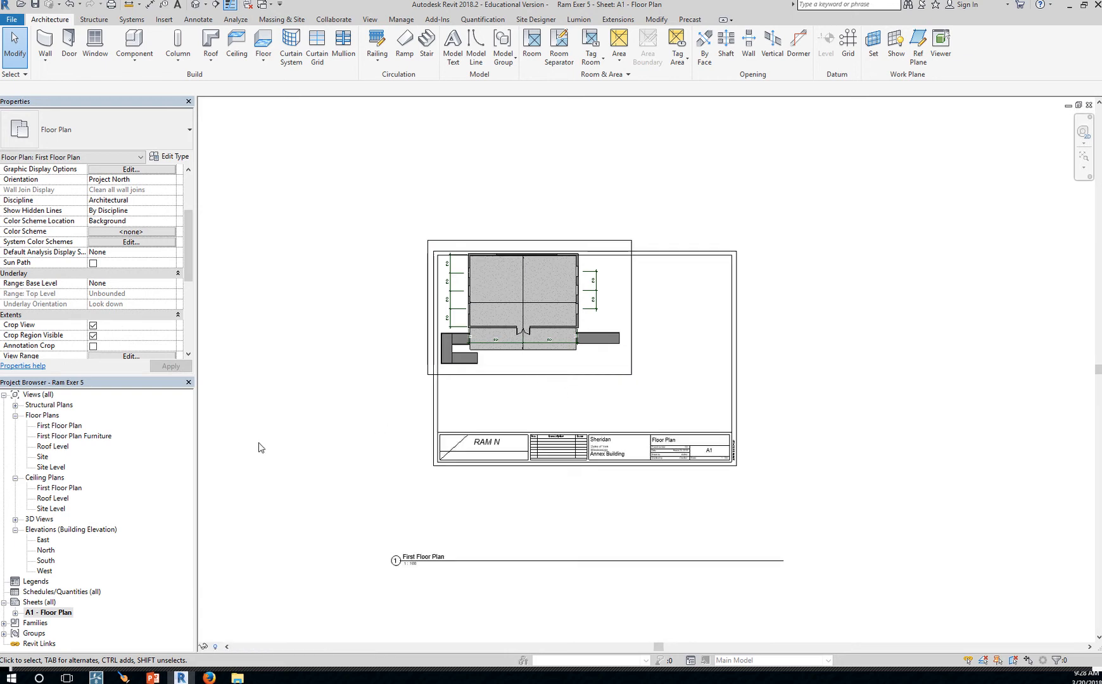
Step: Move the cropped First Floor Plan viewport to the centre of the sheet's drawing area above the title block
{"action": "left_click", "coordinate": [527, 378]}
{"action": "left_click_drag", "start_coordinate": [527, 378], "coordinate": [582, 417]}
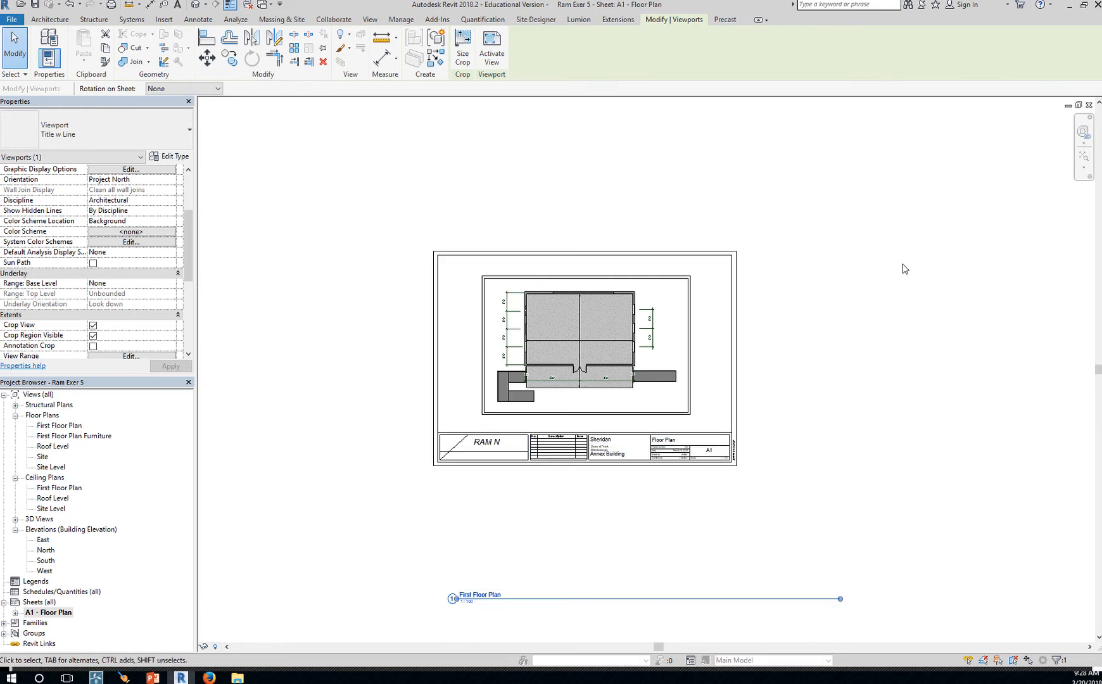
{"action": "left_click", "coordinate": [617, 175]}
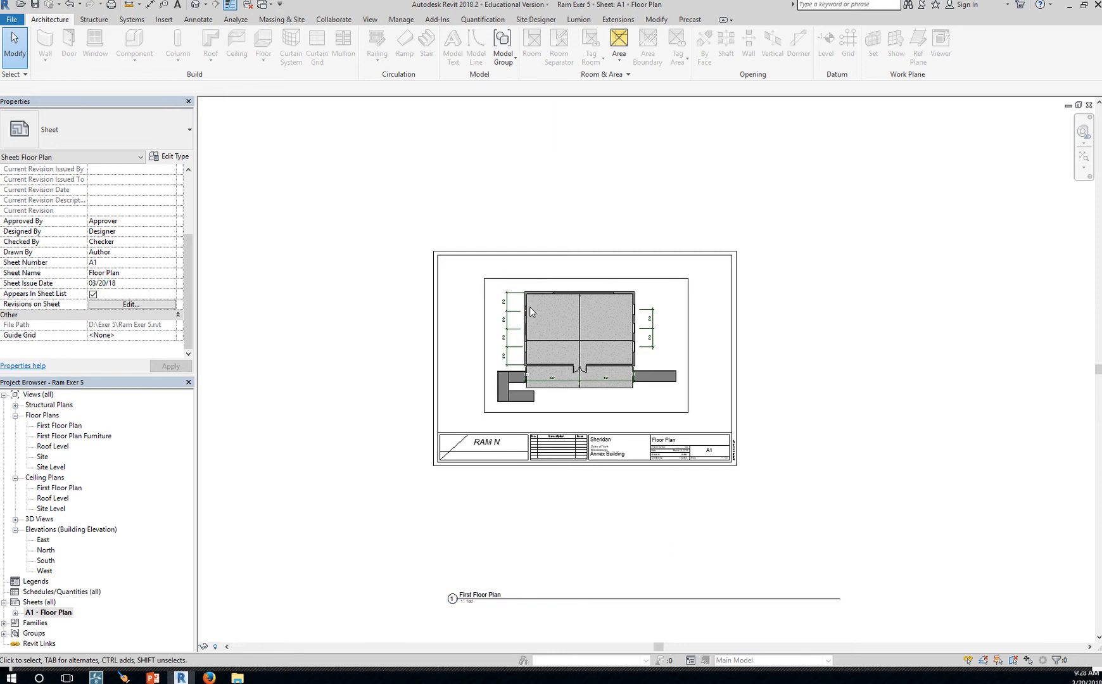
Step: Create a new guide grid named FP1 on sheet A1
{"action": "left_click", "coordinate": [370, 20]}
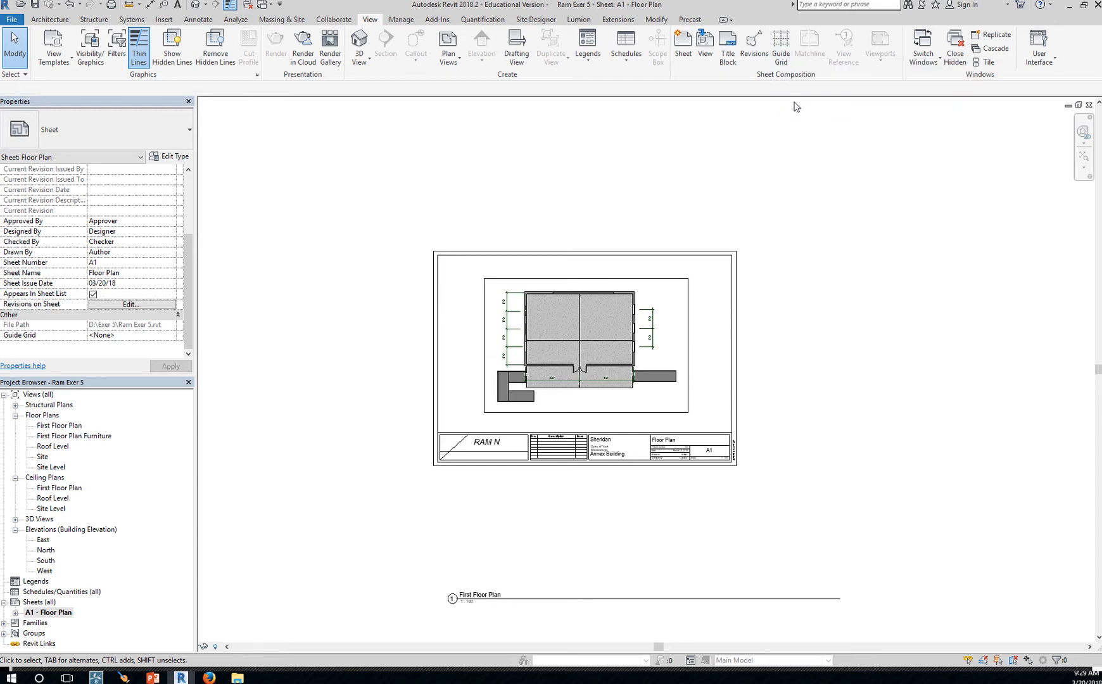
{"action": "left_click", "coordinate": [780, 48]}
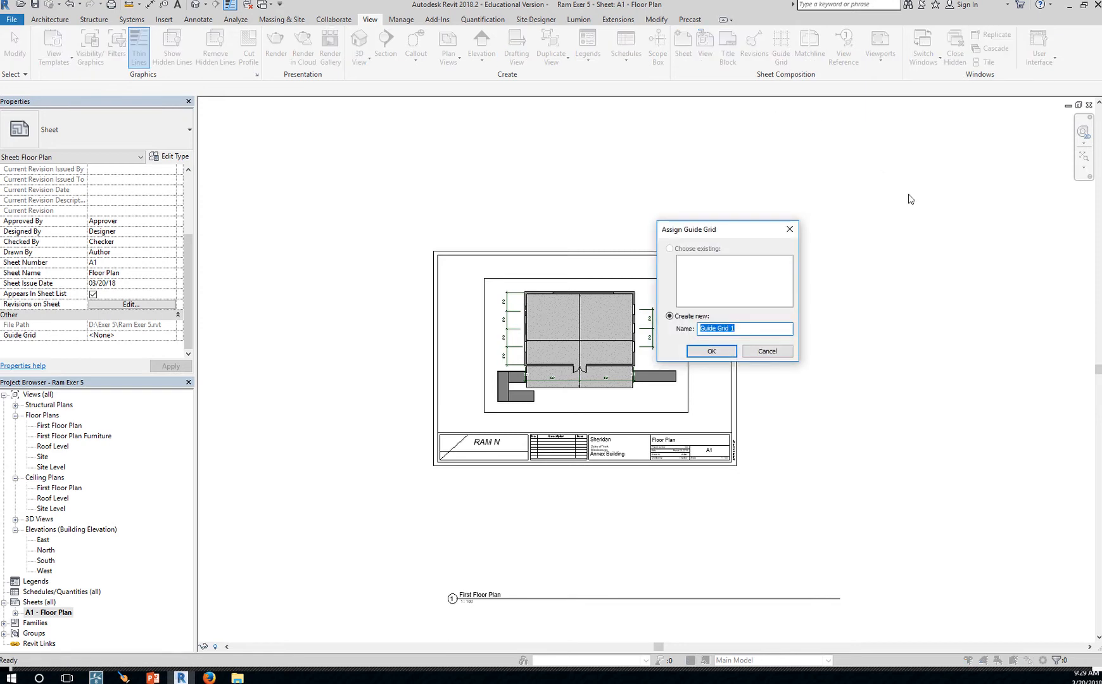
{"action": "type", "text": "FP1"}
{"action": "left_click", "coordinate": [722, 353]}
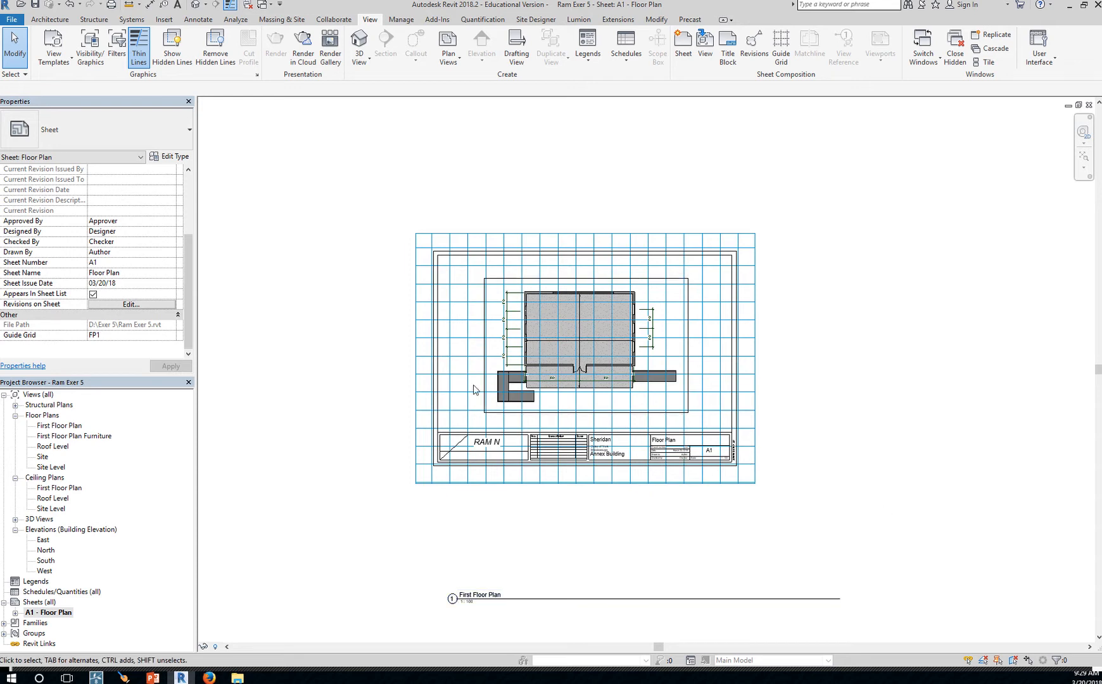
Step: Shrink the FP1 guide grid to a small patch with one crossing and place it over the building's upper-left corner
{"action": "left_click", "coordinate": [749, 482]}
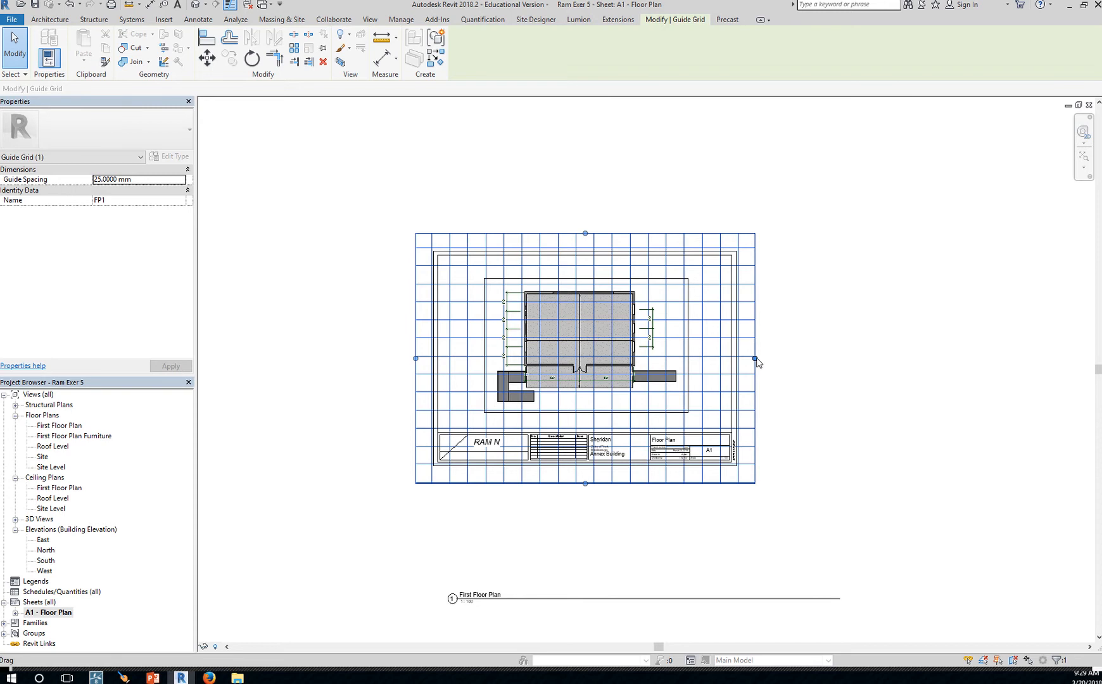
{"action": "left_click_drag", "start_coordinate": [754, 359], "coordinate": [453, 359]}
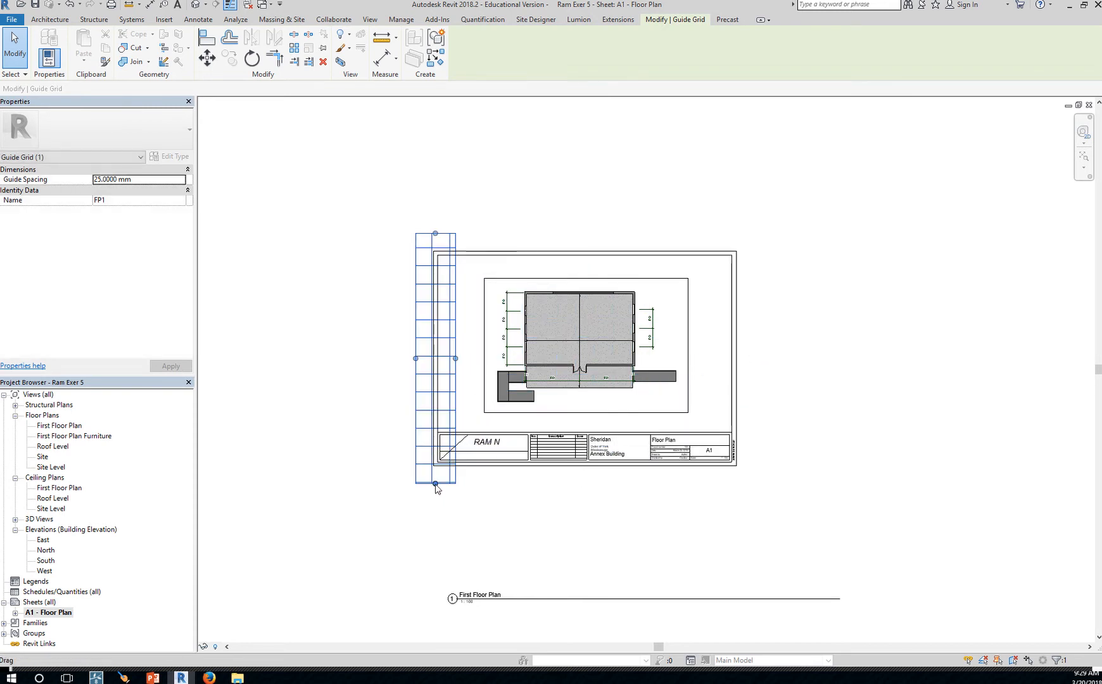
{"action": "left_click_drag", "start_coordinate": [435, 484], "coordinate": [443, 247]}
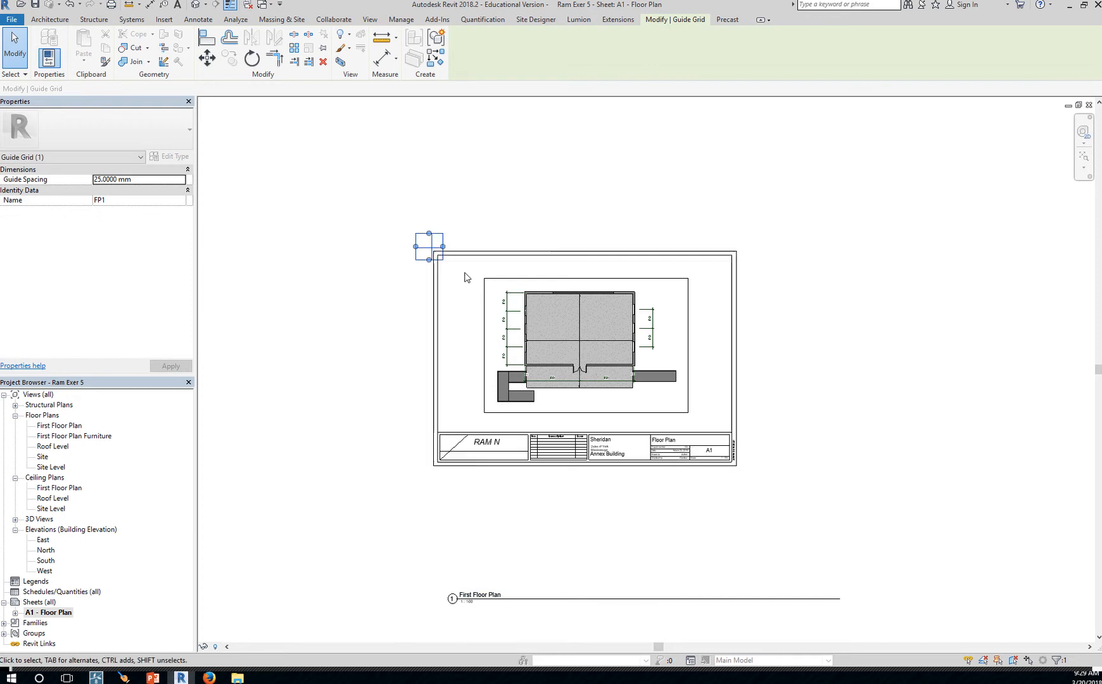
{"action": "scroll", "coordinate": [436, 257], "scroll_direction": "up", "scroll_amount": 5}
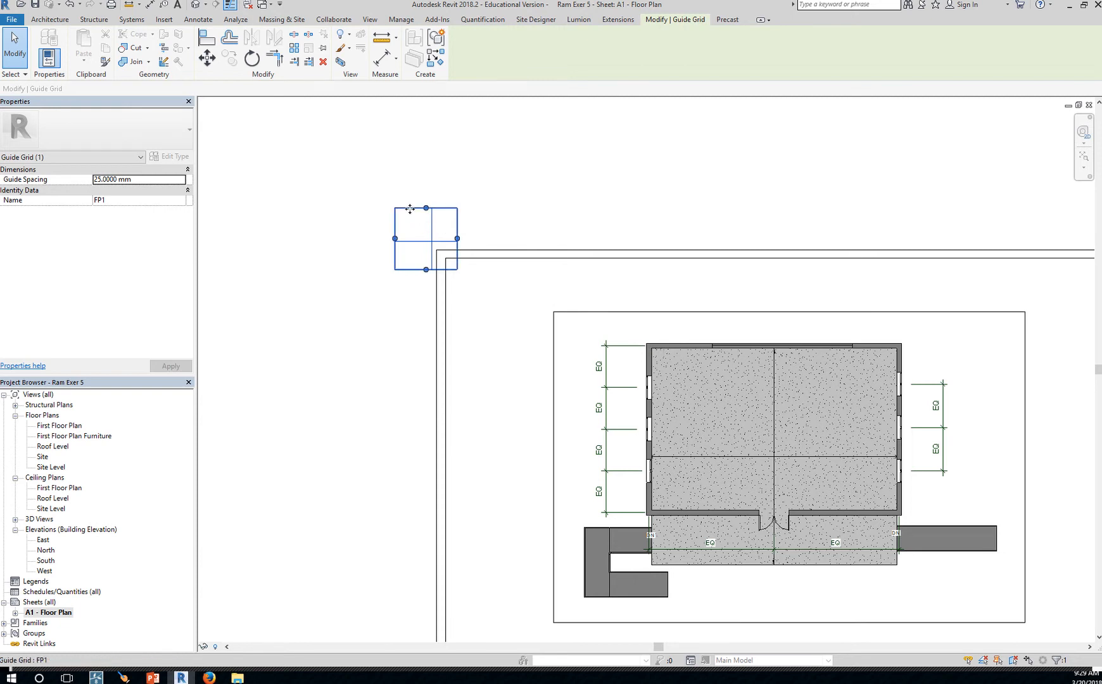
{"action": "left_click_drag", "start_coordinate": [410, 209], "coordinate": [653, 321]}
Step: Move the floor plan viewport from the building's outer upper-left wall corner to the intersection of the FP1 guide grid lines
{"action": "scroll", "coordinate": [778, 462], "scroll_direction": "down", "scroll_amount": 1}
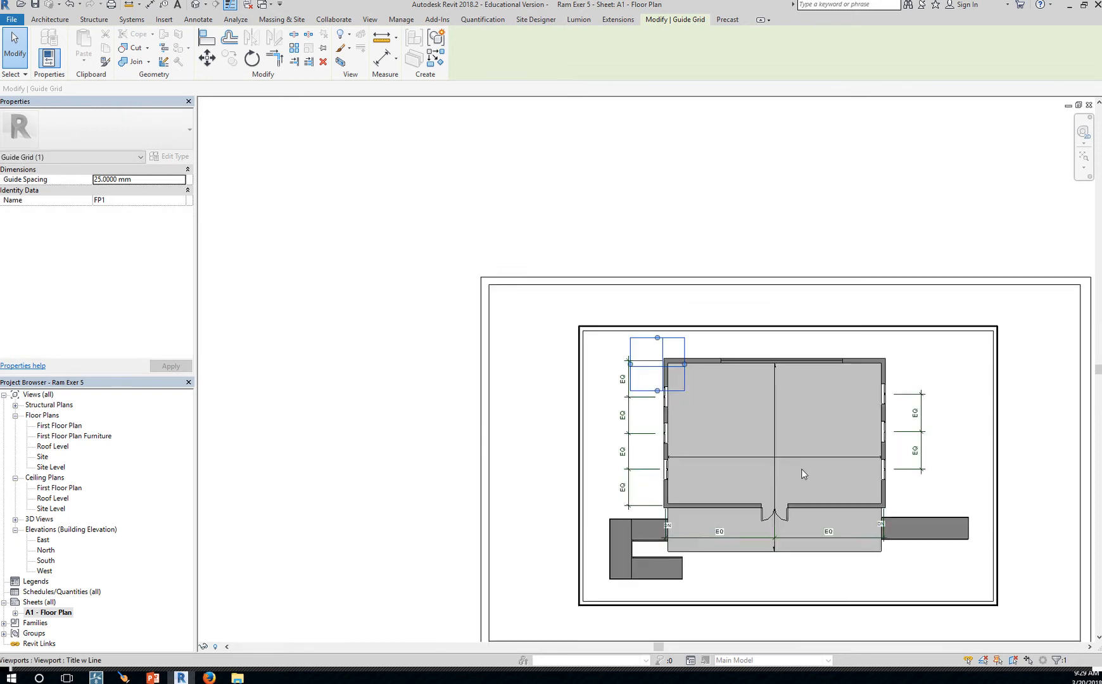
{"action": "middle_click_drag", "start_coordinate": [807, 475], "coordinate": [696, 372]}
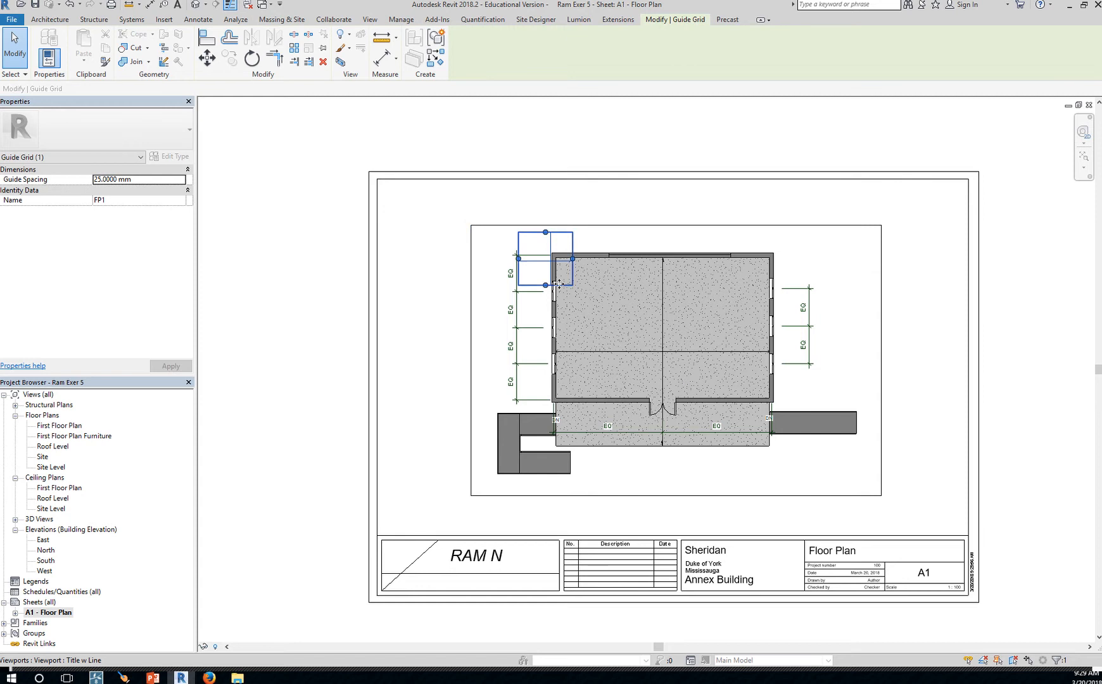
{"action": "scroll", "coordinate": [555, 269], "scroll_direction": "up", "scroll_amount": 4}
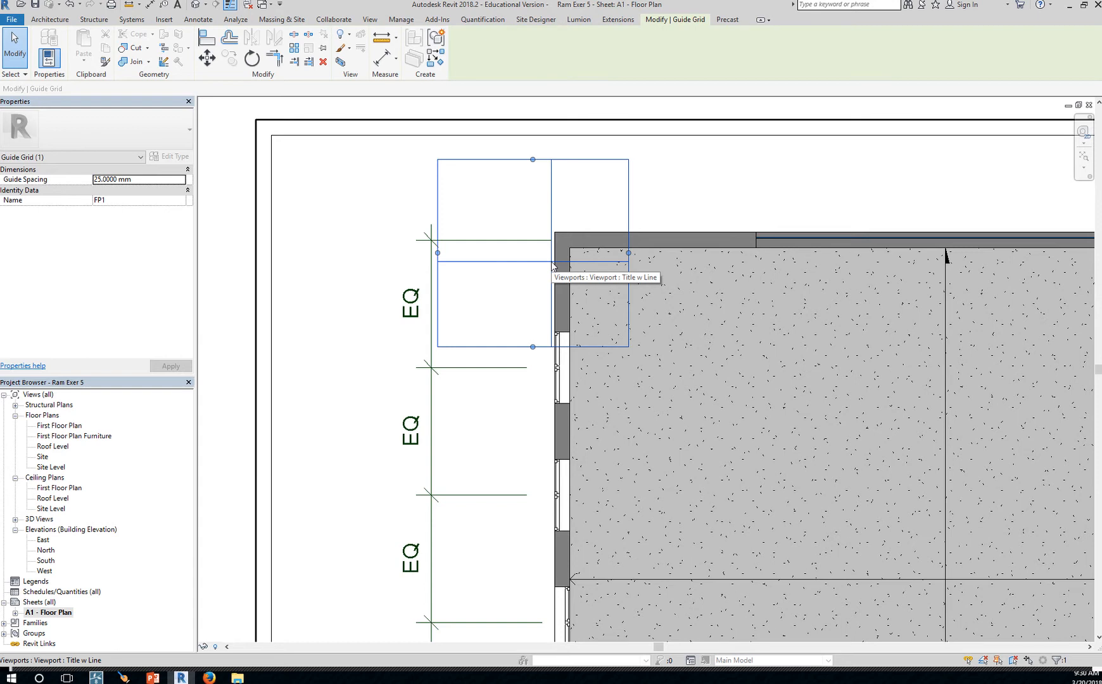
{"action": "left_click", "coordinate": [707, 240]}
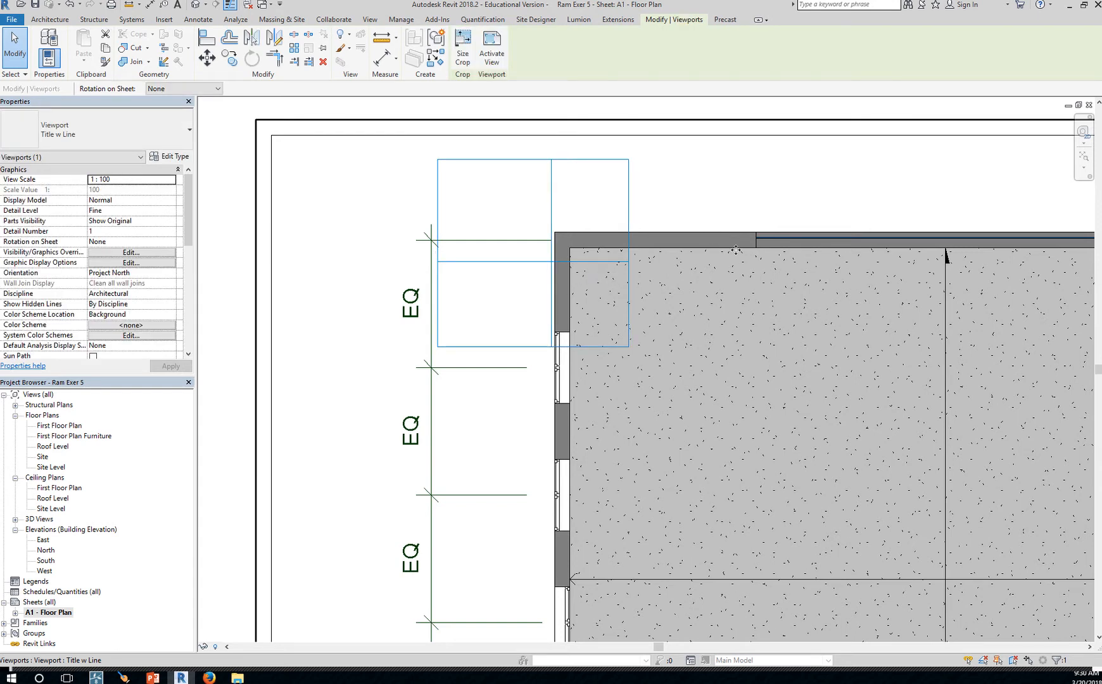
{"action": "left_click", "coordinate": [207, 58]}
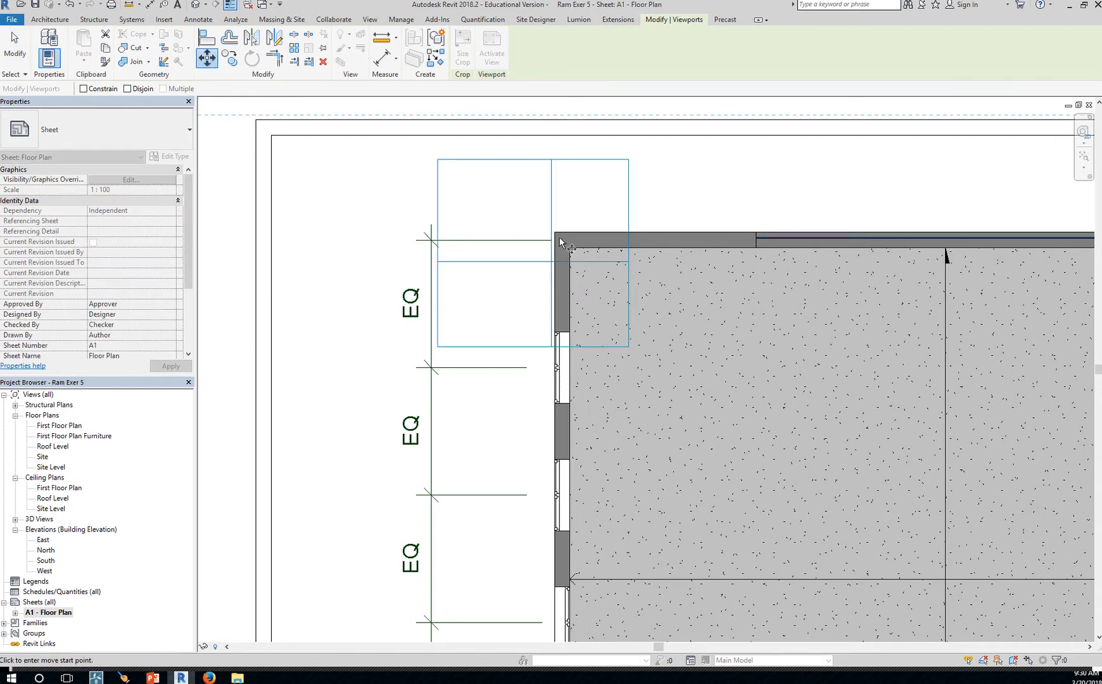
{"action": "scroll", "coordinate": [560, 241], "scroll_direction": "up", "scroll_amount": 3}
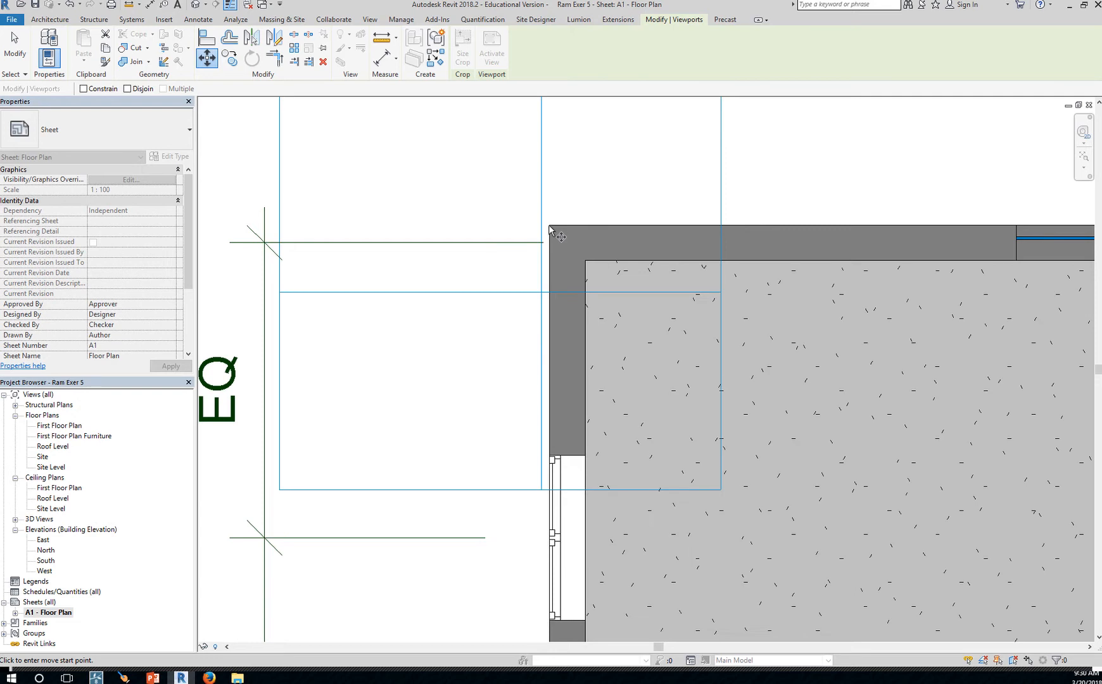
{"action": "left_click", "coordinate": [550, 225]}
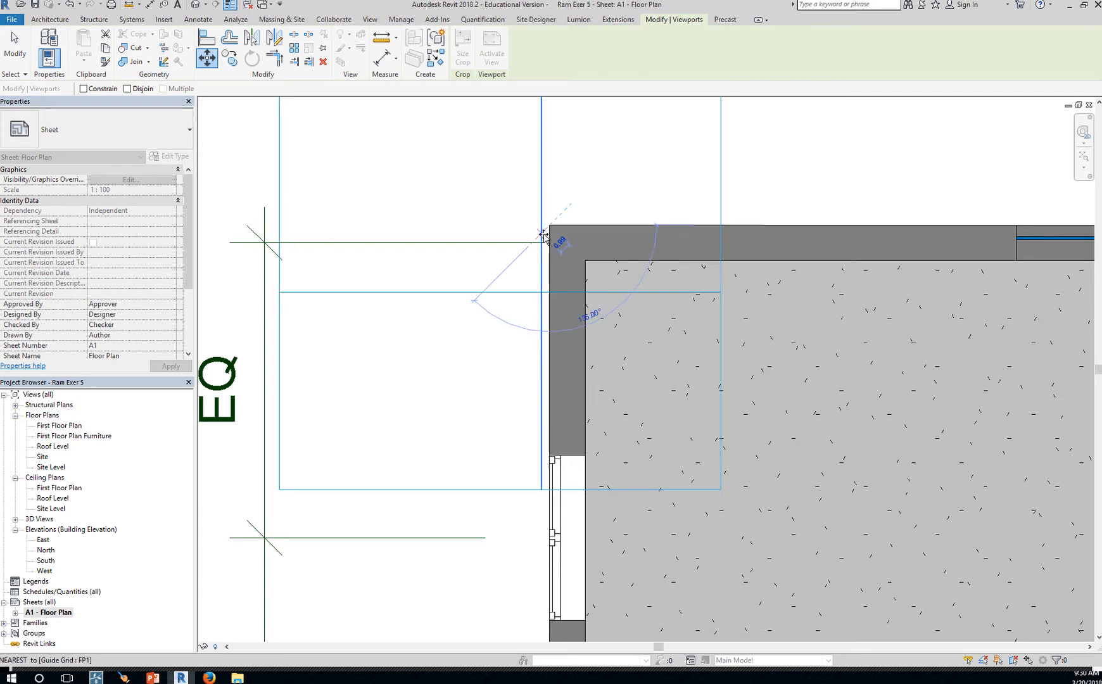
{"action": "left_click", "coordinate": [542, 292]}
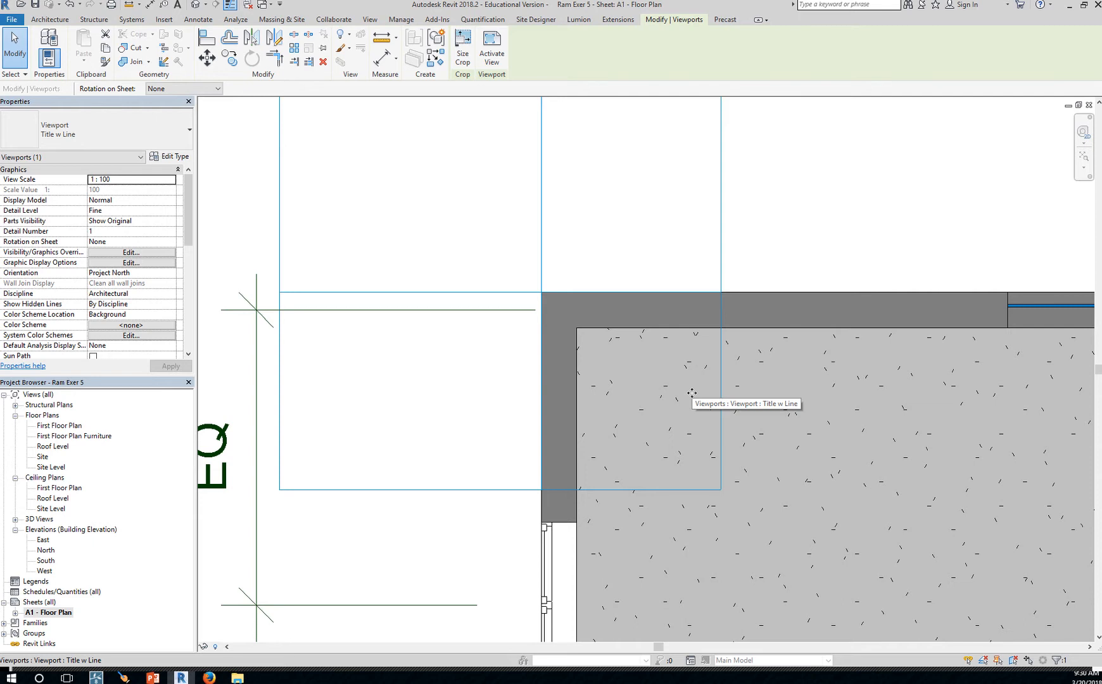
Step: Move the floor plan viewport away from the guide grid, toward the lower-right part of sheet A1
{"action": "scroll", "coordinate": [842, 417], "scroll_direction": "down", "scroll_amount": 6}
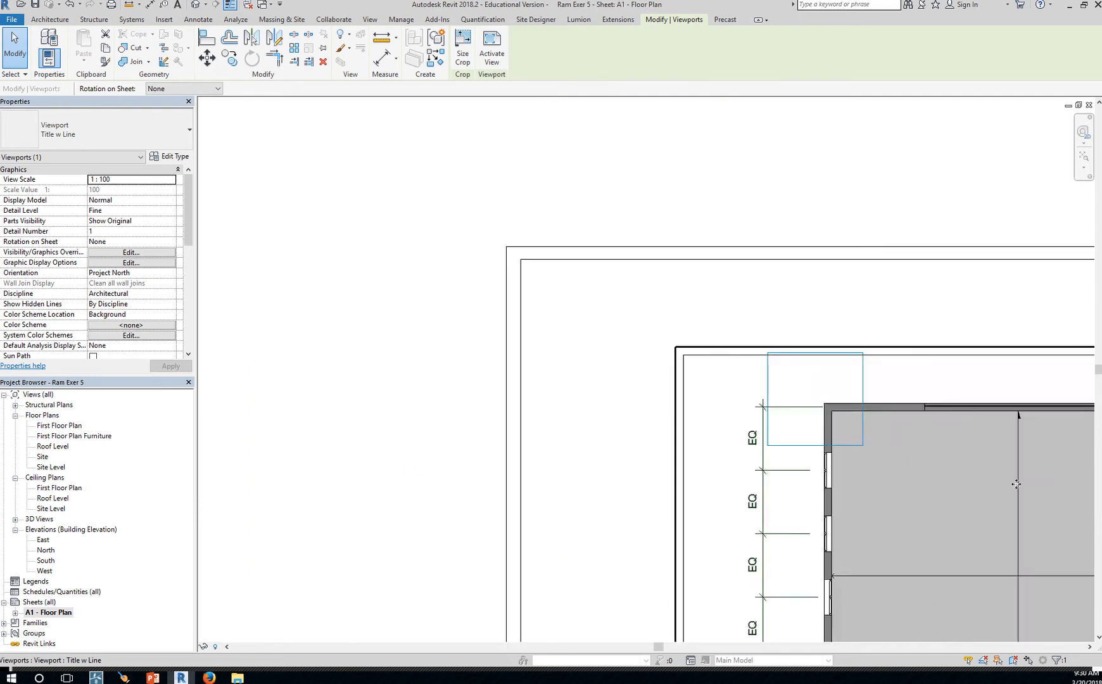
{"action": "middle_click_drag", "start_coordinate": [1011, 481], "coordinate": [706, 273]}
{"action": "scroll", "coordinate": [785, 380], "scroll_direction": "down", "scroll_amount": 2}
{"action": "middle_click_drag", "start_coordinate": [842, 409], "coordinate": [787, 325]}
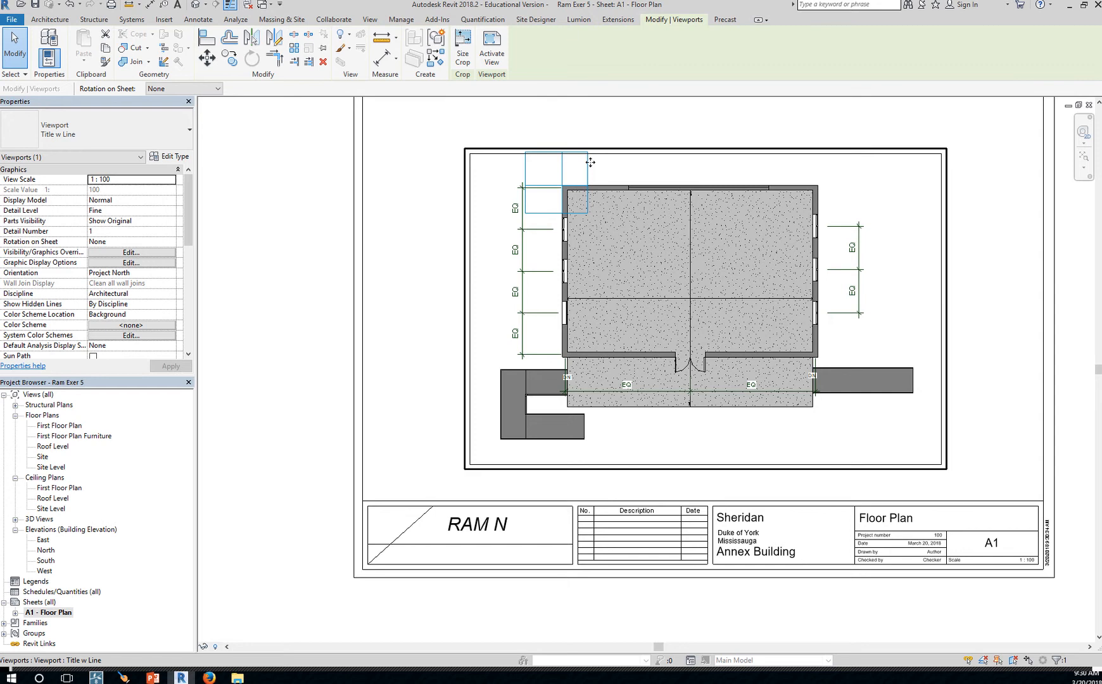
{"action": "left_click", "coordinate": [596, 136]}
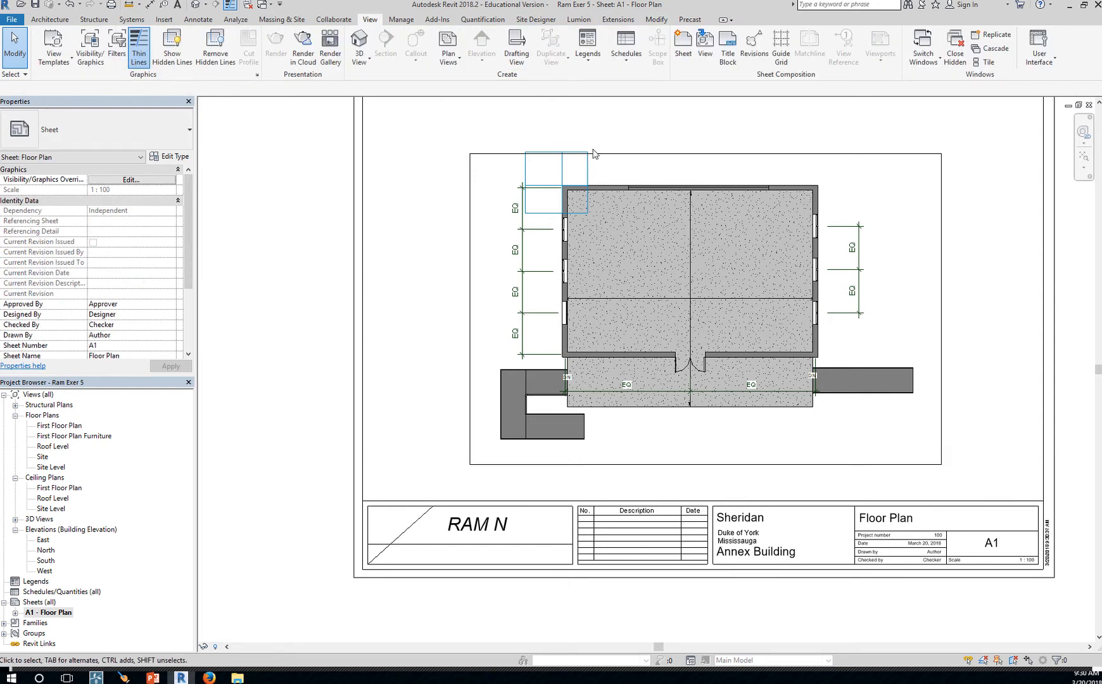
{"action": "left_click", "coordinate": [621, 153]}
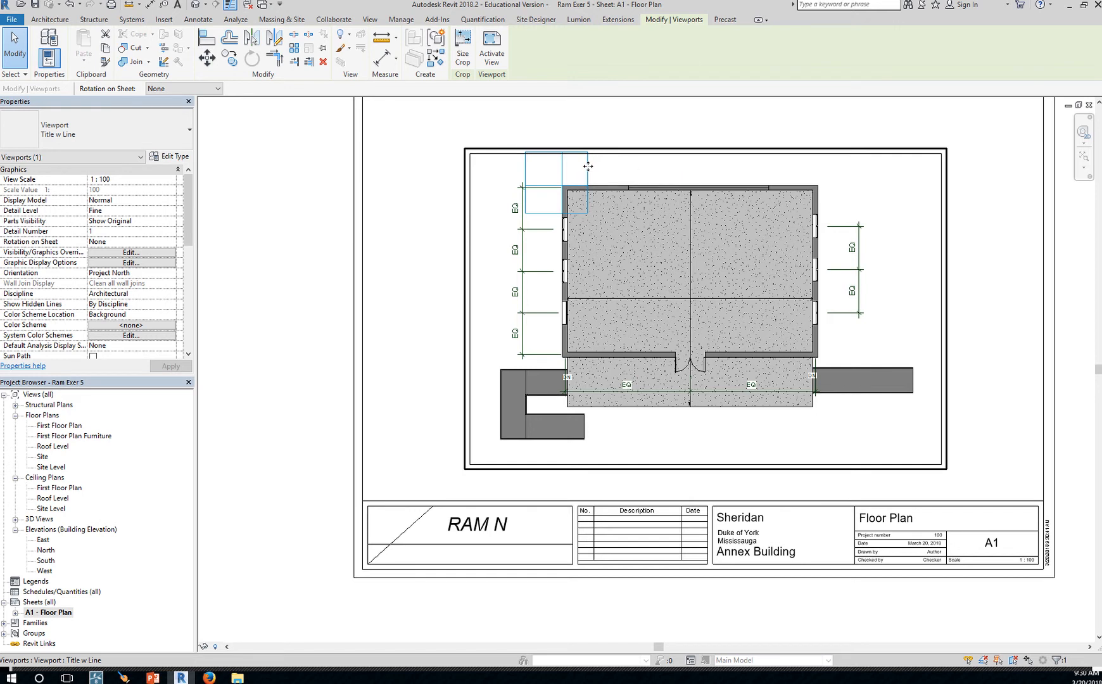
{"action": "key", "text": "Escape"}
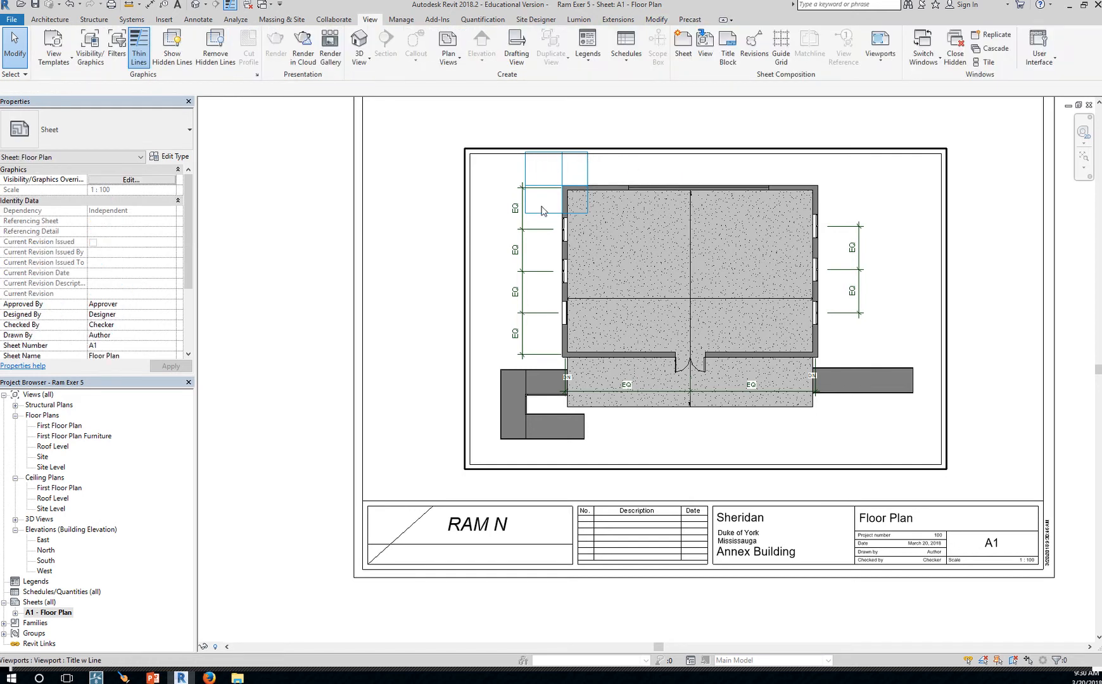
{"action": "left_click", "coordinate": [639, 158]}
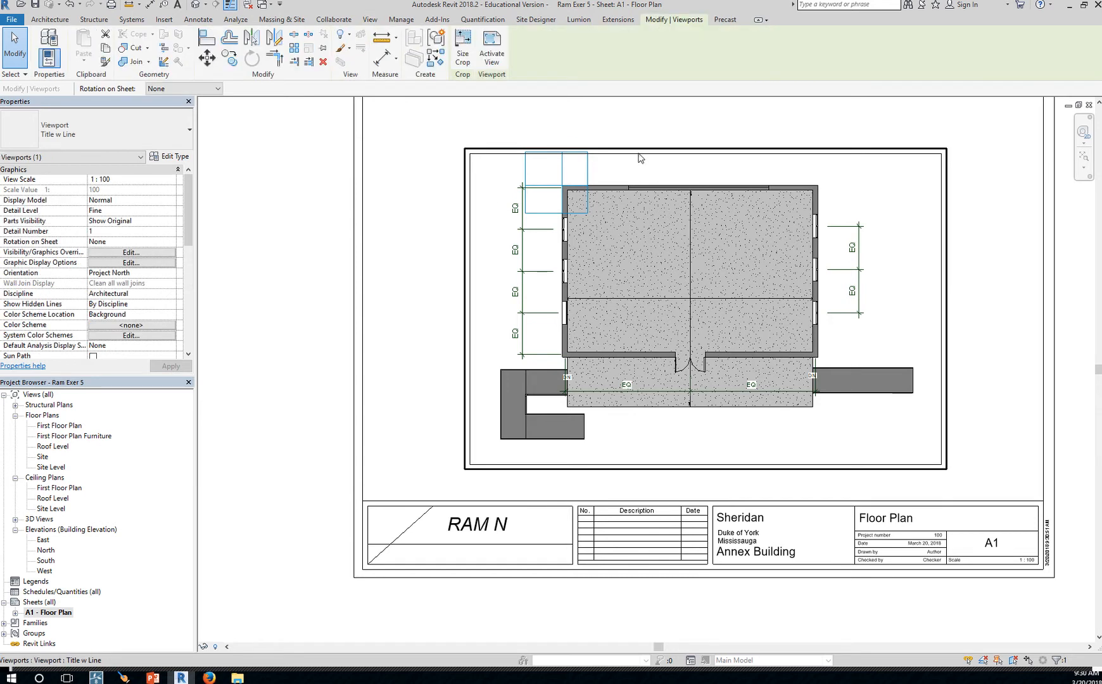
{"action": "left_click_drag", "start_coordinate": [639, 156], "coordinate": [787, 193]}
Step: Extend the FP1 guide grid upward past the sheet's top edge and shift it so a horizontal grid line lies on the inner top border
{"action": "left_click", "coordinate": [587, 167]}
{"action": "left_click_drag", "start_coordinate": [562, 157], "coordinate": [560, 121]}
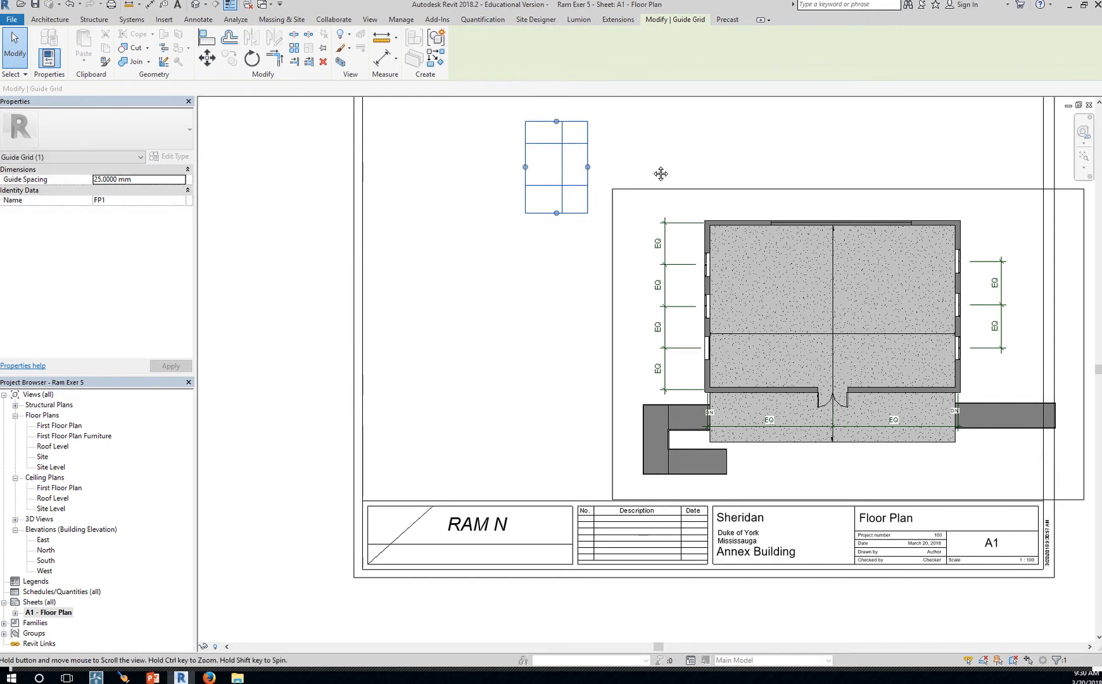
{"action": "middle_click_drag", "start_coordinate": [659, 172], "coordinate": [657, 276]}
{"action": "left_click_drag", "start_coordinate": [555, 226], "coordinate": [557, 176]}
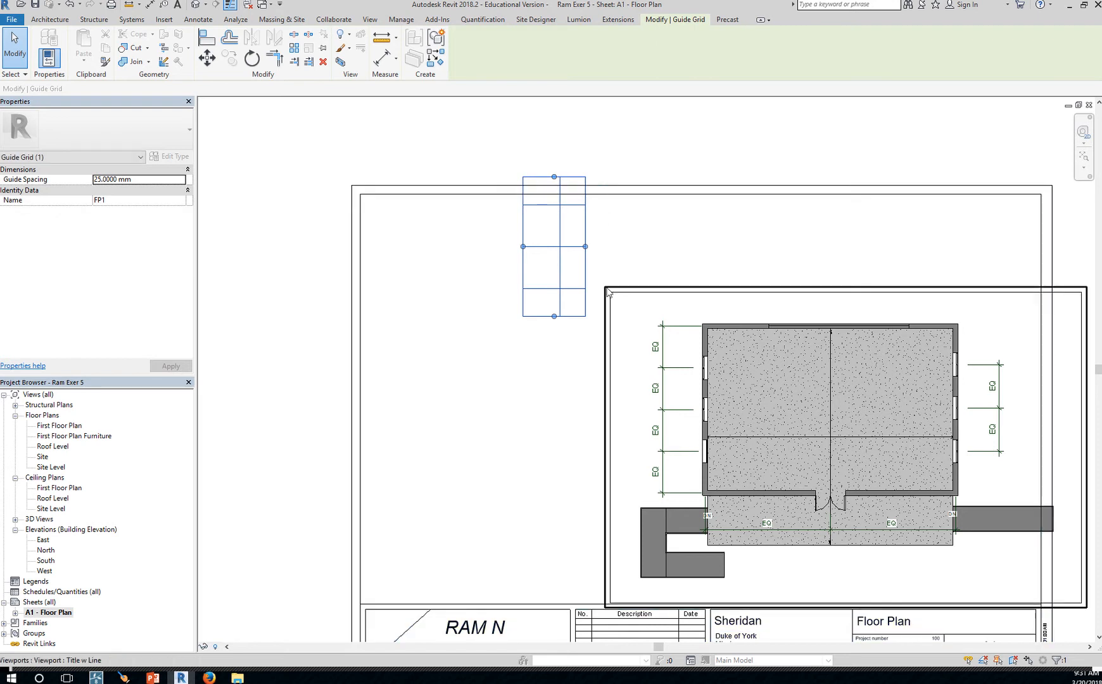
{"action": "left_click", "coordinate": [718, 328]}
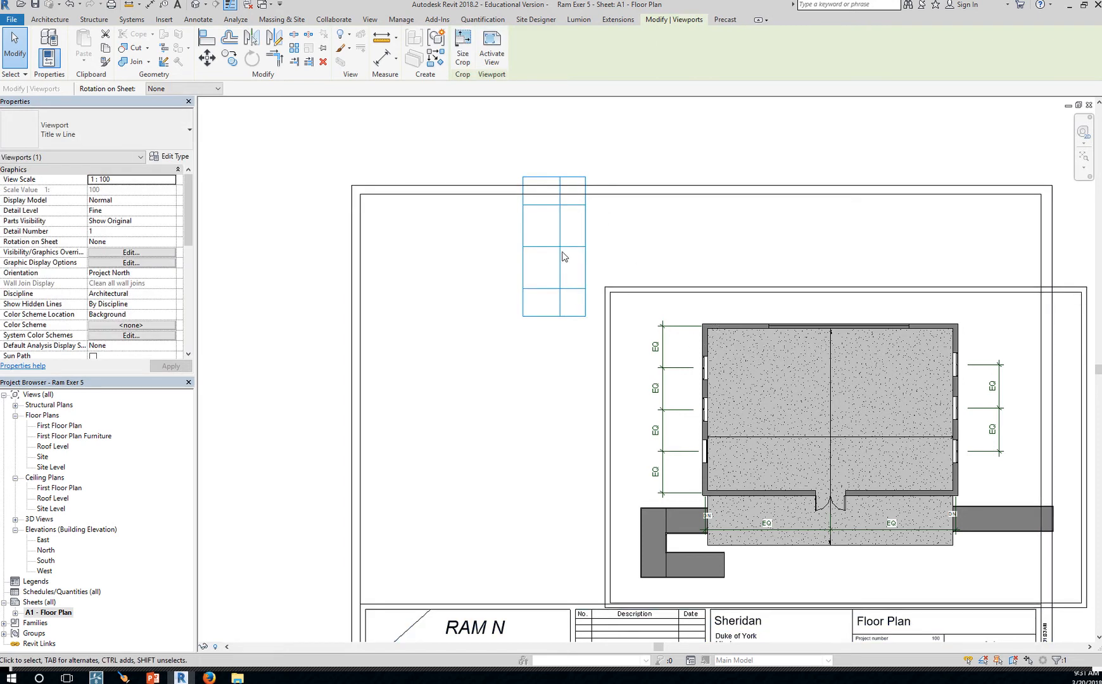
{"action": "left_click", "coordinate": [584, 238]}
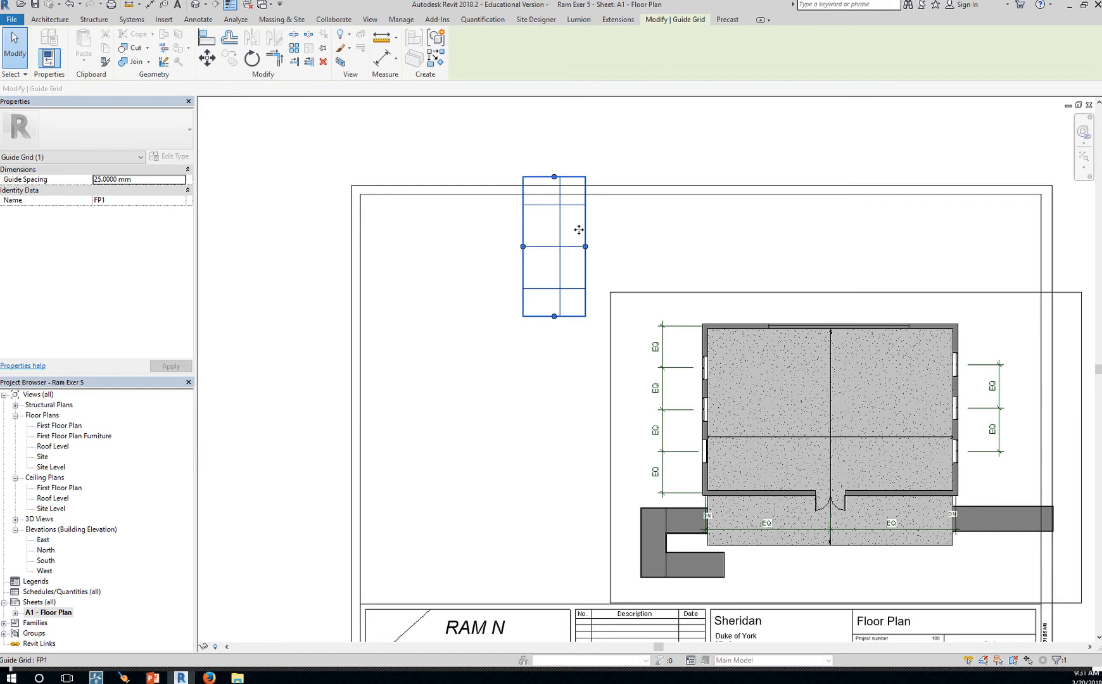
{"action": "left_click_drag", "start_coordinate": [578, 230], "coordinate": [573, 225]}
Step: Move the floor plan viewport from the building's outer upper-left wall corner to the lowest crossing of the extended FP1 guide grid
{"action": "left_click", "coordinate": [711, 340]}
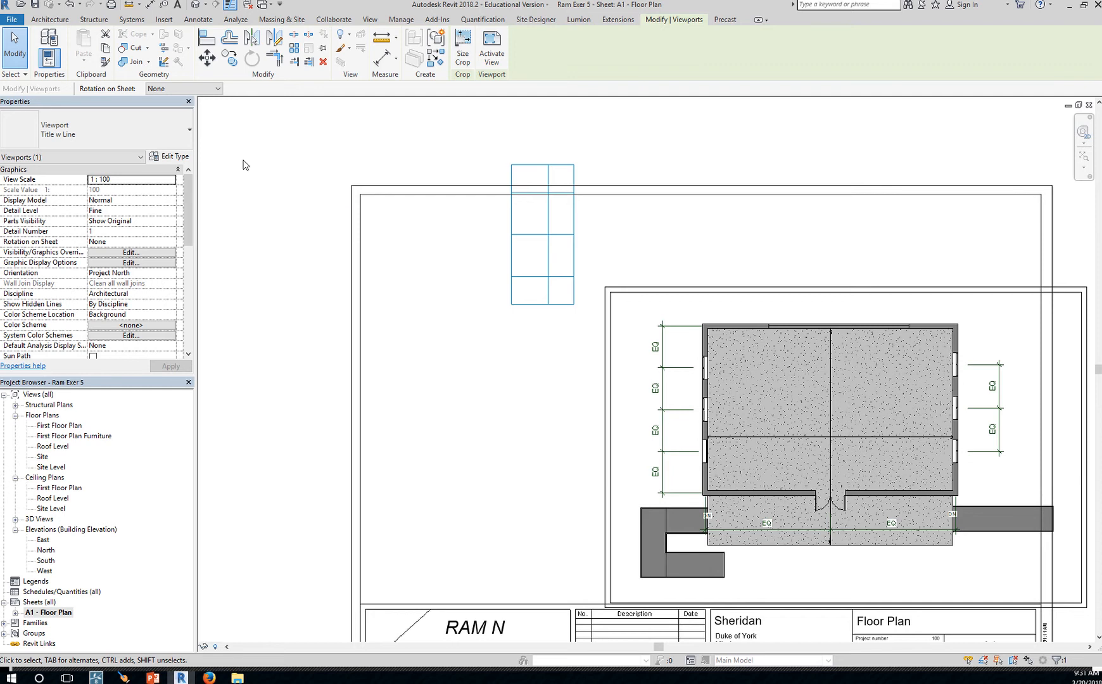
{"action": "left_click", "coordinate": [207, 58]}
{"action": "scroll", "coordinate": [702, 323], "scroll_direction": "up", "scroll_amount": 5}
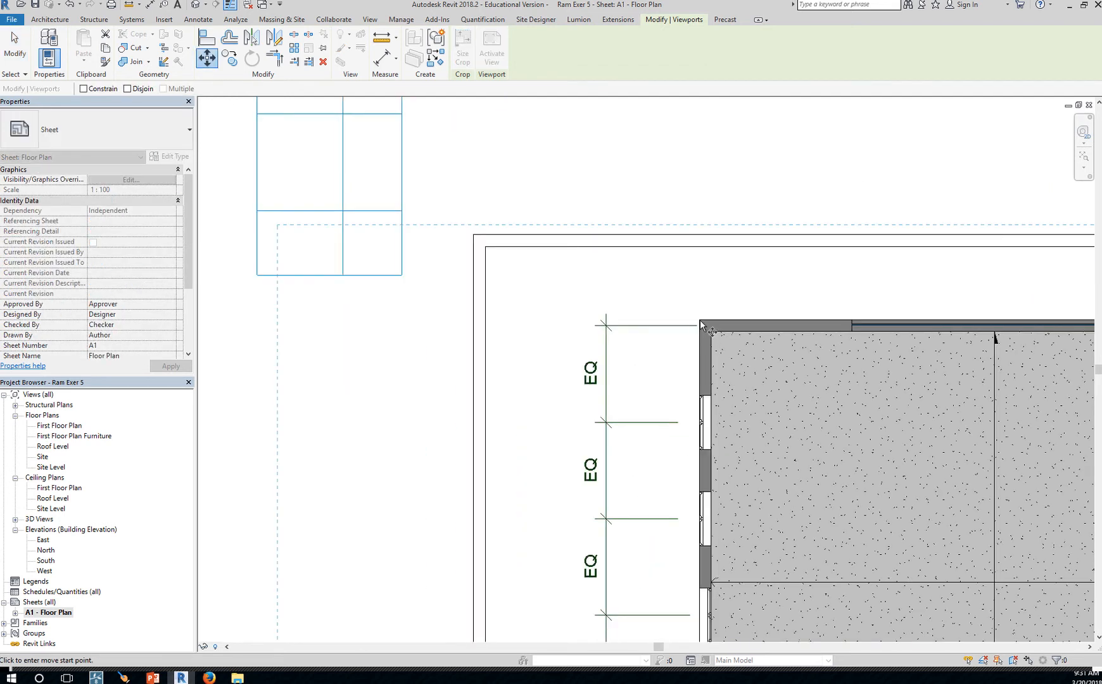
{"action": "left_click", "coordinate": [700, 324]}
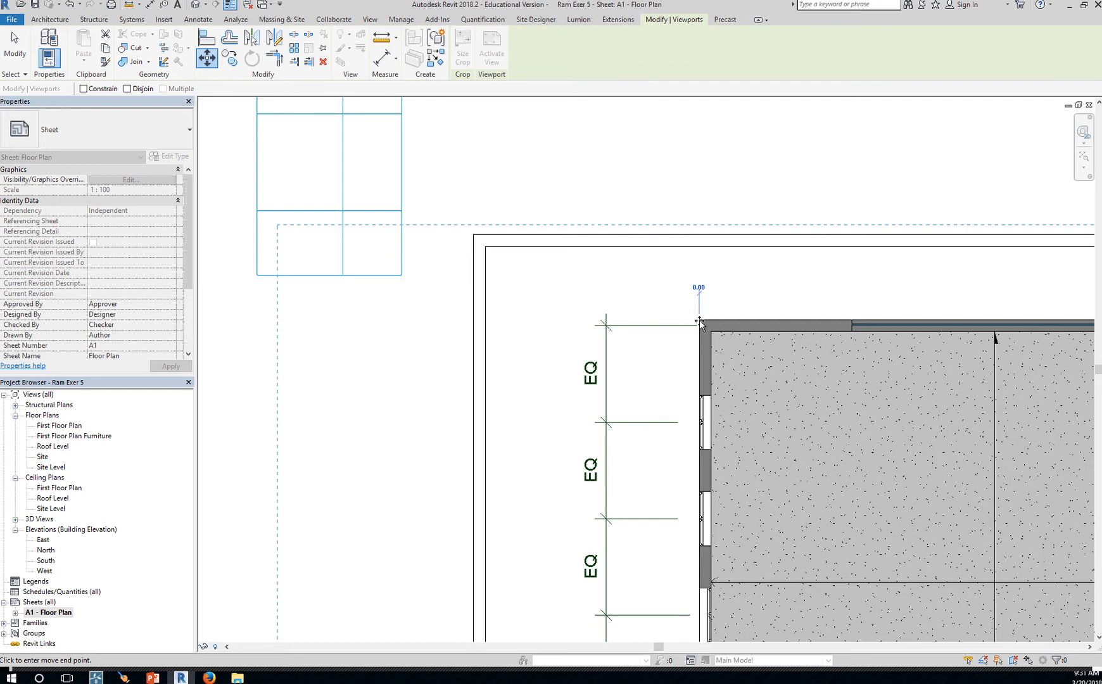
{"action": "left_click", "coordinate": [343, 210]}
{"action": "scroll", "coordinate": [535, 384], "scroll_direction": "down", "scroll_amount": 5}
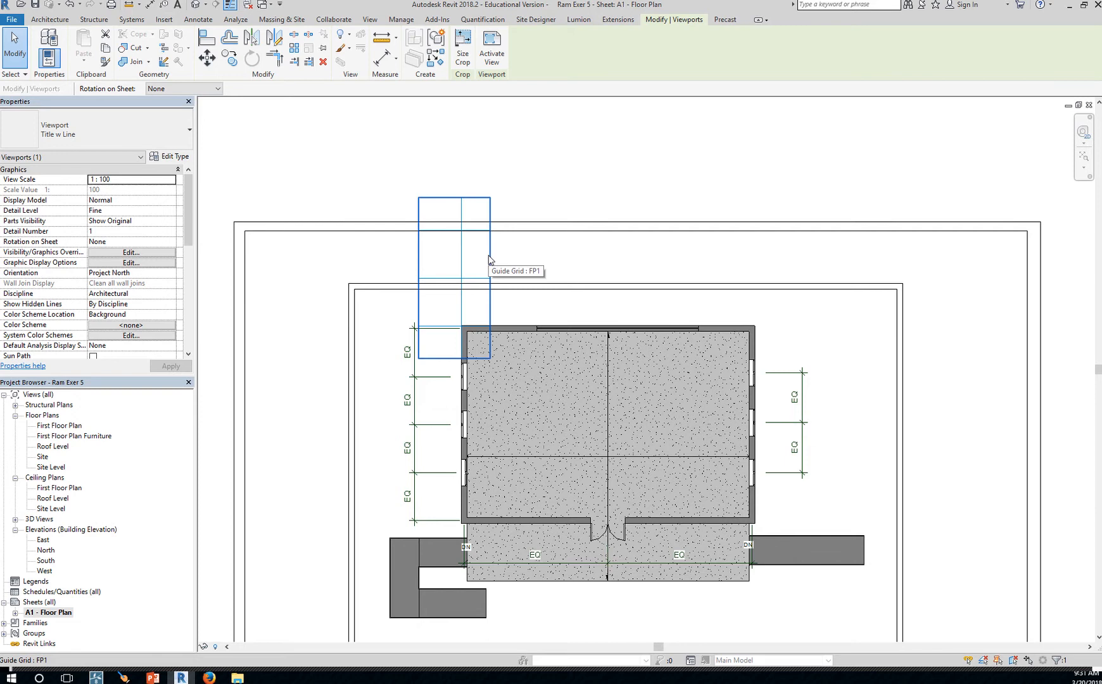
{"action": "left_click", "coordinate": [489, 259]}
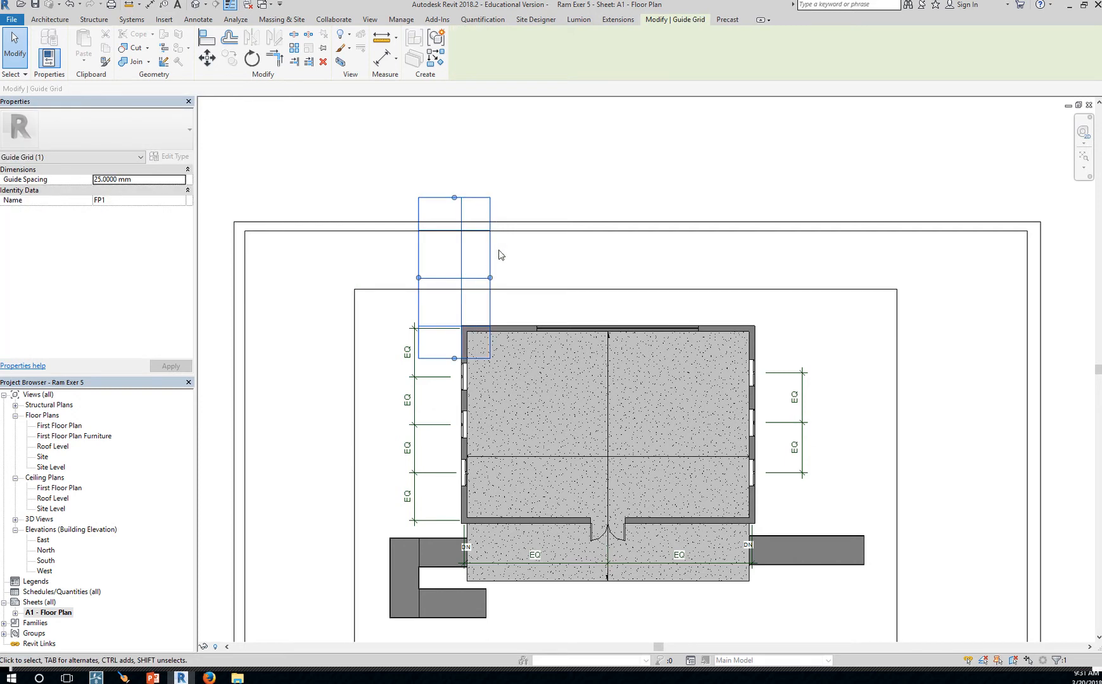
{"action": "left_click", "coordinate": [533, 336]}
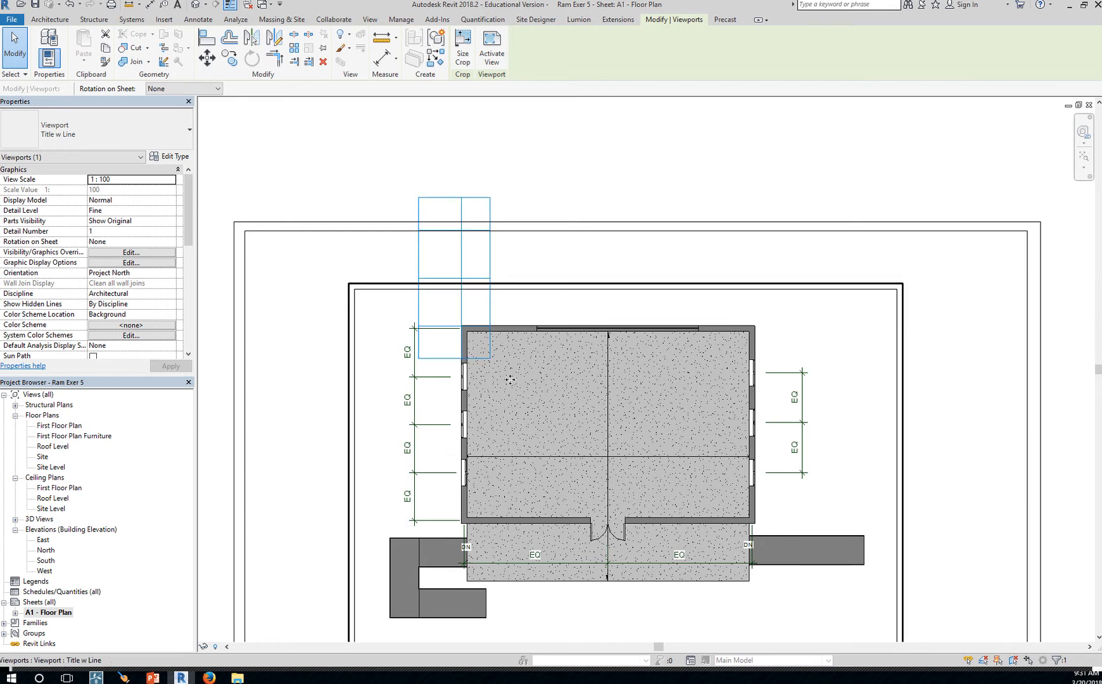
{"action": "left_click", "coordinate": [491, 265]}
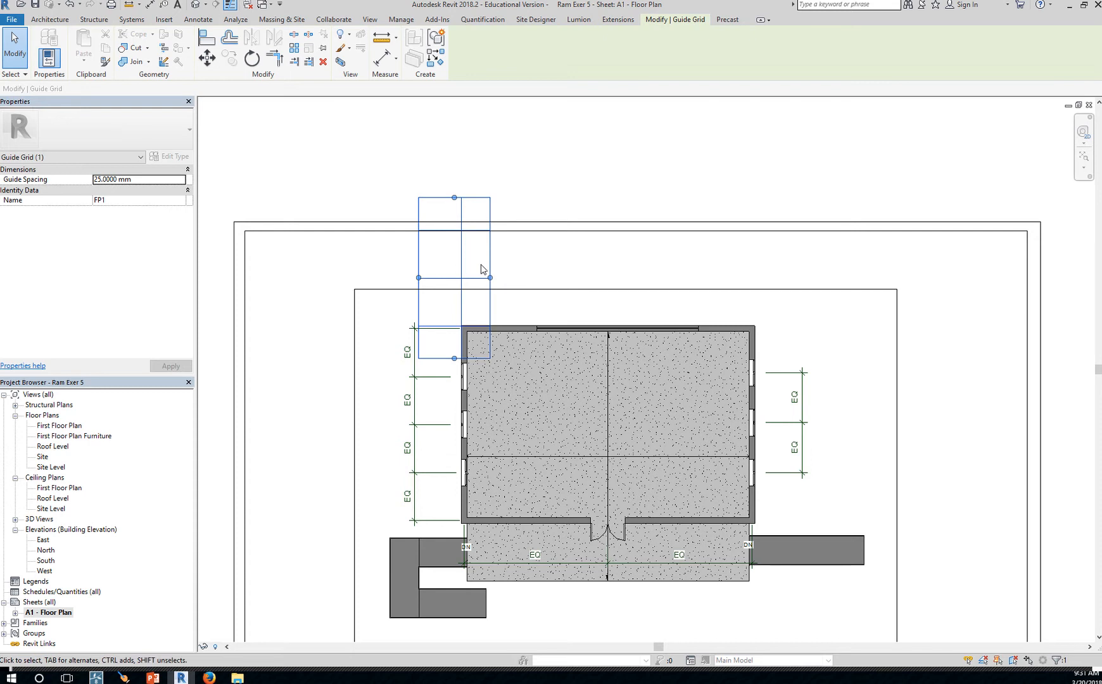
{"action": "scroll", "coordinate": [606, 383], "scroll_direction": "down", "scroll_amount": 3}
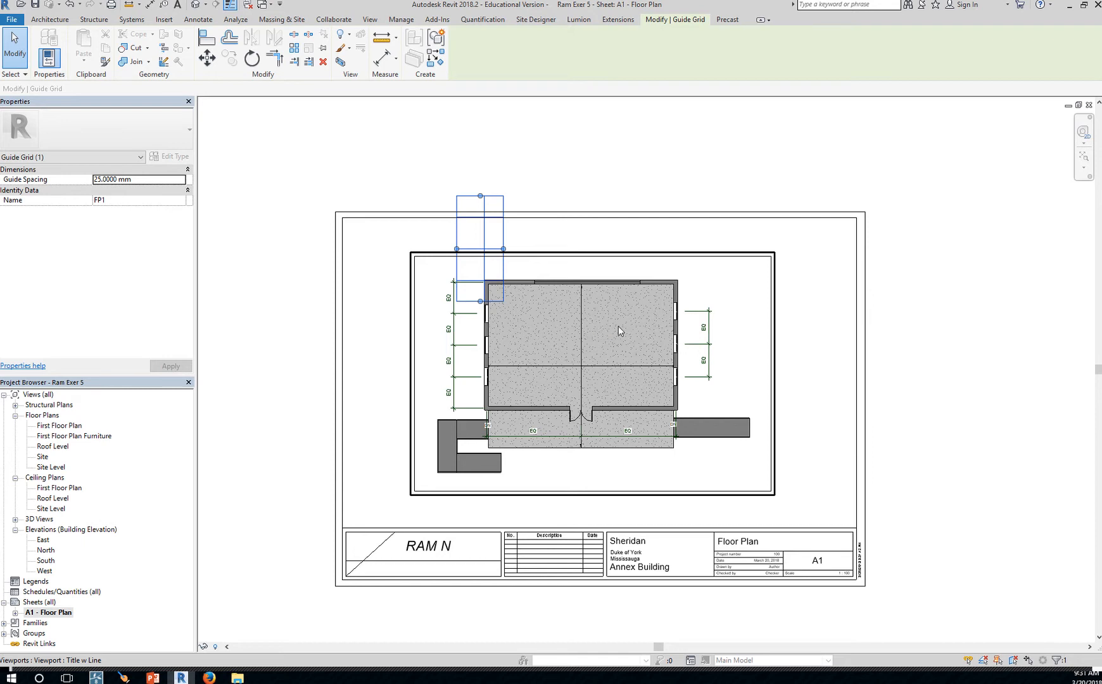
{"action": "left_click", "coordinate": [600, 239]}
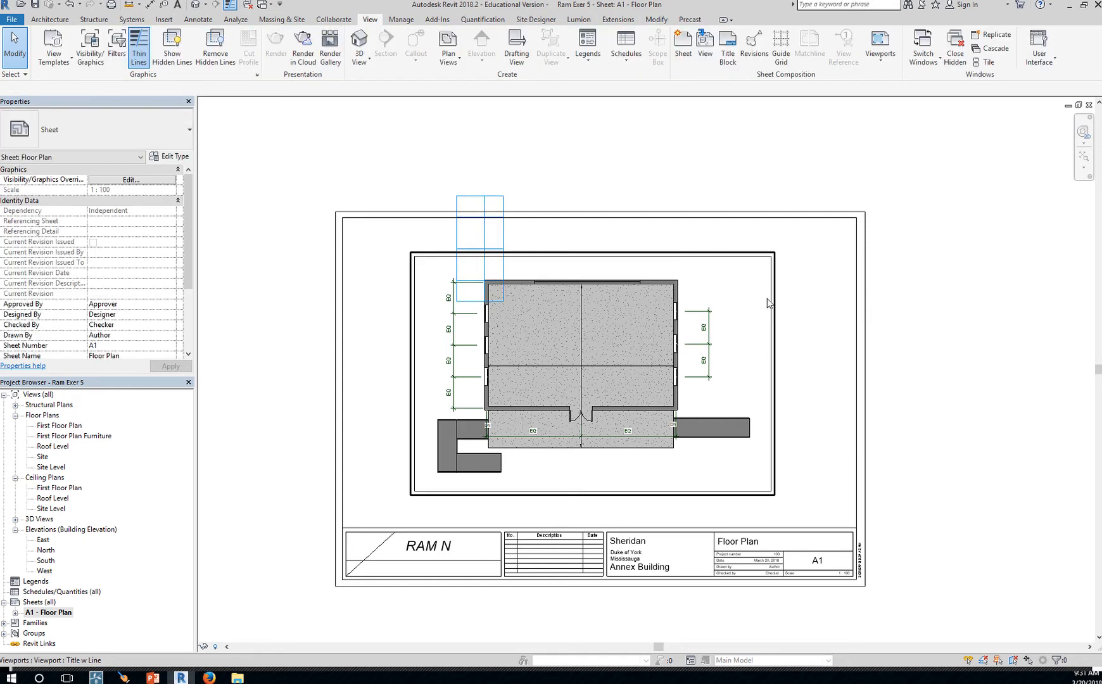
{"action": "left_click", "coordinate": [504, 231]}
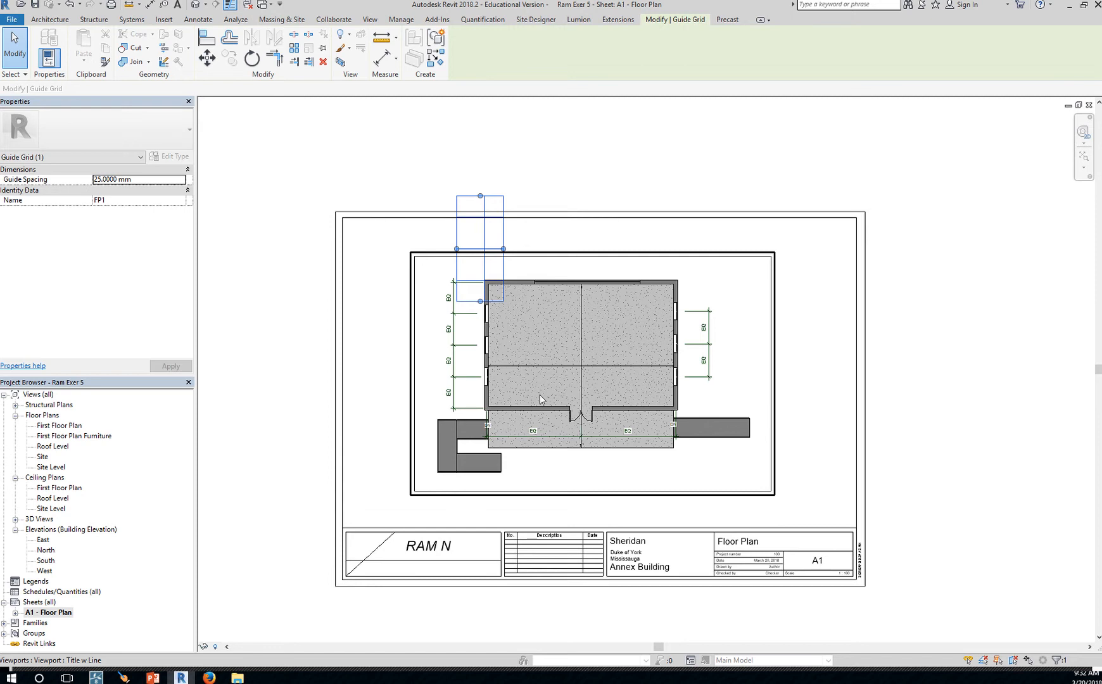
Step: Create a new sheet with the RN A3 metric title block
{"action": "right_click", "coordinate": [64, 612]}
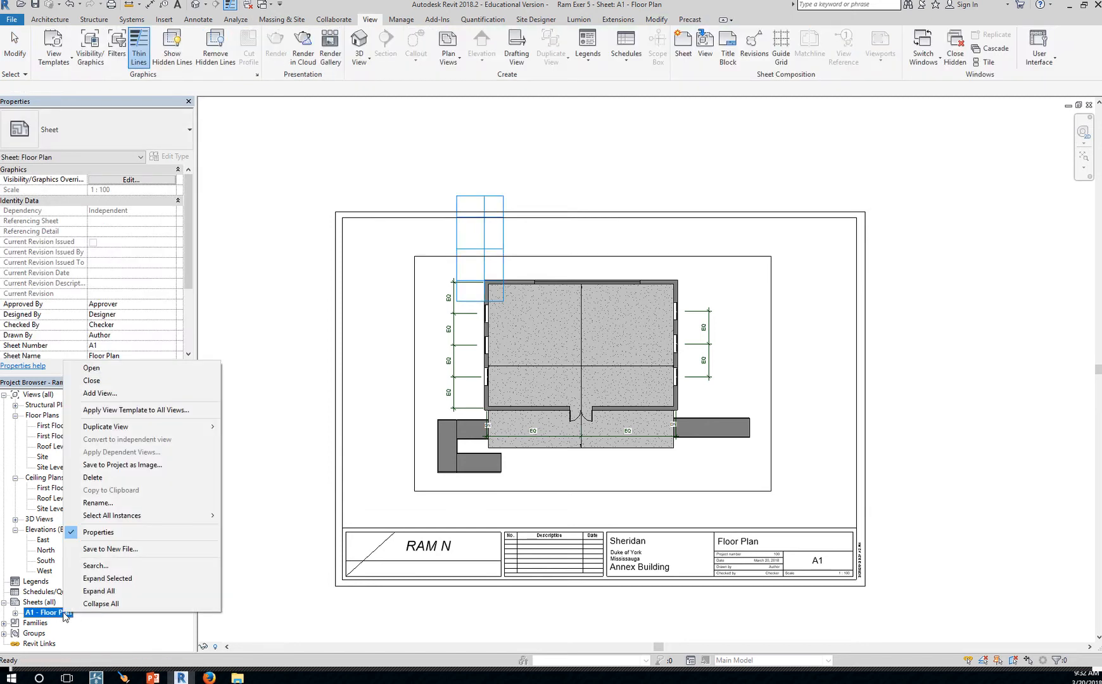
{"action": "right_click", "coordinate": [36, 603]}
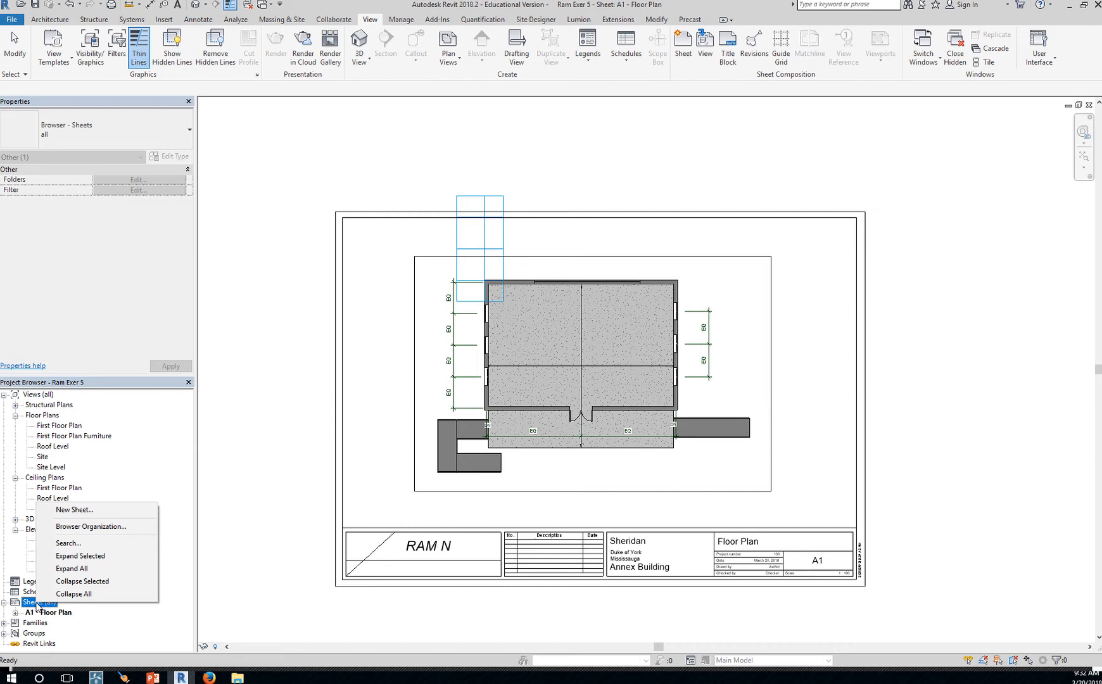
{"action": "left_click", "coordinate": [102, 514]}
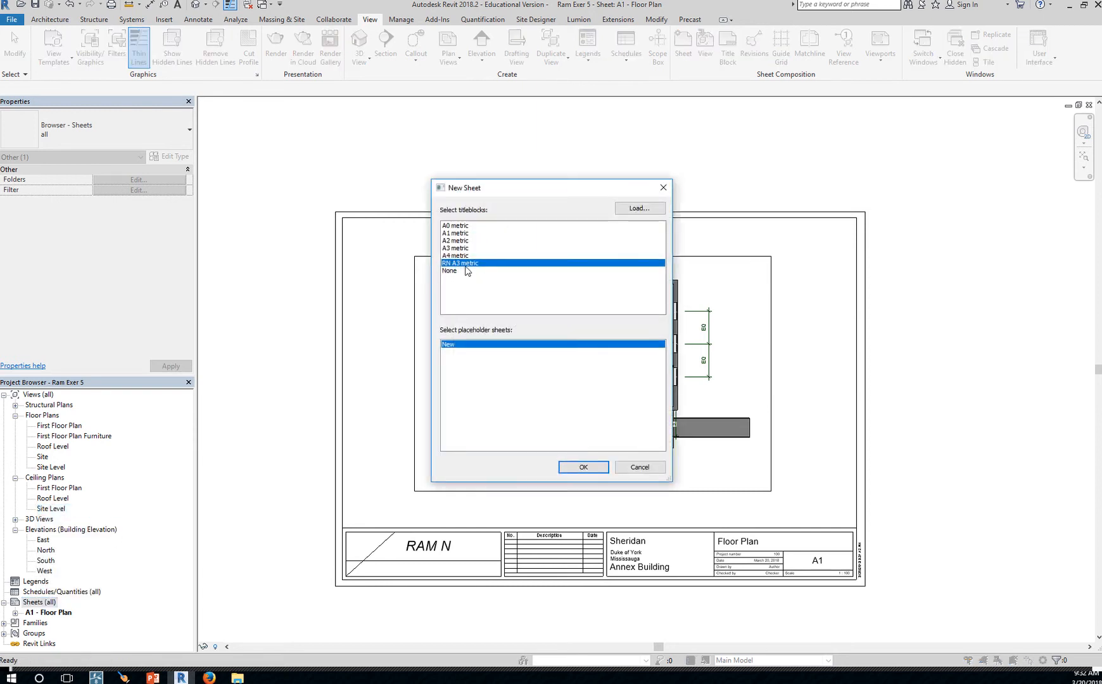
{"action": "left_click", "coordinate": [569, 467]}
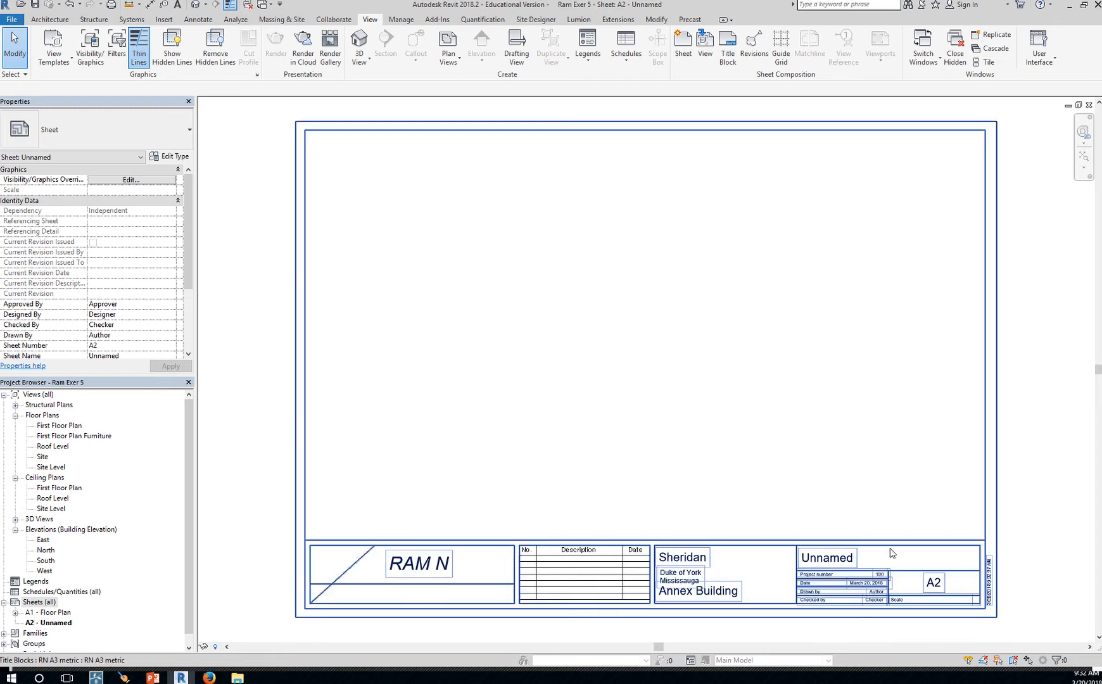
Step: Rename the new sheet A2 as Floor Plan Furniture, keeping its number
{"action": "left_click", "coordinate": [58, 622]}
{"action": "right_click", "coordinate": [61, 624]}
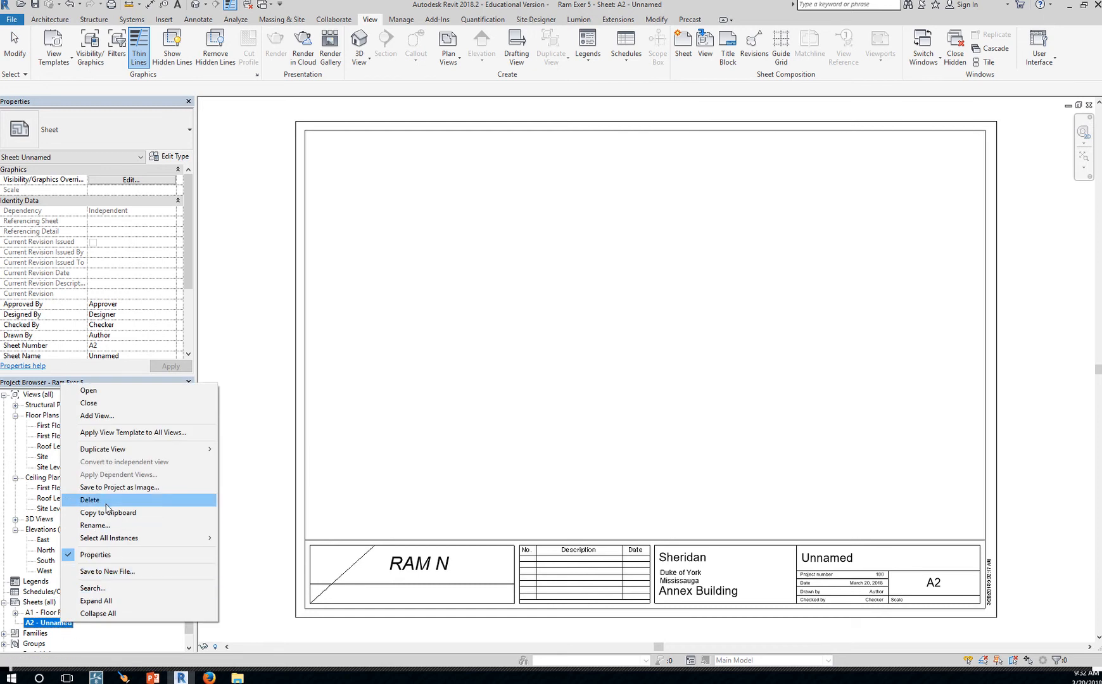
{"action": "left_click", "coordinate": [112, 527]}
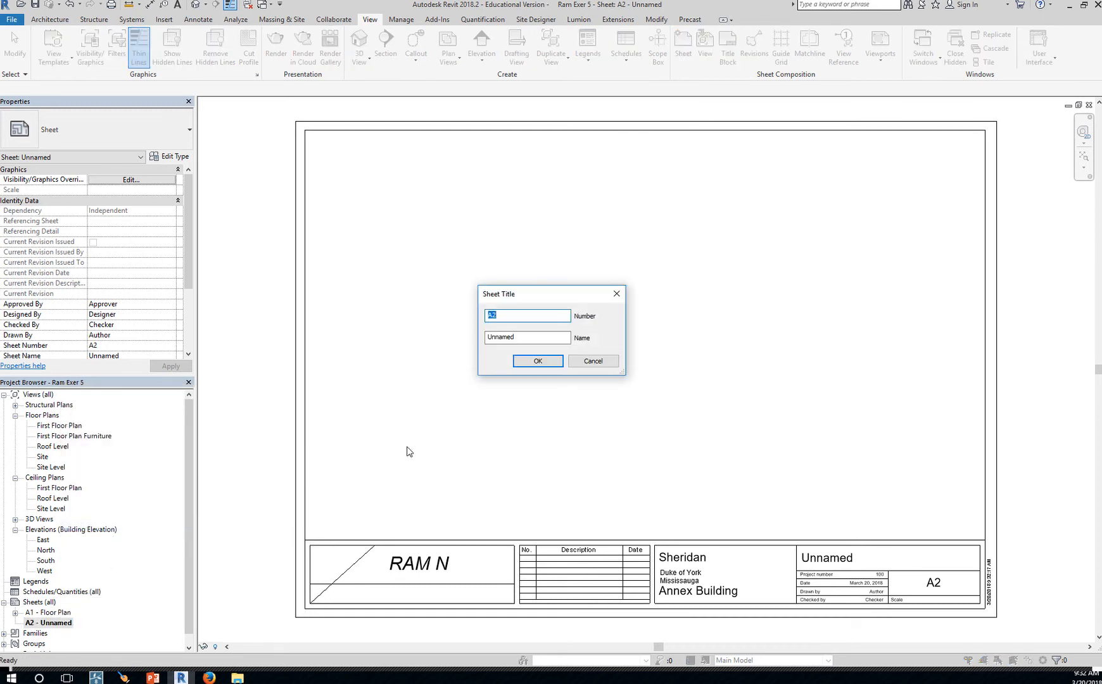
{"action": "left_click_drag", "start_coordinate": [527, 337], "coordinate": [471, 338]}
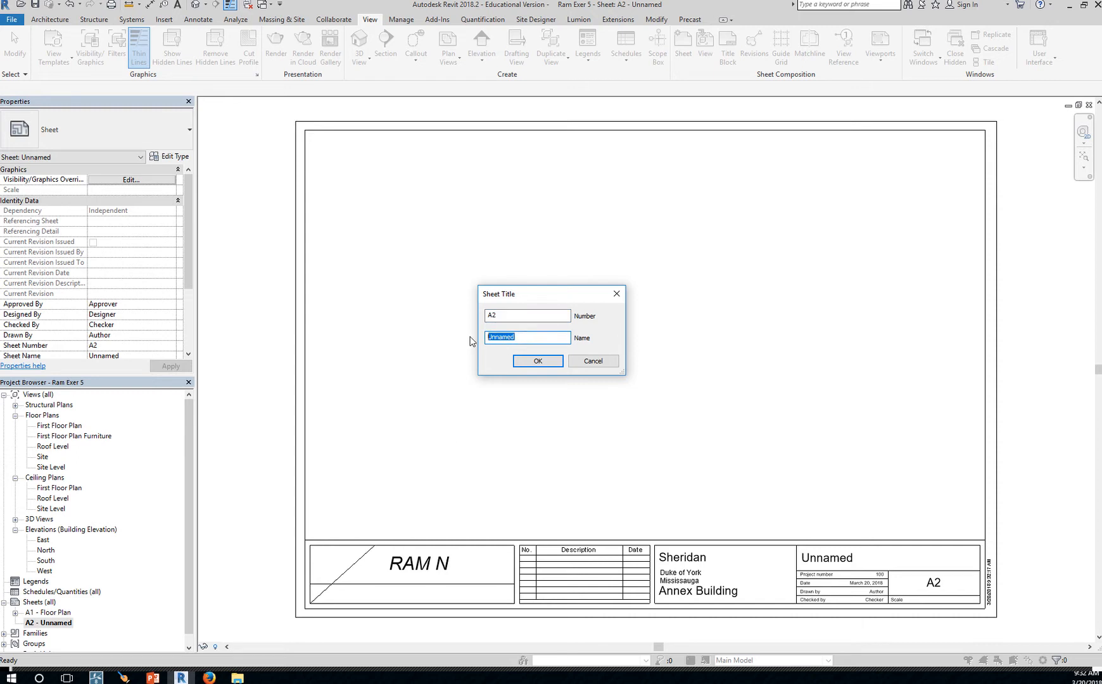
{"action": "type", "text": "Floor Plan Furniture"}
{"action": "left_click", "coordinate": [546, 362]}
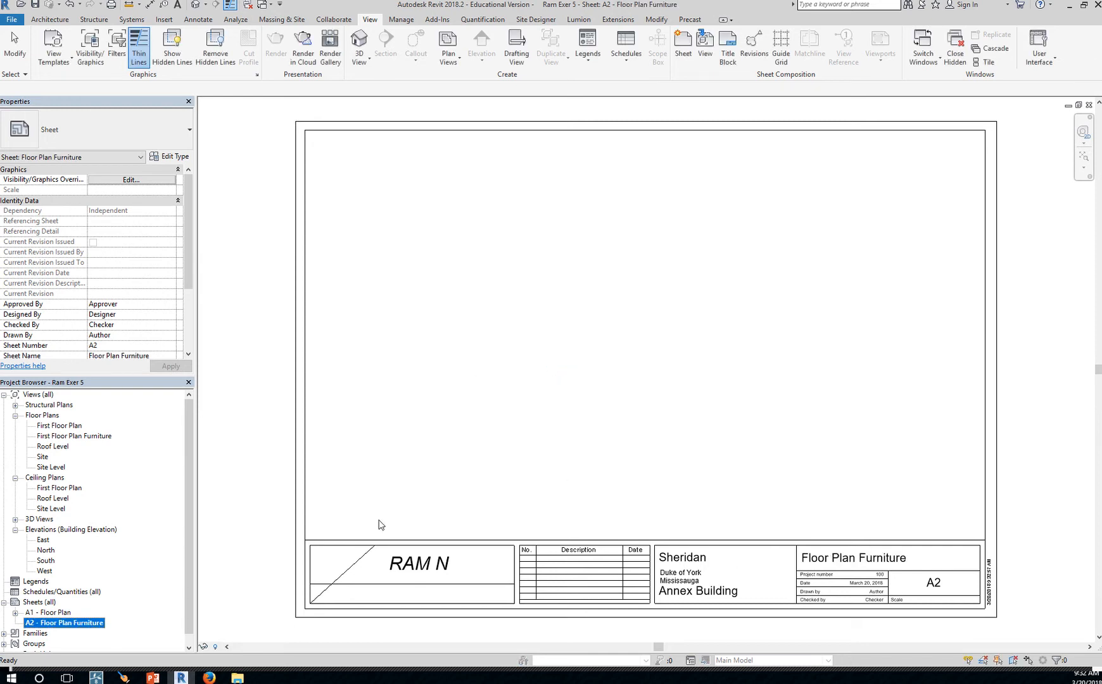
Step: Place the First Floor Plan Furniture view on sheet A2 so that it overlaps the sheet's right edge
{"action": "left_click", "coordinate": [91, 438]}
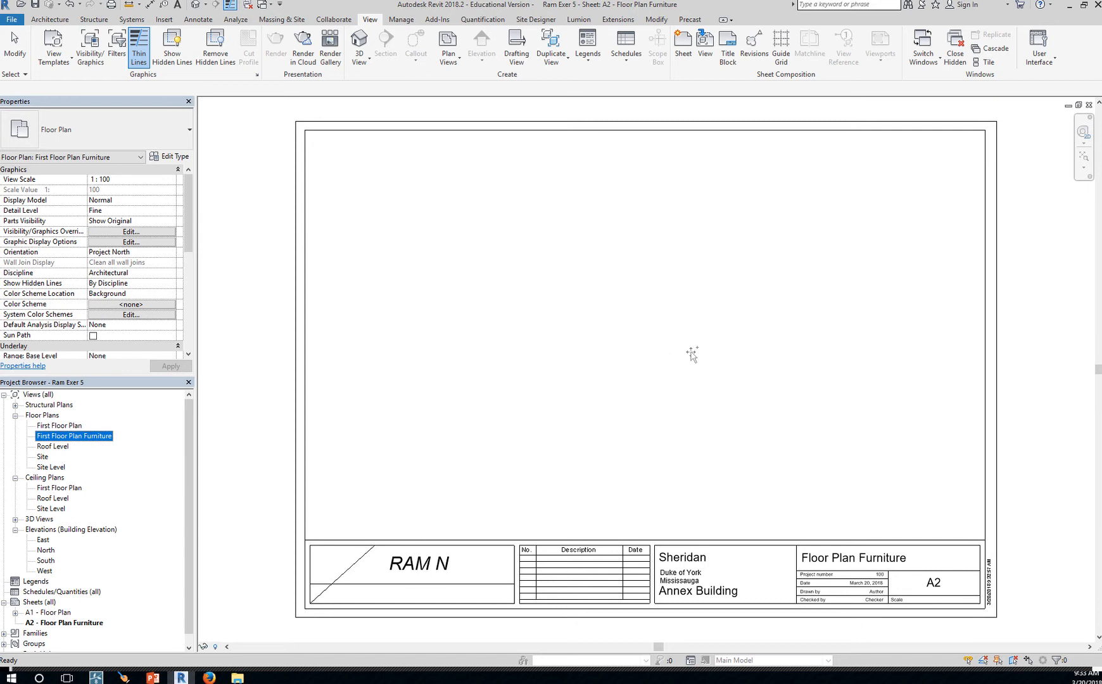
{"action": "left_click_drag", "start_coordinate": [870, 419], "coordinate": [866, 415]}
{"action": "scroll", "coordinate": [783, 459], "scroll_direction": "down", "scroll_amount": 1}
{"action": "scroll", "coordinate": [833, 461], "scroll_direction": "down", "scroll_amount": 4}
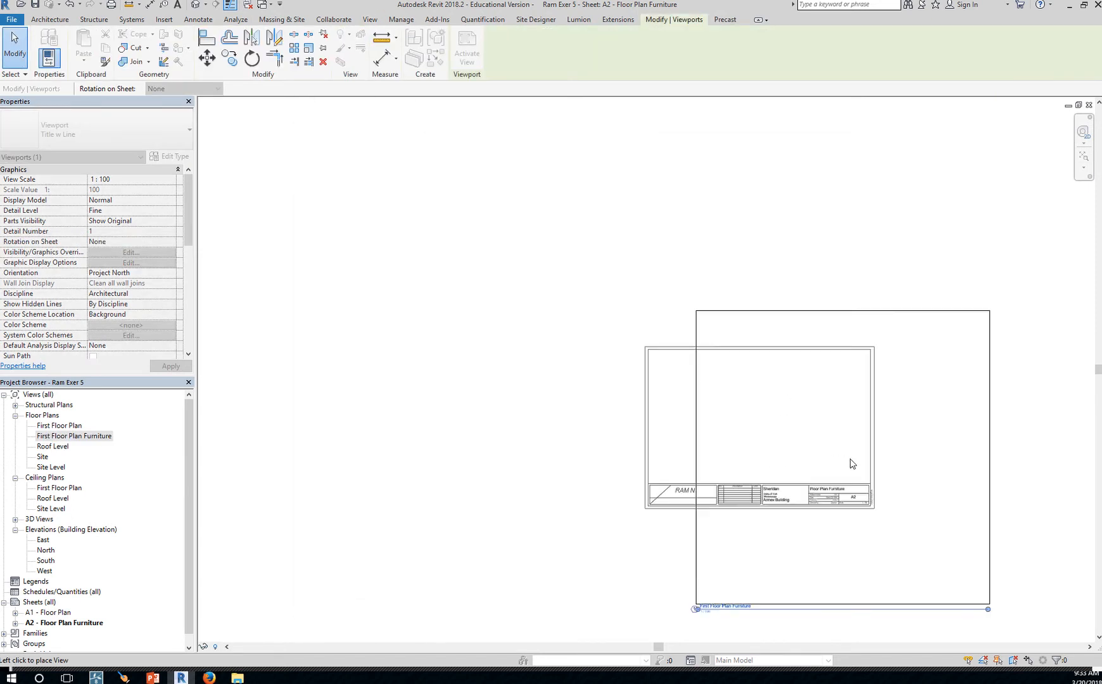
{"action": "left_click", "coordinate": [909, 452]}
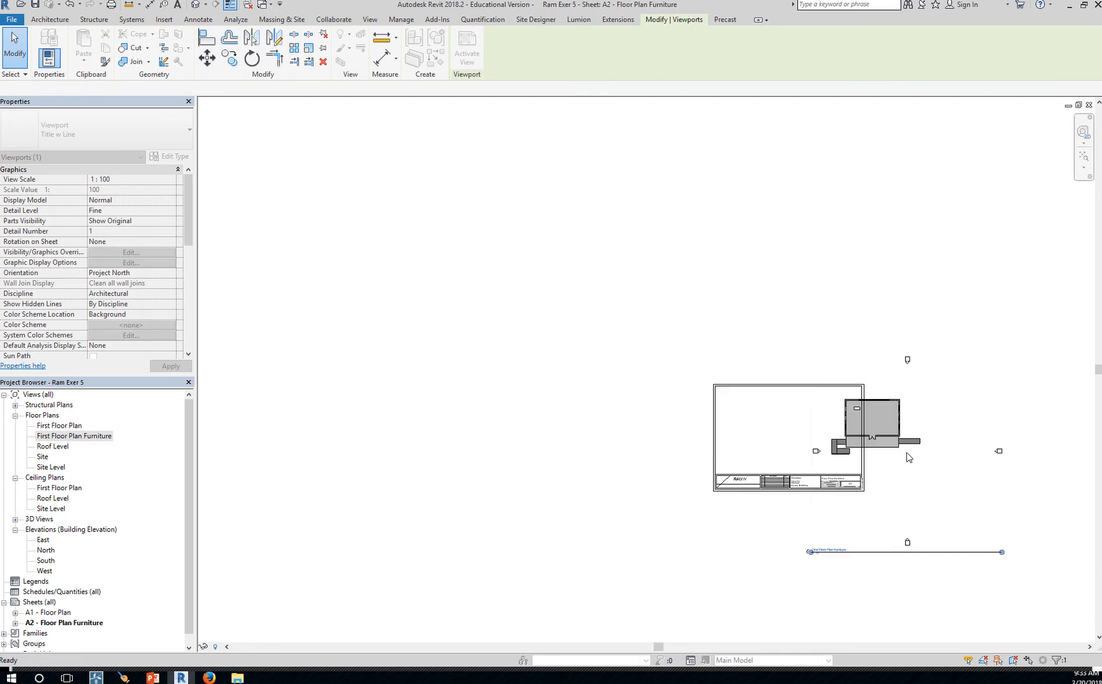
{"action": "middle_click_drag", "start_coordinate": [910, 487], "coordinate": [757, 489]}
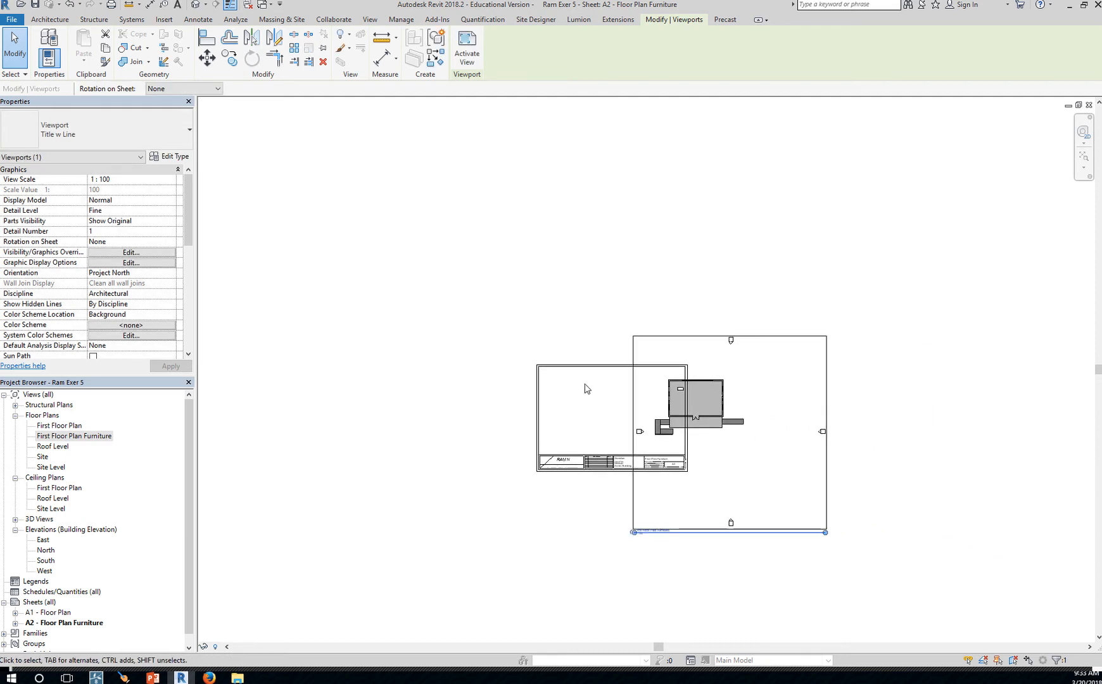
Step: Assign the existing guide grid FP1 to sheet A2
{"action": "left_click", "coordinate": [577, 302]}
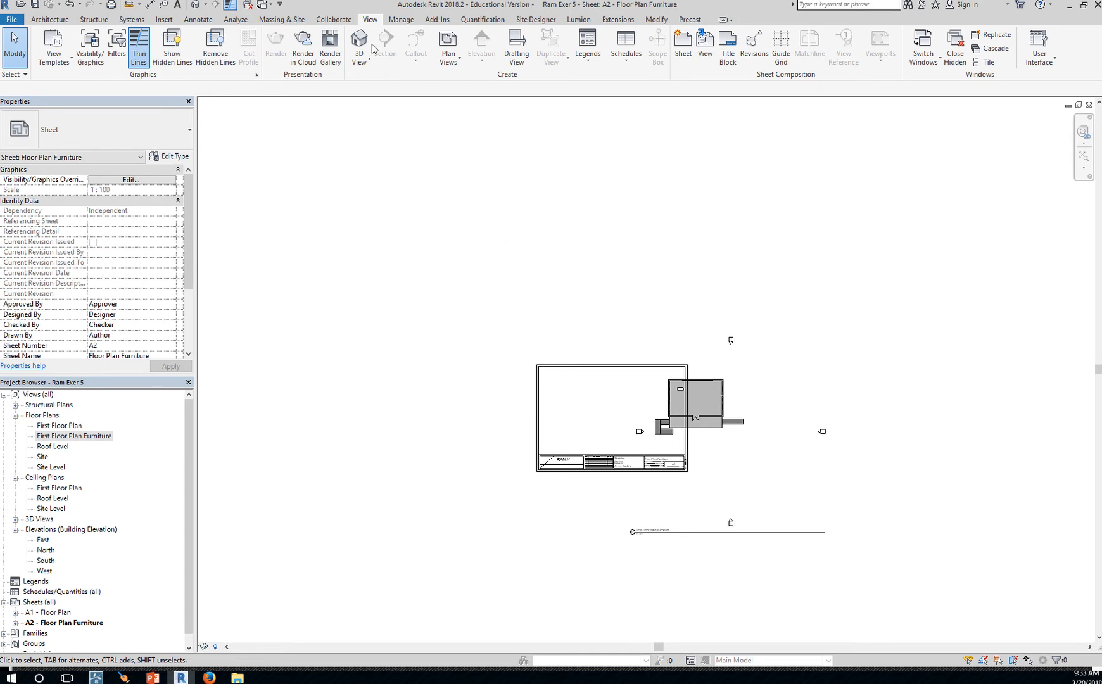
{"action": "left_click", "coordinate": [786, 55]}
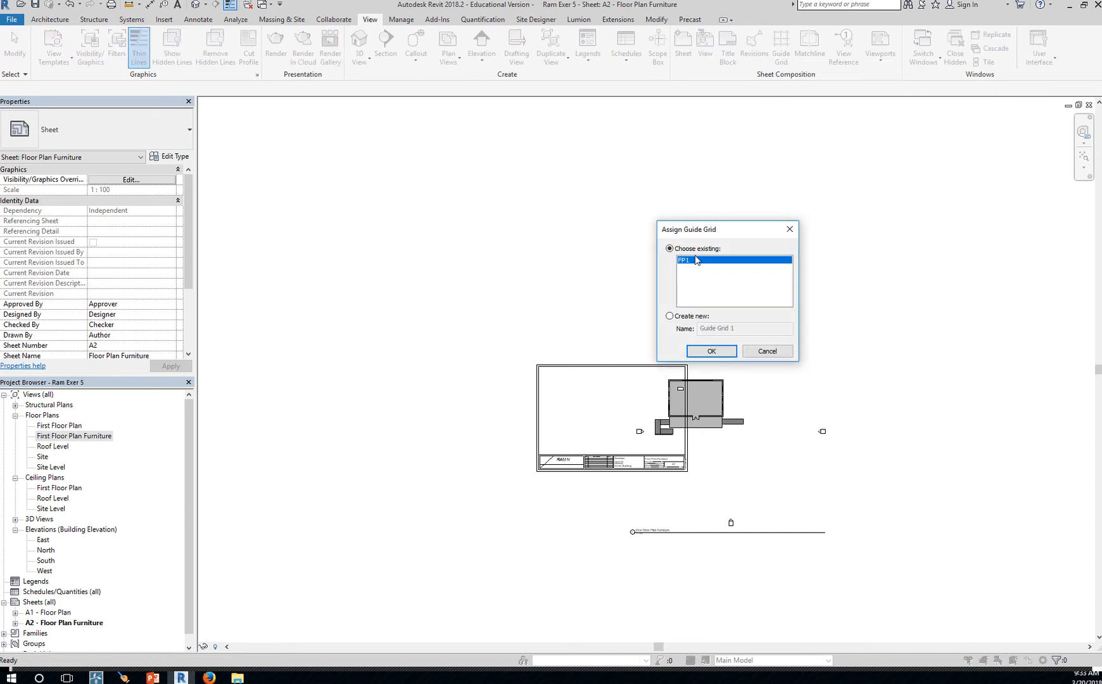
{"action": "left_click", "coordinate": [710, 350]}
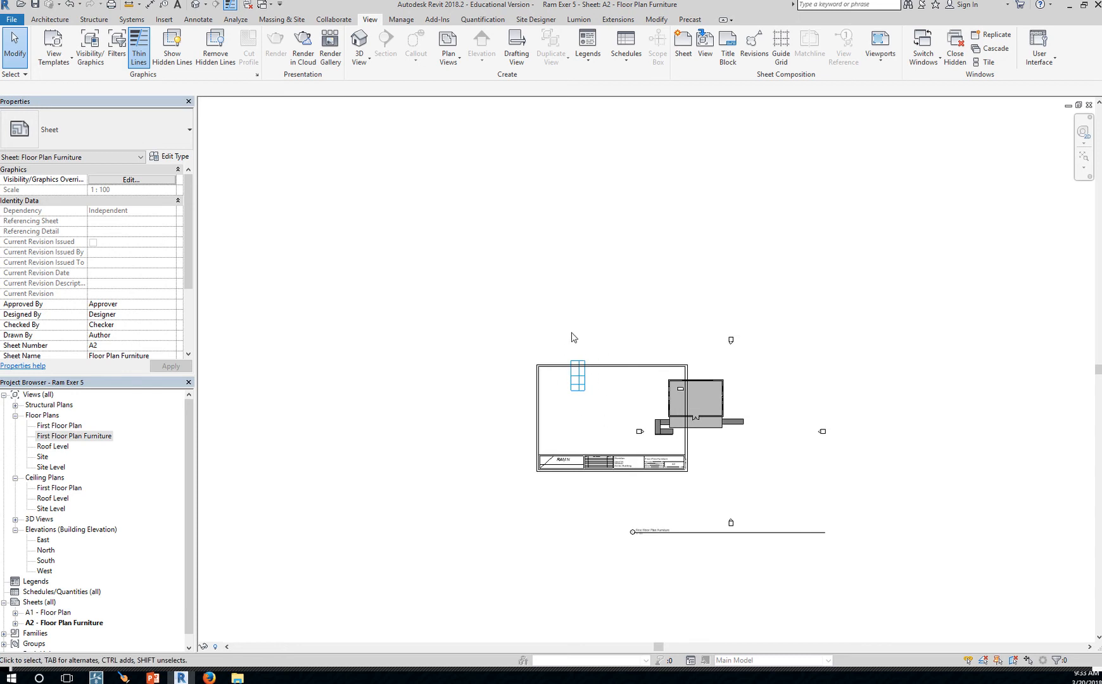
Step: Move the furniture plan viewport on sheet A2 so the building's upper-left corner lands on the lower interior intersection of guide grid FP1
{"action": "scroll", "coordinate": [627, 424], "scroll_direction": "up", "scroll_amount": 5}
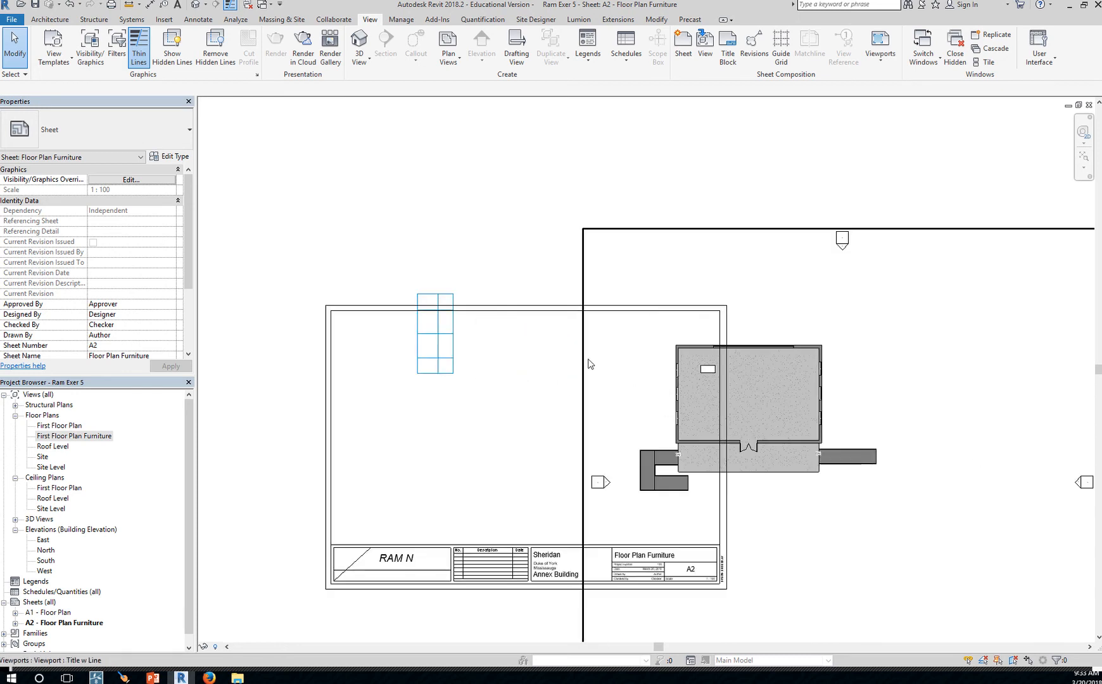
{"action": "left_click", "coordinate": [587, 363]}
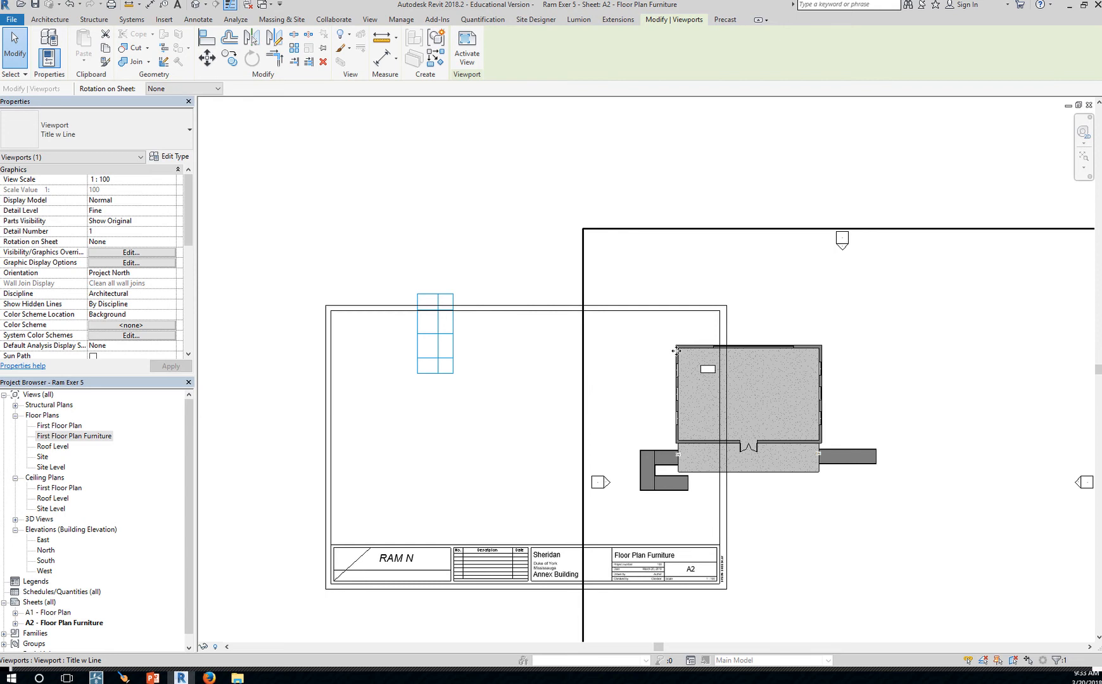
{"action": "key", "text": "m"}
{"action": "key", "text": "v"}
{"action": "scroll", "coordinate": [673, 350], "scroll_direction": "up", "scroll_amount": 3}
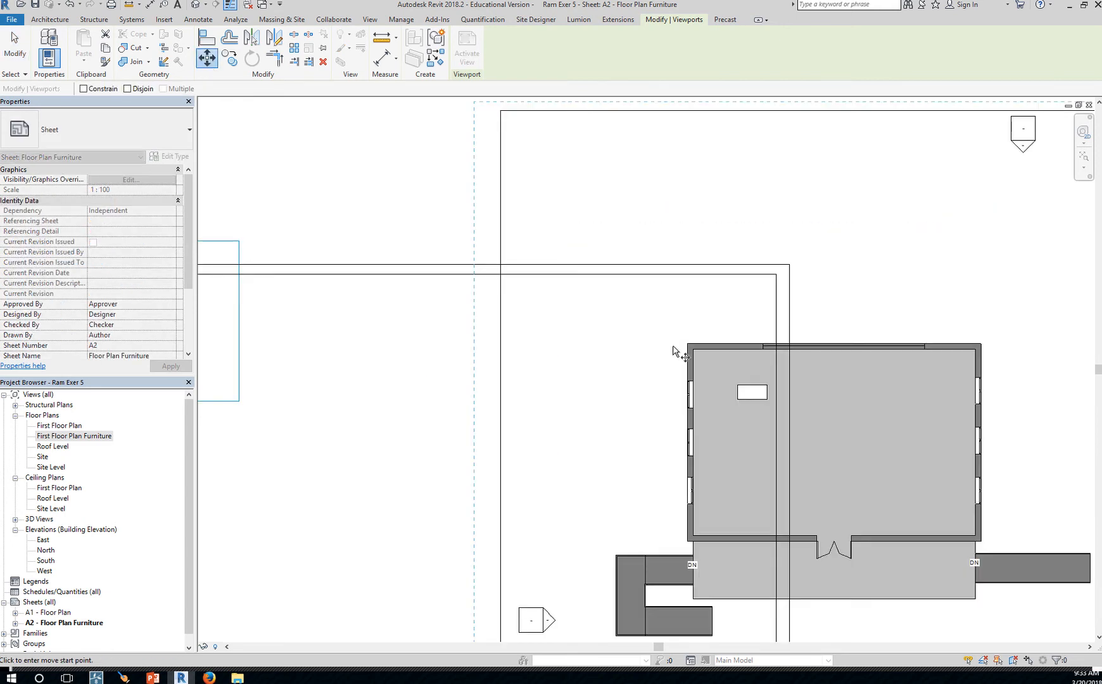
{"action": "scroll", "coordinate": [673, 350], "scroll_direction": "up", "scroll_amount": 2}
{"action": "left_click", "coordinate": [694, 344]}
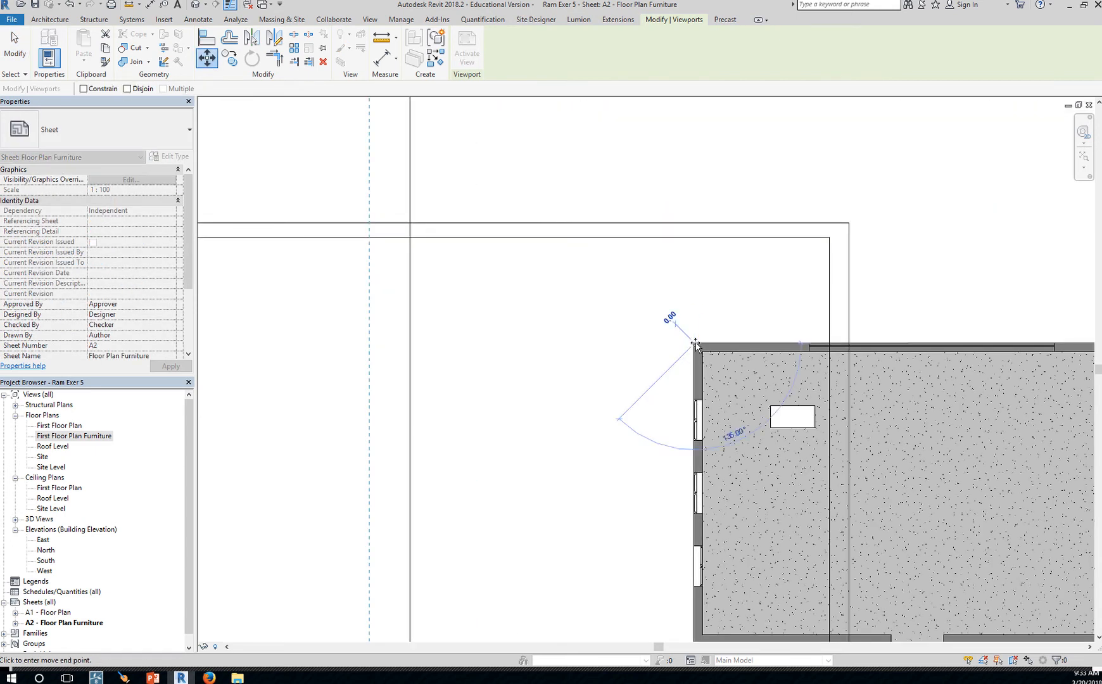
{"action": "scroll", "coordinate": [521, 347], "scroll_direction": "down", "scroll_amount": 4}
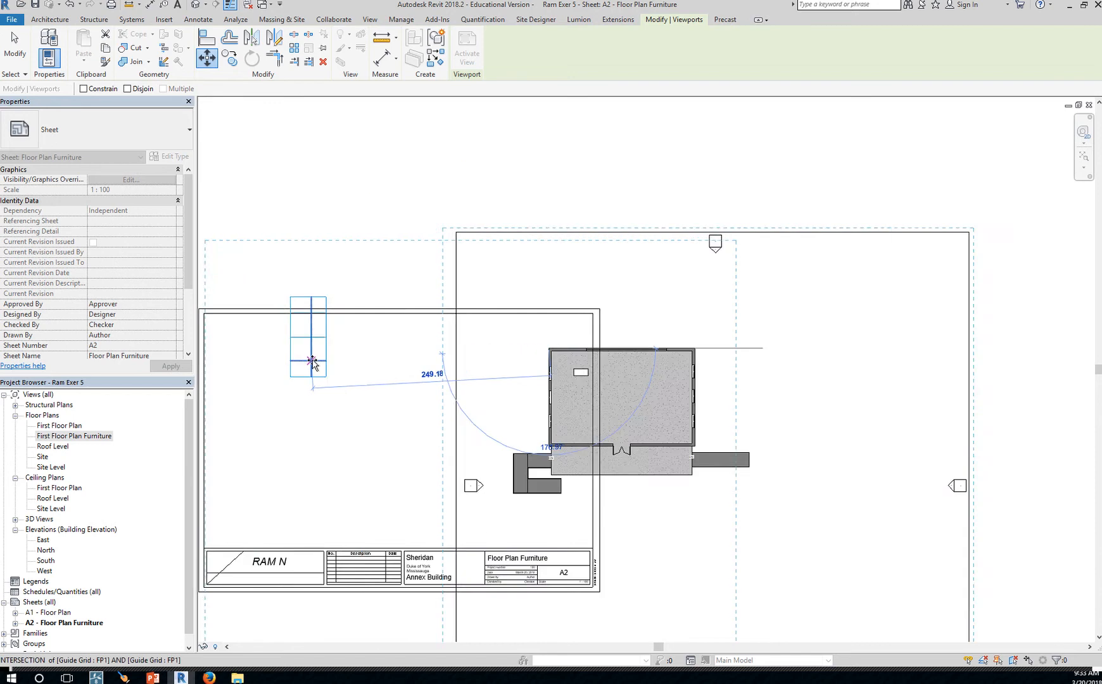
{"action": "scroll", "coordinate": [312, 359], "scroll_direction": "up", "scroll_amount": 2}
{"action": "left_click", "coordinate": [310, 361]}
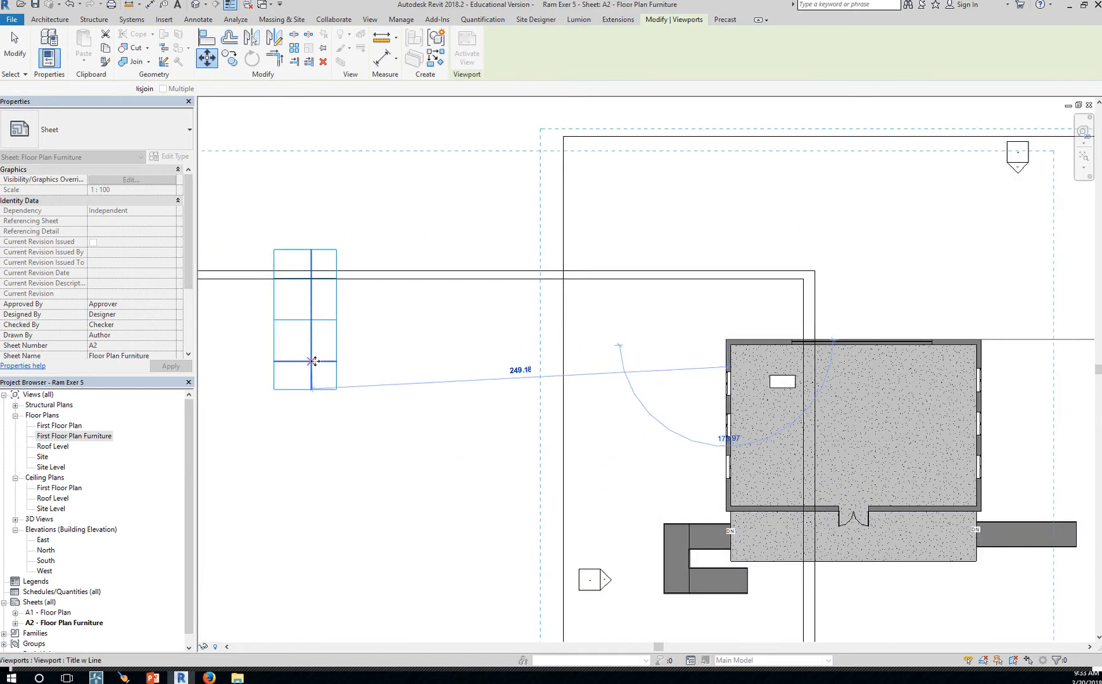
{"action": "scroll", "coordinate": [600, 422], "scroll_direction": "down", "scroll_amount": 4}
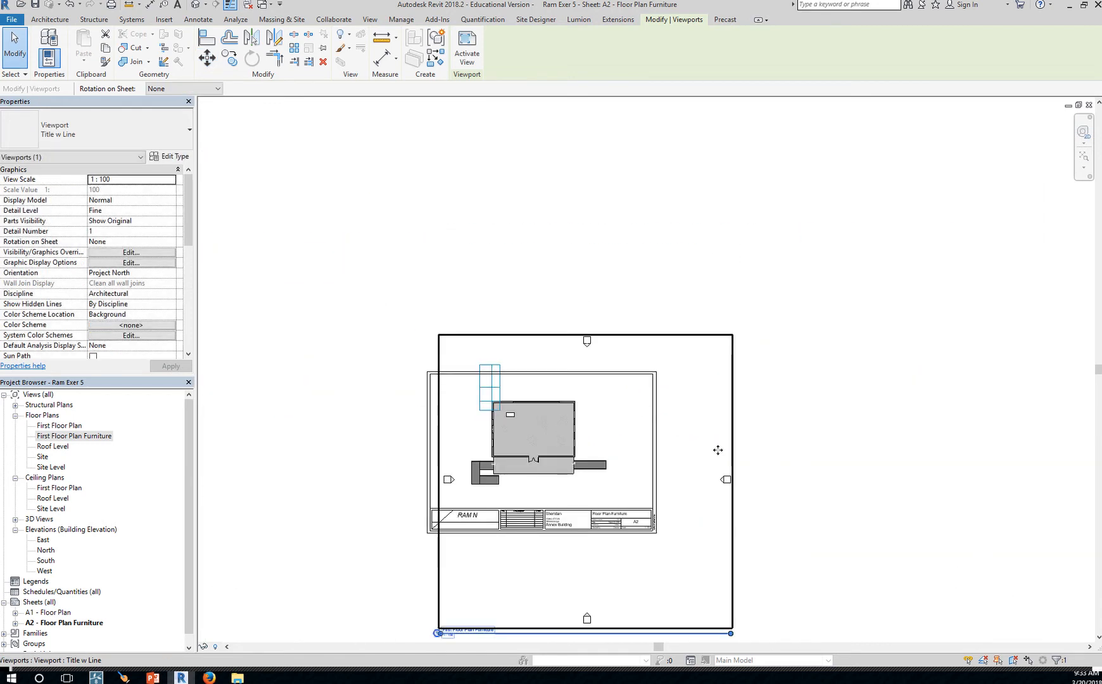
{"action": "left_click", "coordinate": [812, 431]}
{"action": "middle_click_drag", "start_coordinate": [676, 514], "coordinate": [685, 373]}
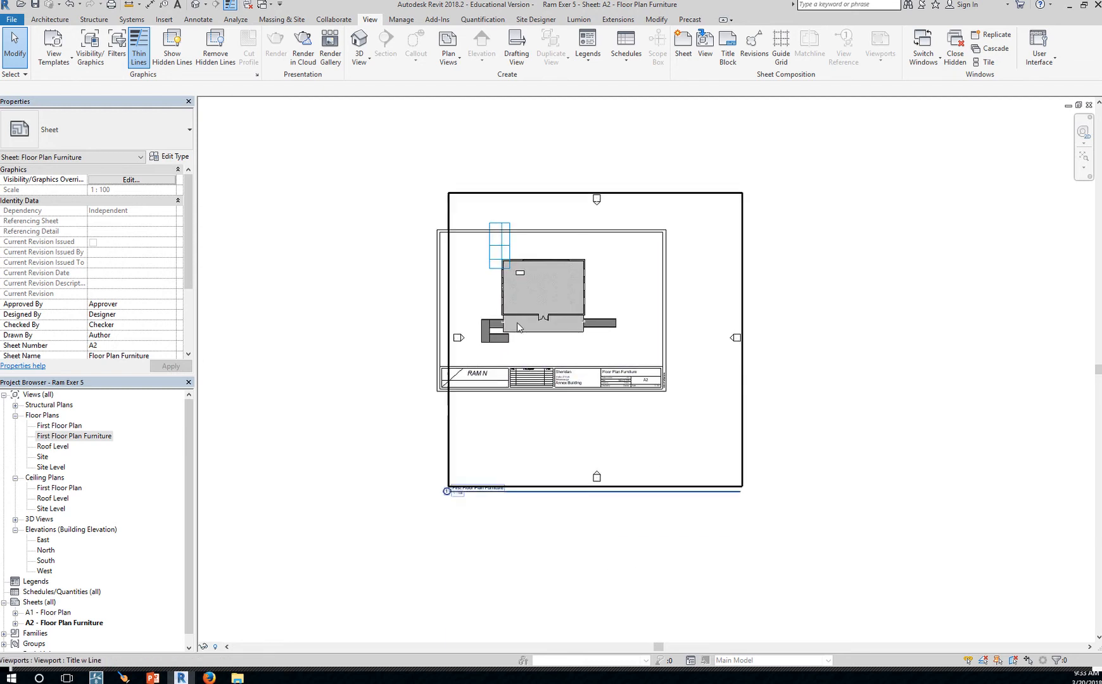
Step: Review the First Floor Plan and First Floor Plan Furniture views and sheet A1, and return to sheet A2
{"action": "double_click", "coordinate": [74, 426]}
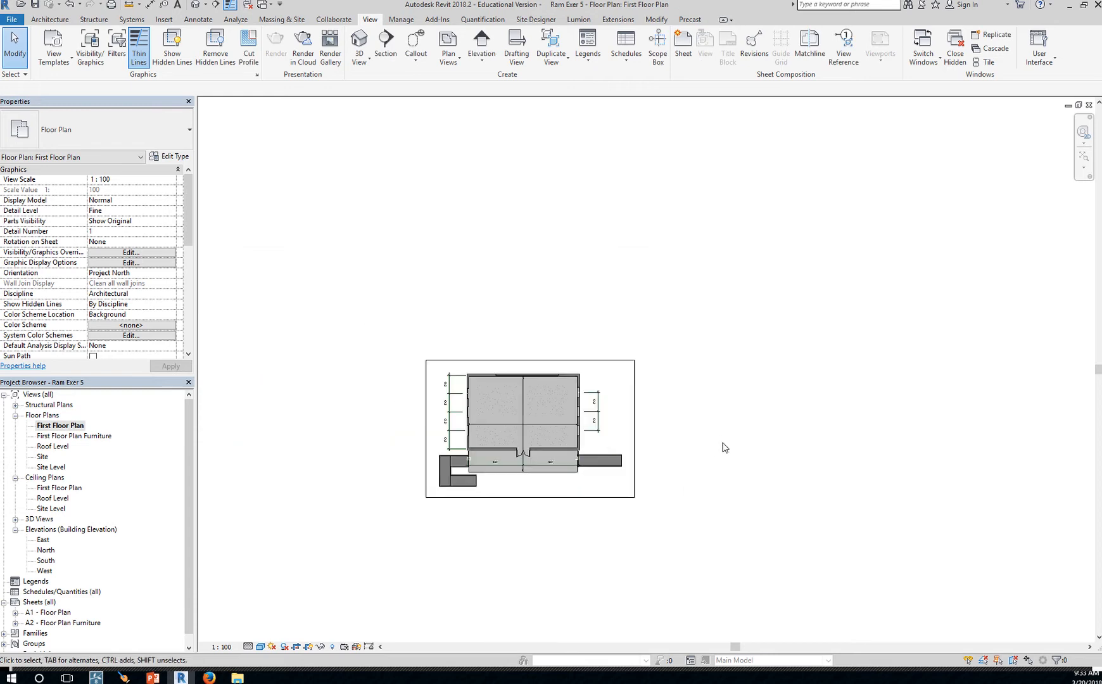
{"action": "double_click", "coordinate": [104, 436]}
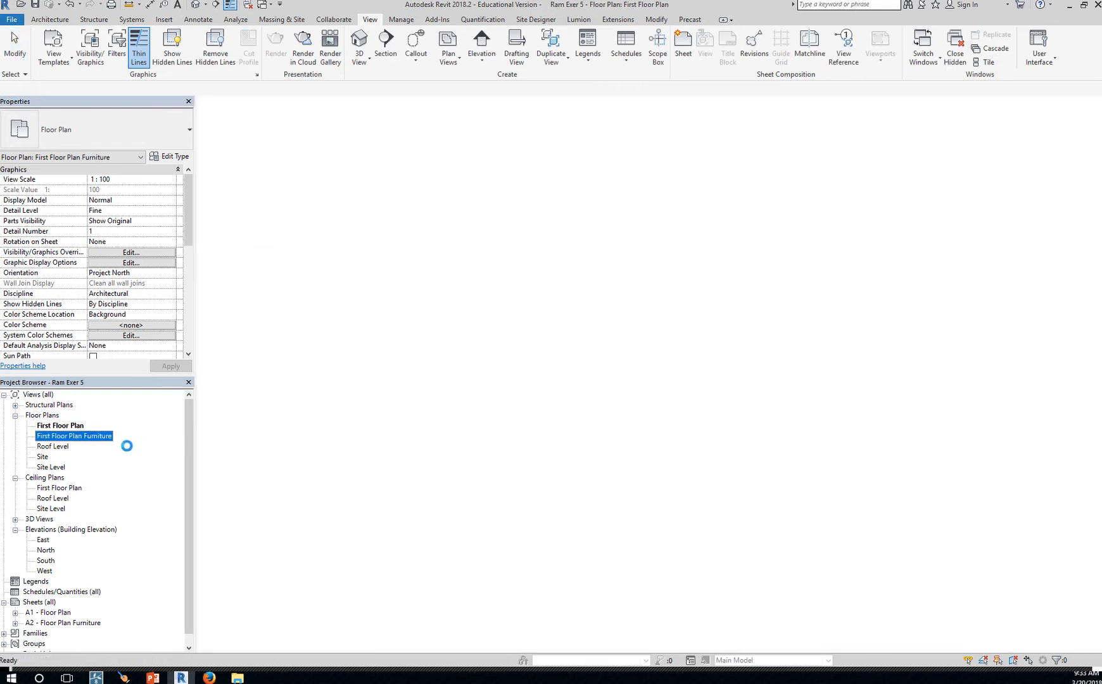
{"action": "double_click", "coordinate": [49, 613]}
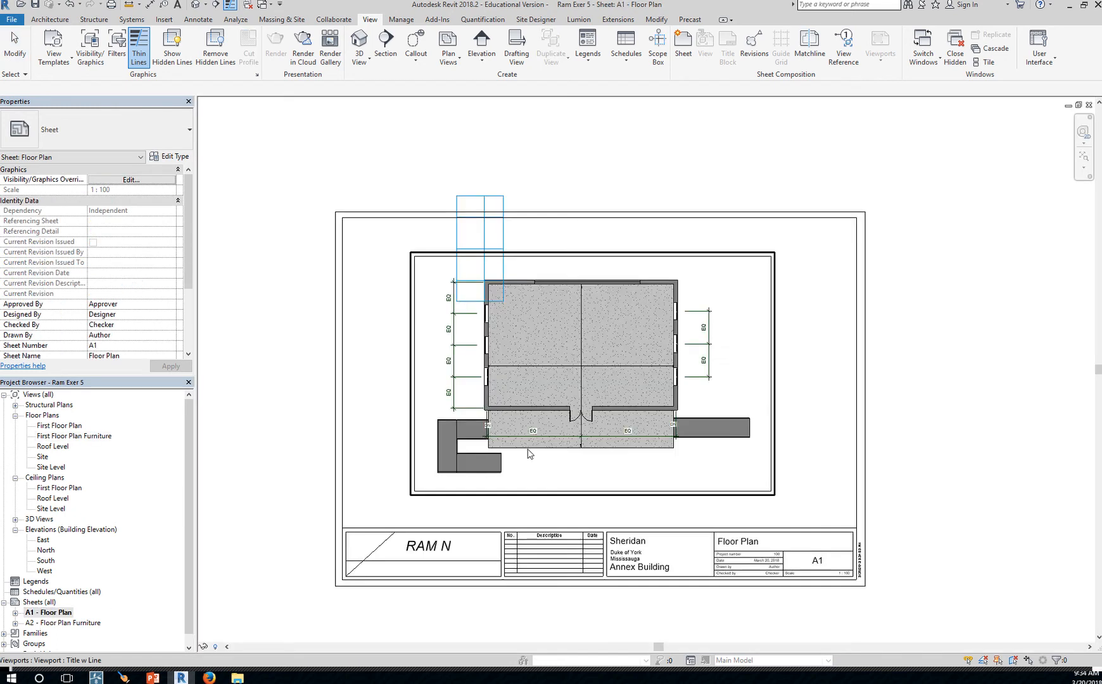
{"action": "double_click", "coordinate": [43, 622]}
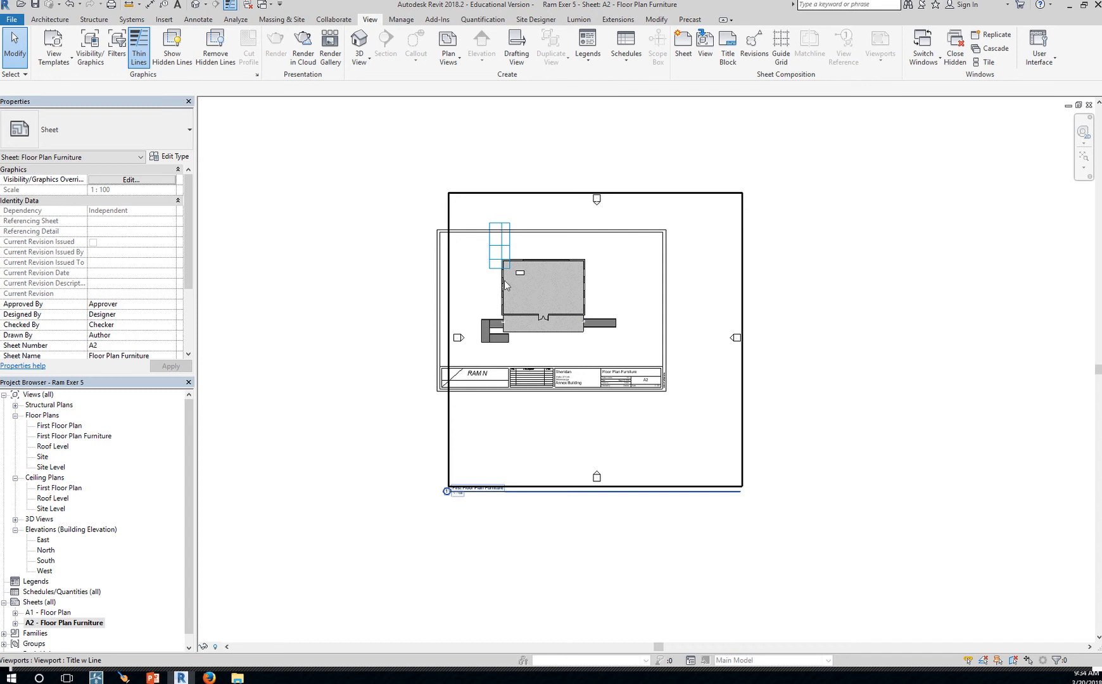
Step: Activate the furniture plan viewport on sheet A2 and enable both Crop View and Crop Region Visible for the view
{"action": "left_click", "coordinate": [450, 418]}
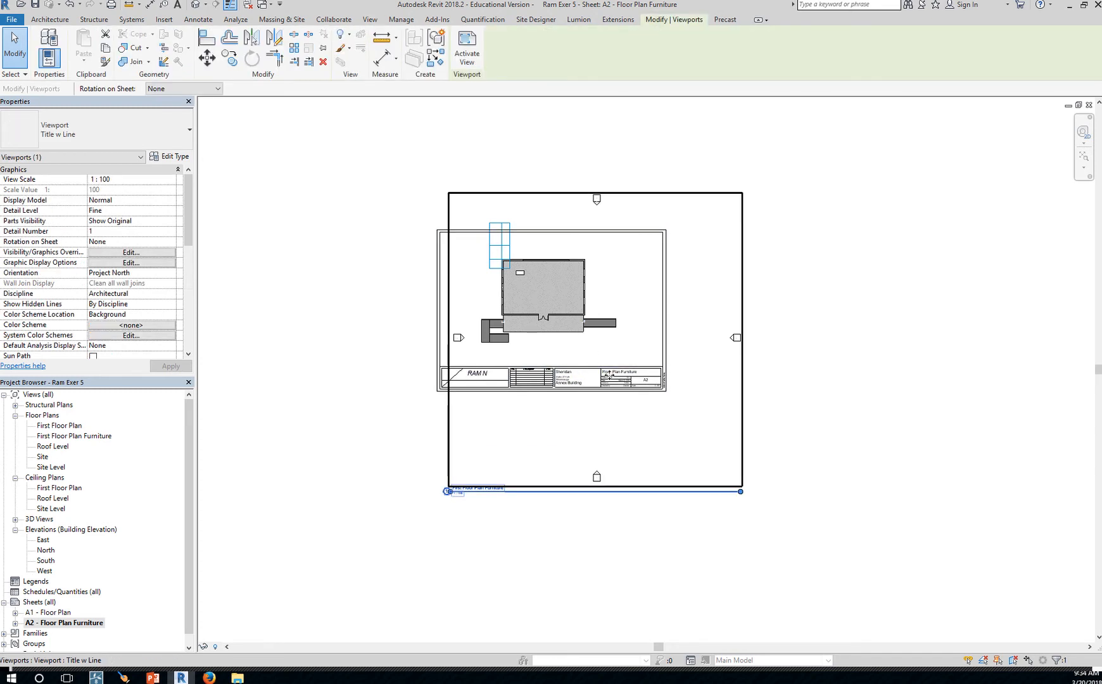
{"action": "double_click", "coordinate": [455, 415]}
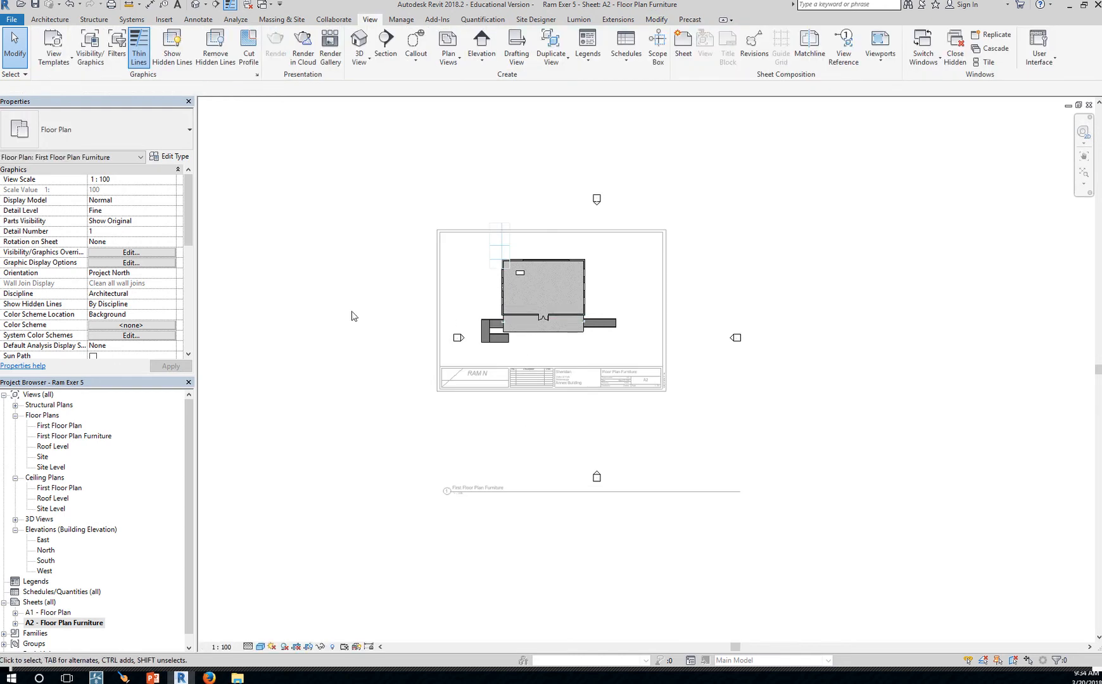
{"action": "scroll", "coordinate": [111, 305], "scroll_direction": "down", "scroll_amount": 5}
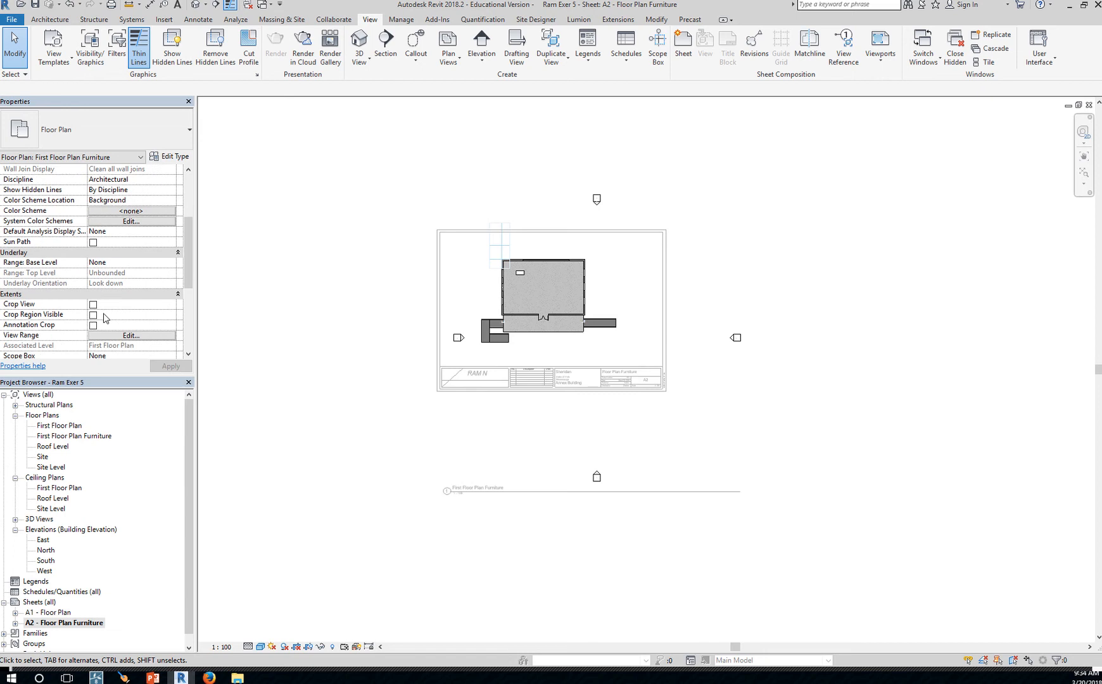
{"action": "left_click", "coordinate": [94, 304]}
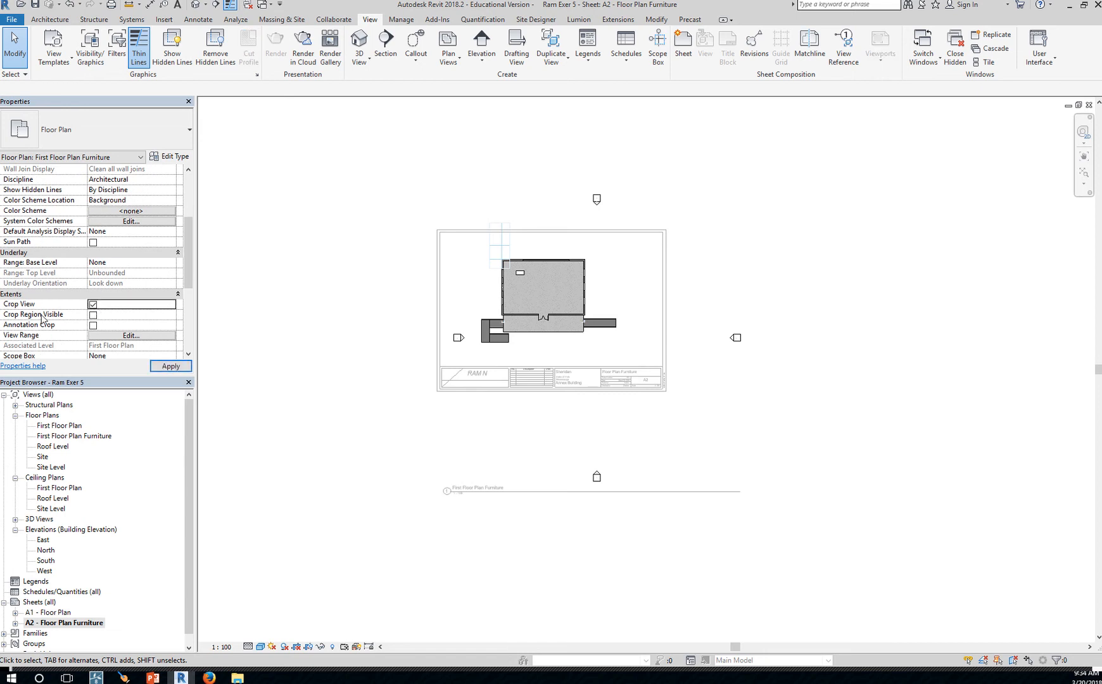
{"action": "left_click", "coordinate": [93, 315]}
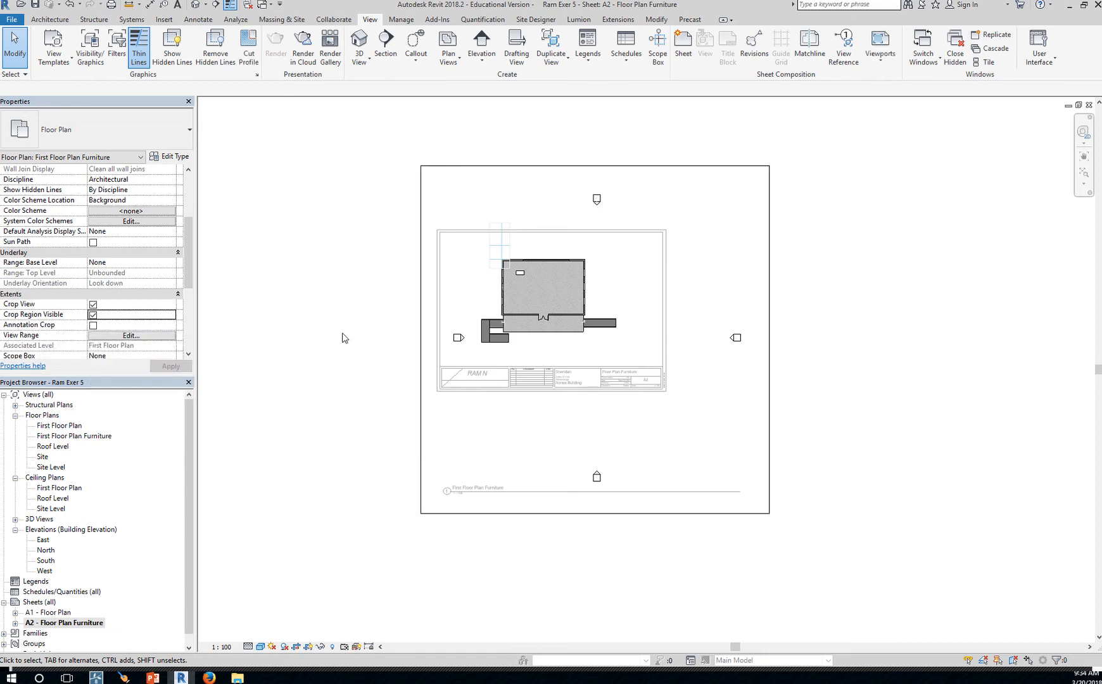
Step: Shrink the crop region on all four sides to fit closely around the building and ramps, excluding the elevation markers
{"action": "left_click", "coordinate": [421, 344]}
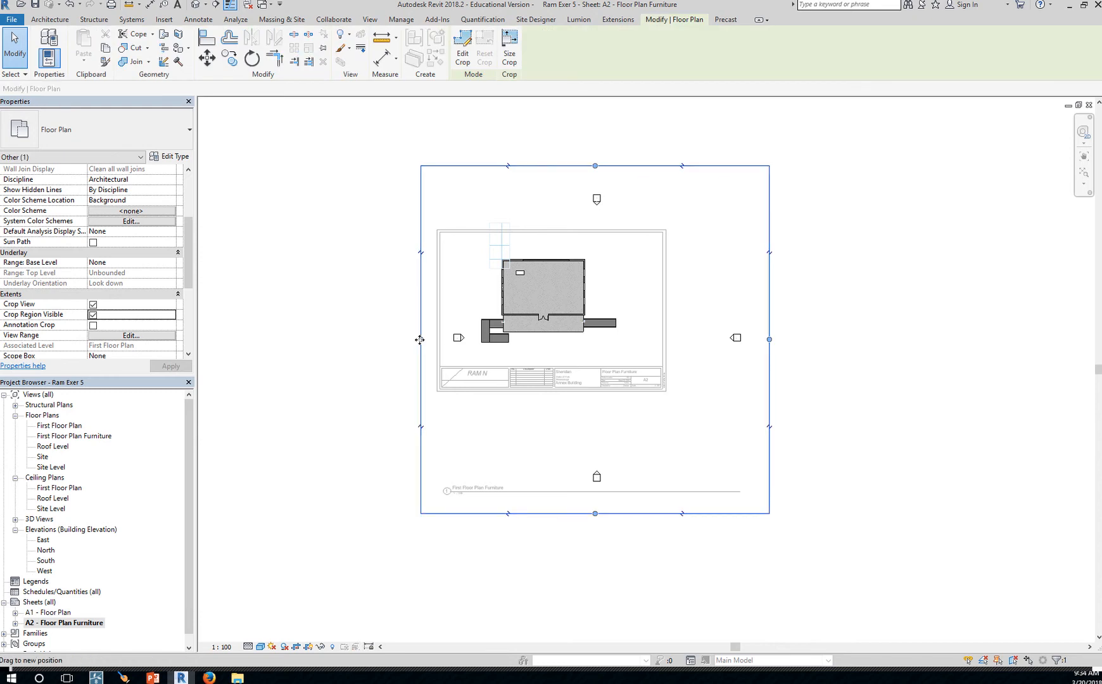
{"action": "left_click_drag", "start_coordinate": [422, 342], "coordinate": [476, 345]}
{"action": "left_click_drag", "start_coordinate": [623, 508], "coordinate": [623, 347]}
{"action": "left_click_drag", "start_coordinate": [769, 274], "coordinate": [626, 283]}
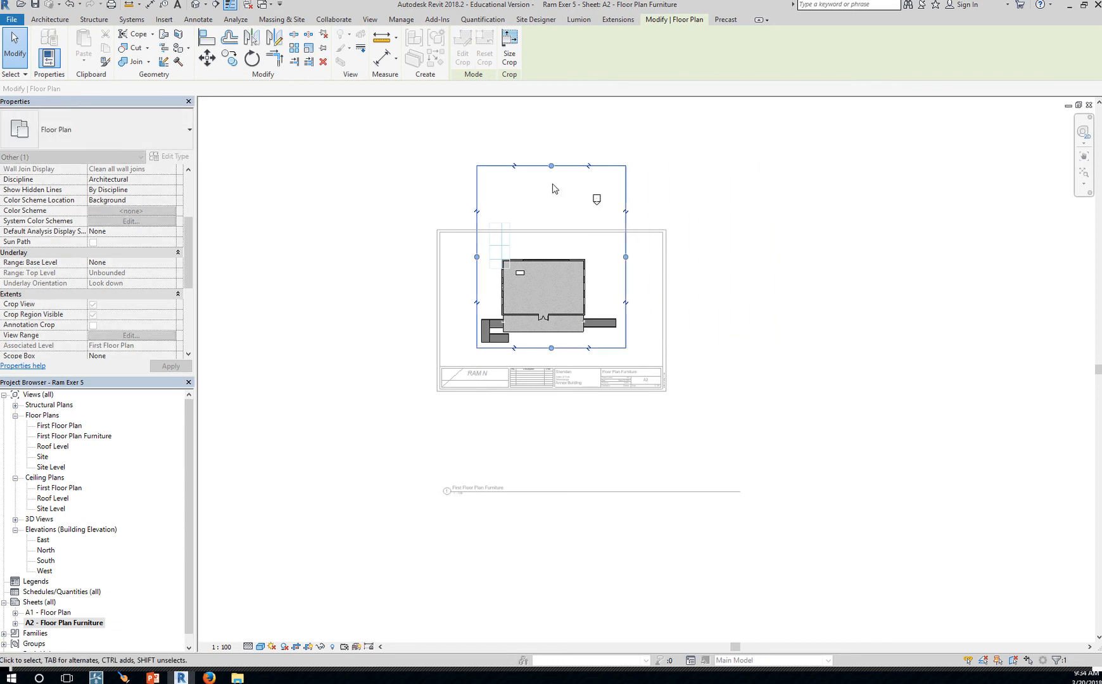
{"action": "left_click_drag", "start_coordinate": [556, 166], "coordinate": [564, 251]}
{"action": "left_click", "coordinate": [851, 388]}
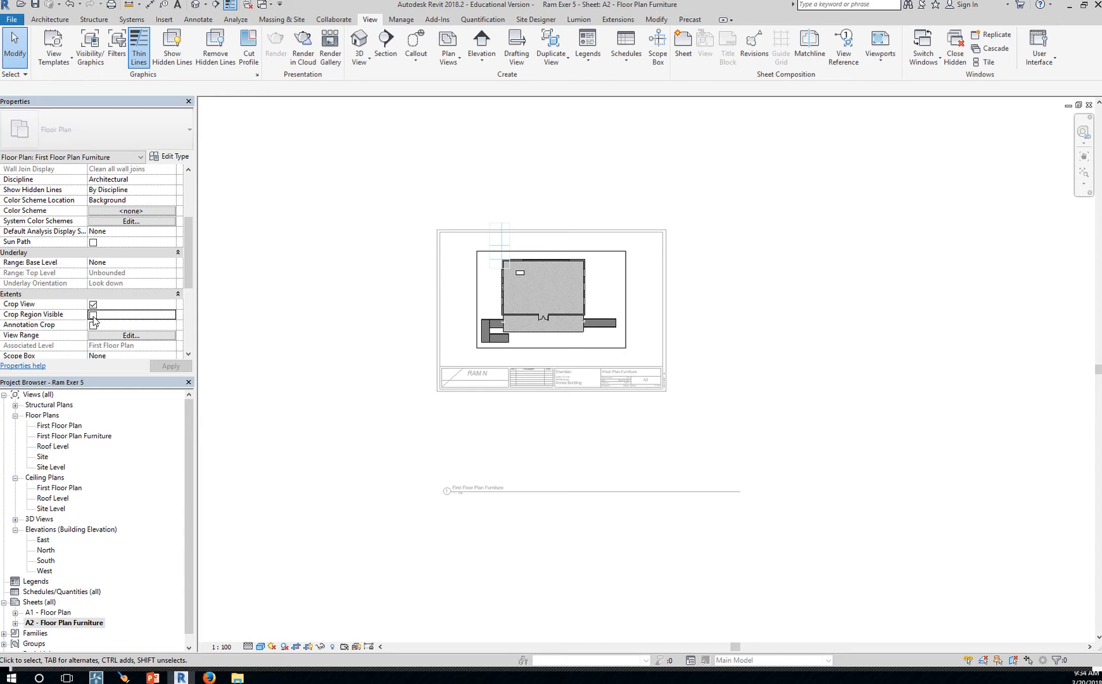
Step: Turn off Crop Region Visible for the furniture plan view and deactivate the viewport to return to sheet A2
{"action": "left_click", "coordinate": [94, 314]}
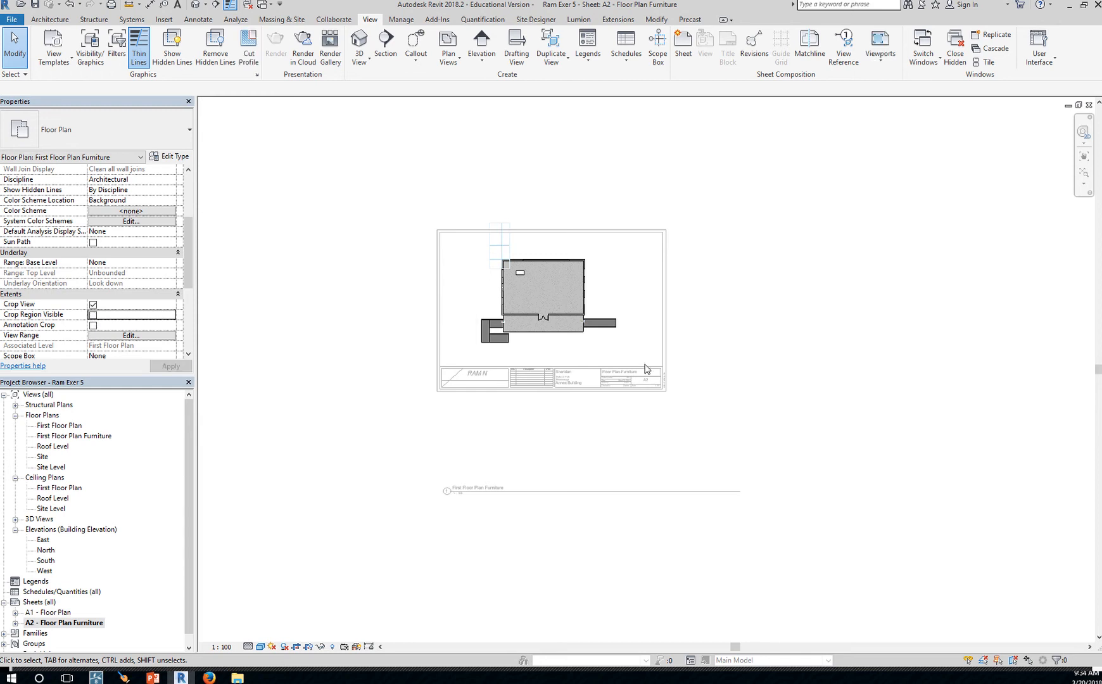
{"action": "double_click", "coordinate": [231, 531]}
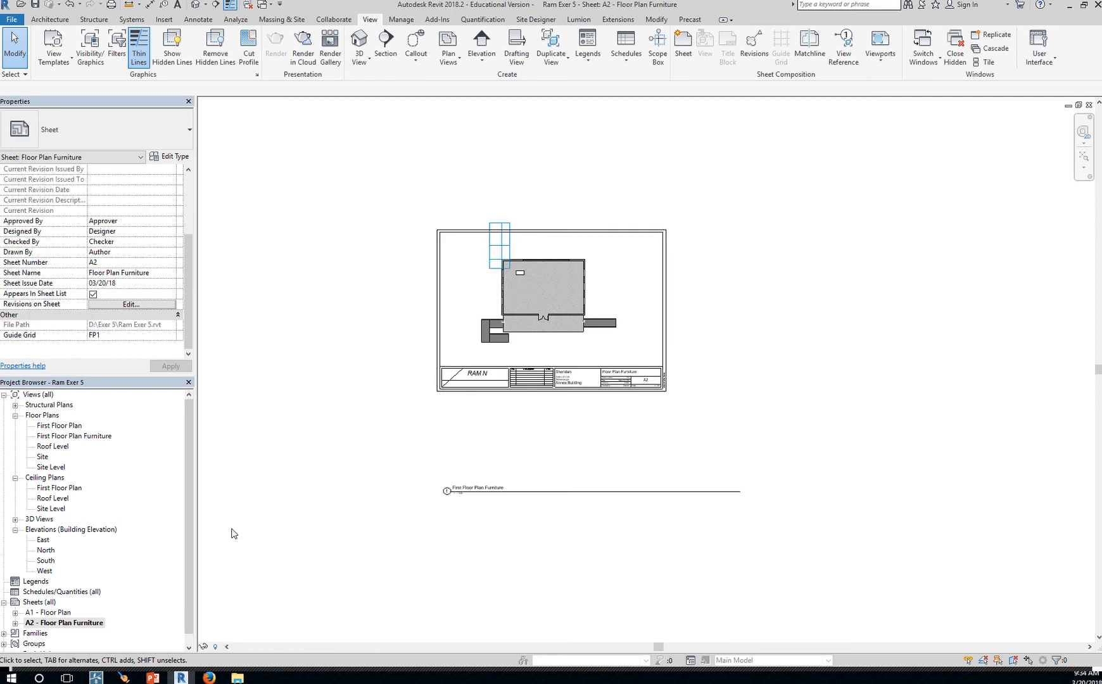
{"action": "middle_click_drag", "start_coordinate": [279, 544], "coordinate": [336, 500]}
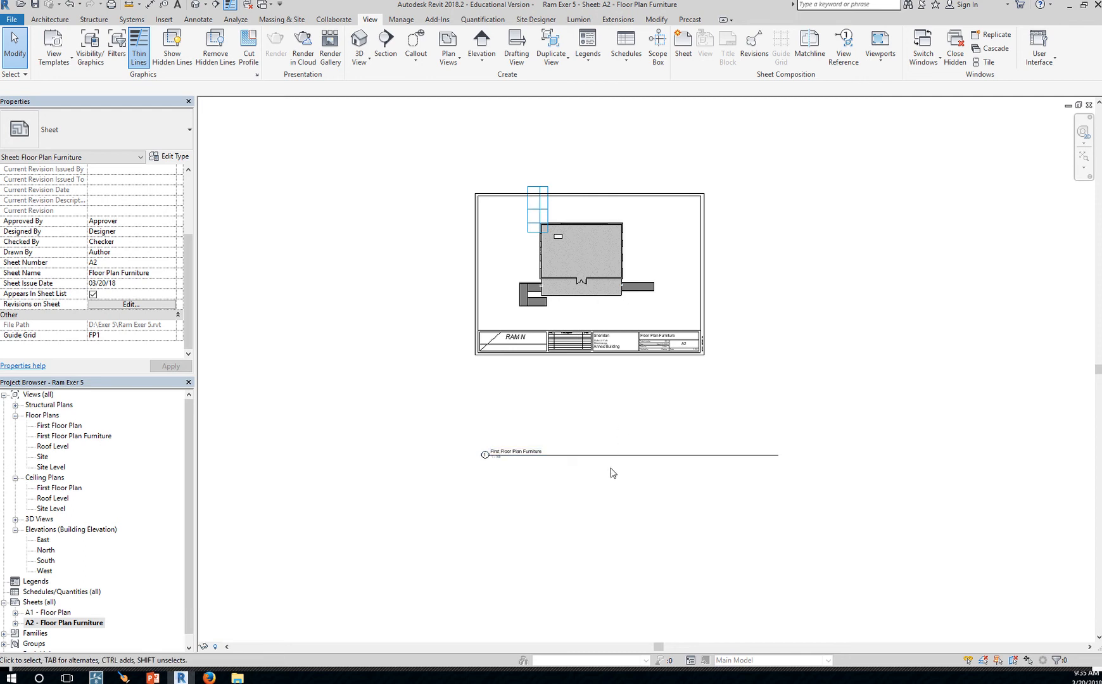
Step: Shorten the viewport's title line so it ends just past the First Floor Plan Furniture text
{"action": "left_click", "coordinate": [644, 303]}
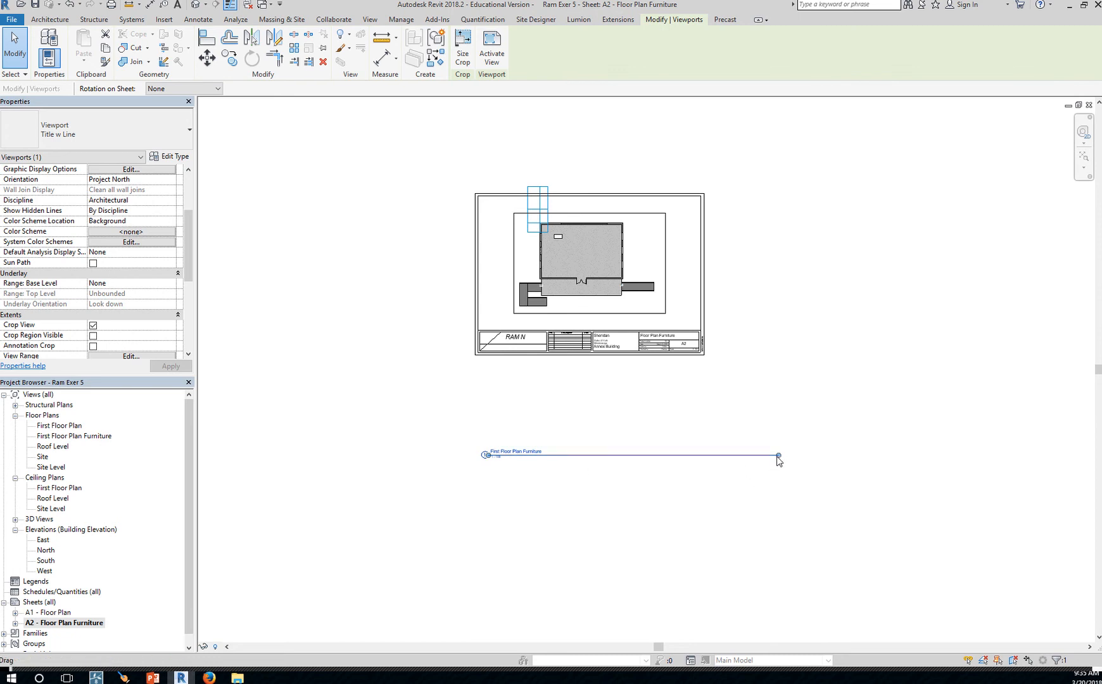
{"action": "left_click_drag", "start_coordinate": [779, 456], "coordinate": [546, 472]}
{"action": "scroll", "coordinate": [513, 469], "scroll_direction": "up", "scroll_amount": 4}
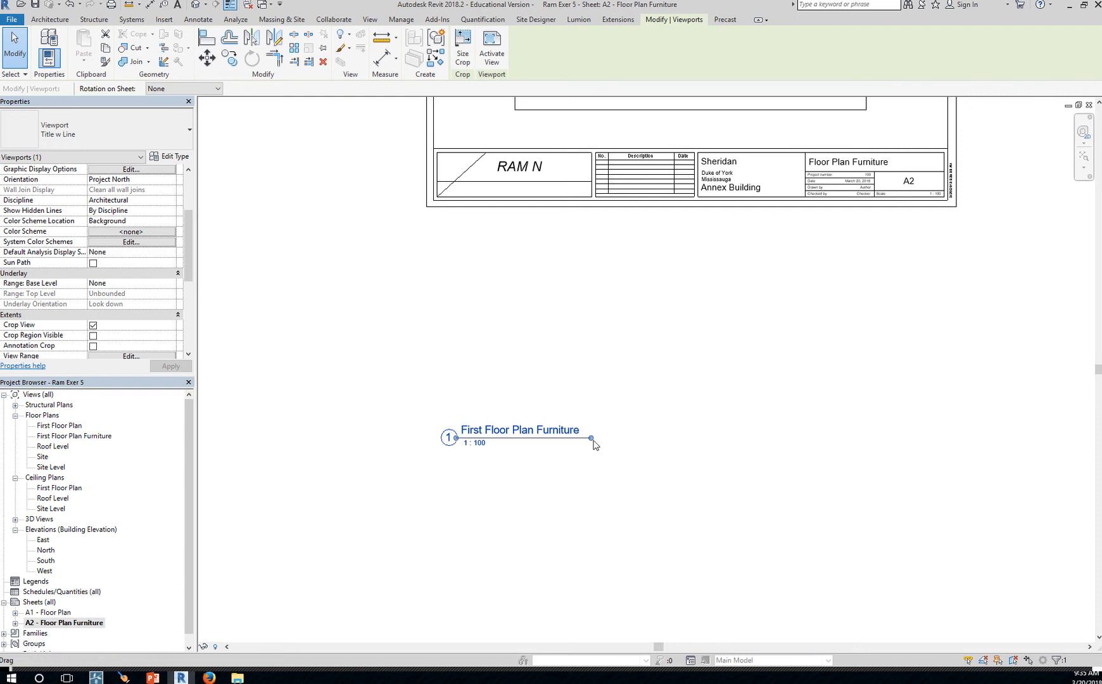
{"action": "left_click_drag", "start_coordinate": [593, 441], "coordinate": [583, 443]}
{"action": "left_click", "coordinate": [715, 516]}
Step: Move the First Floor Plan Furniture view title slightly up and to the right, closer to the sheet's lower edge
{"action": "scroll", "coordinate": [727, 513], "scroll_direction": "down", "scroll_amount": 2}
{"action": "middle_click_drag", "start_coordinate": [831, 491], "coordinate": [689, 531]}
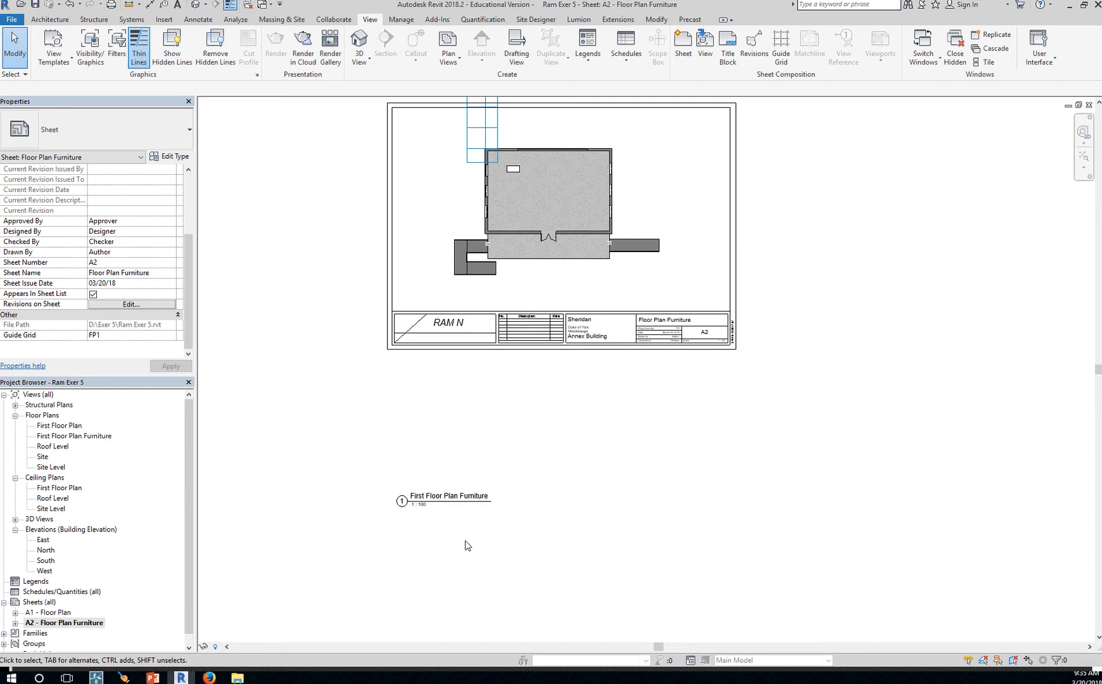
{"action": "left_click", "coordinate": [457, 506]}
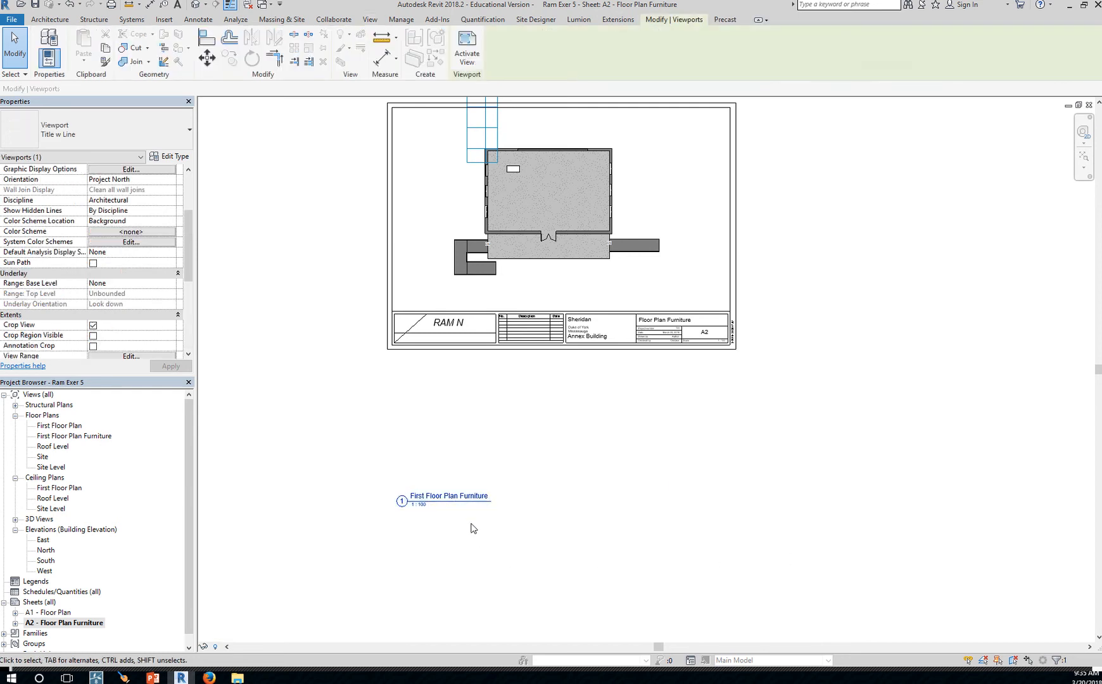
{"action": "left_click_drag", "start_coordinate": [454, 501], "coordinate": [473, 467]}
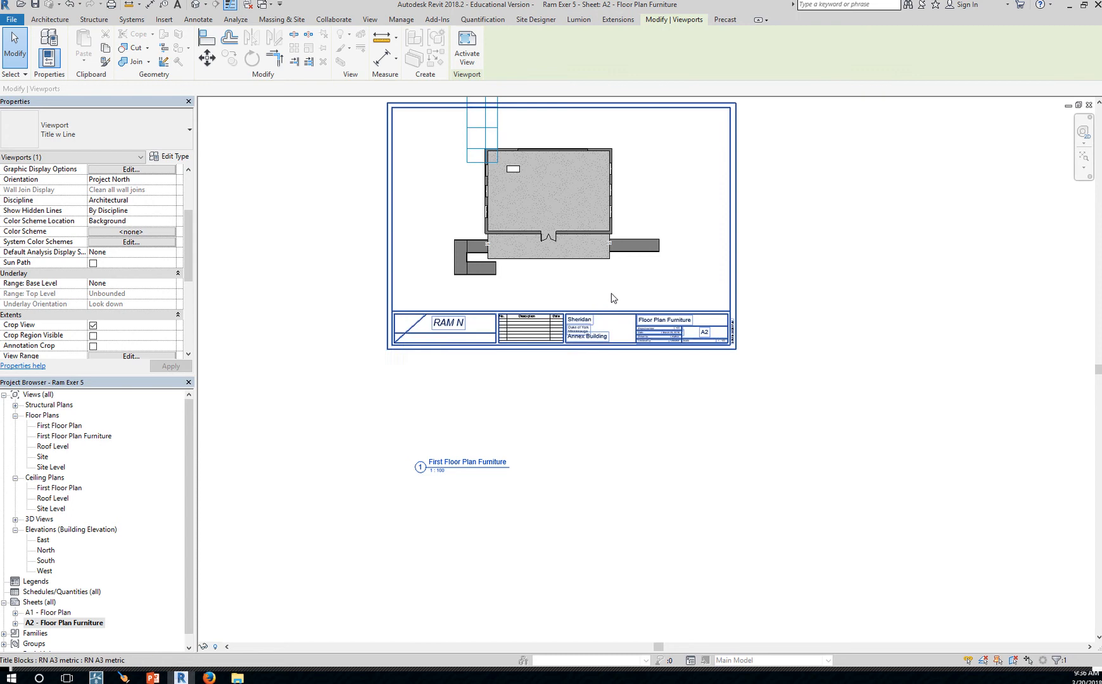
Step: Move the furniture plan viewport off the title block into the empty area to its right
{"action": "left_click", "coordinate": [598, 279]}
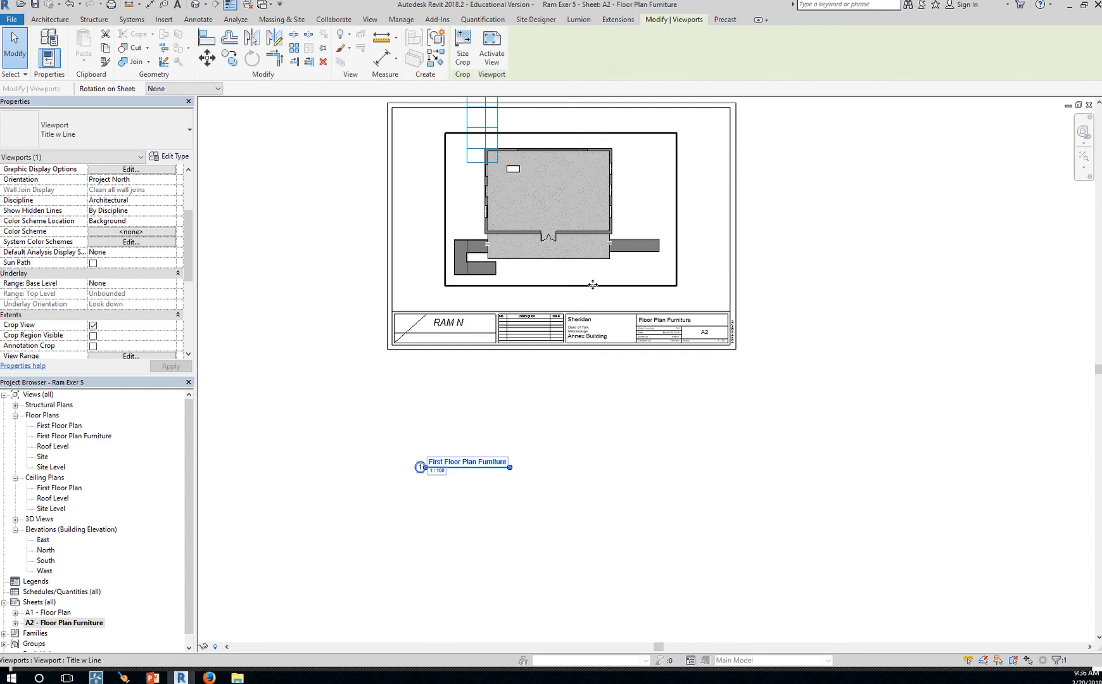
{"action": "left_click_drag", "start_coordinate": [617, 284], "coordinate": [907, 383]}
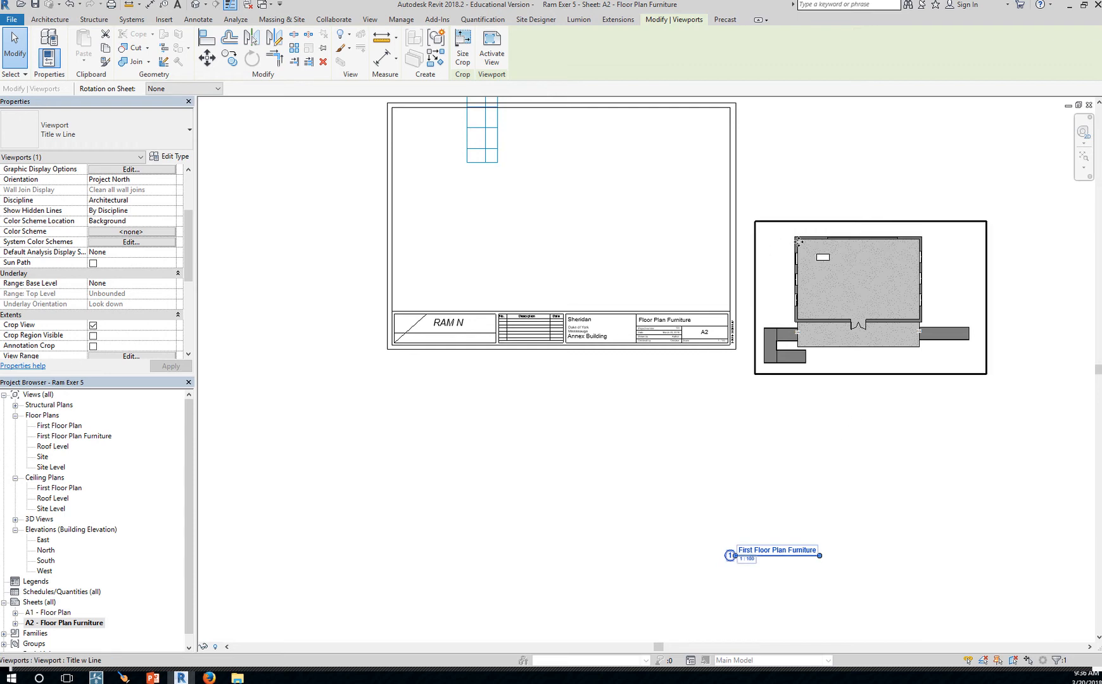
Step: Move the viewport back onto sheet A2 by the building's upper-left outer wall corner, placing it on the lower interior intersection of guide grid FP1
{"action": "scroll", "coordinate": [797, 241], "scroll_direction": "up", "scroll_amount": 6}
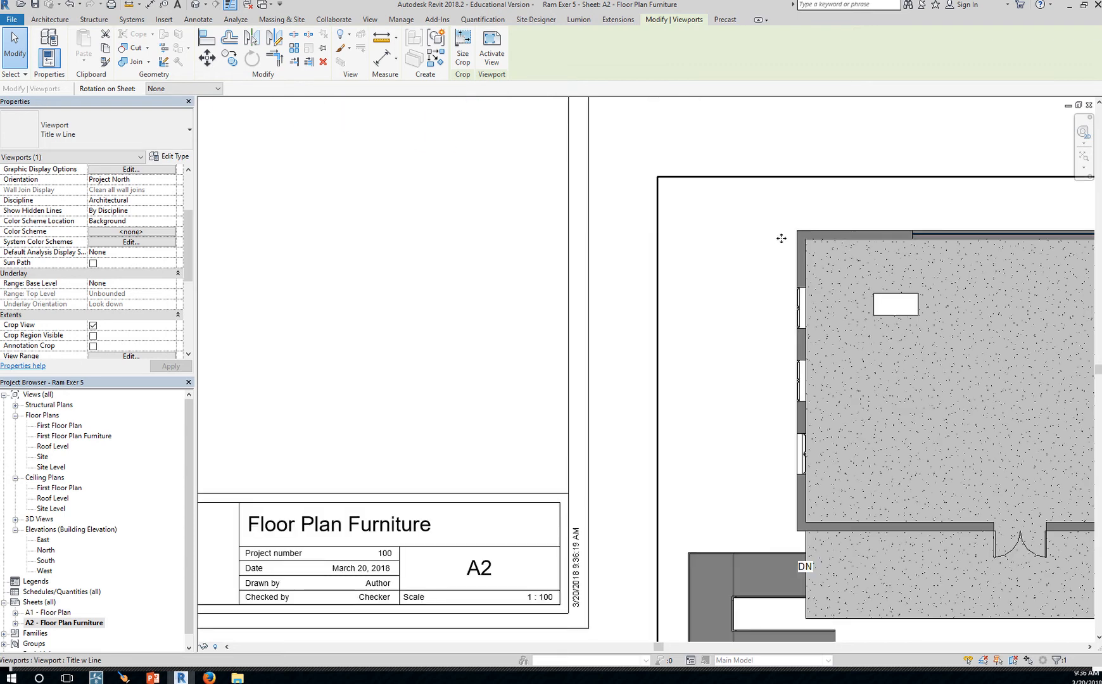
{"action": "left_click", "coordinate": [207, 58]}
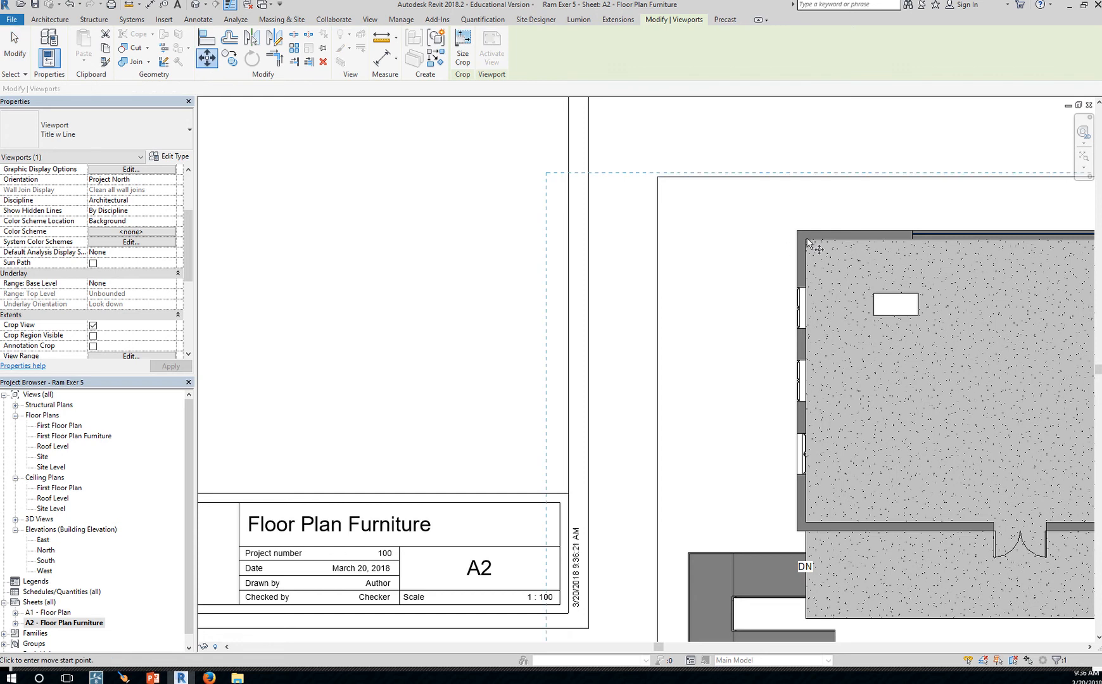
{"action": "left_click", "coordinate": [796, 230]}
{"action": "scroll", "coordinate": [600, 262], "scroll_direction": "down", "scroll_amount": 5}
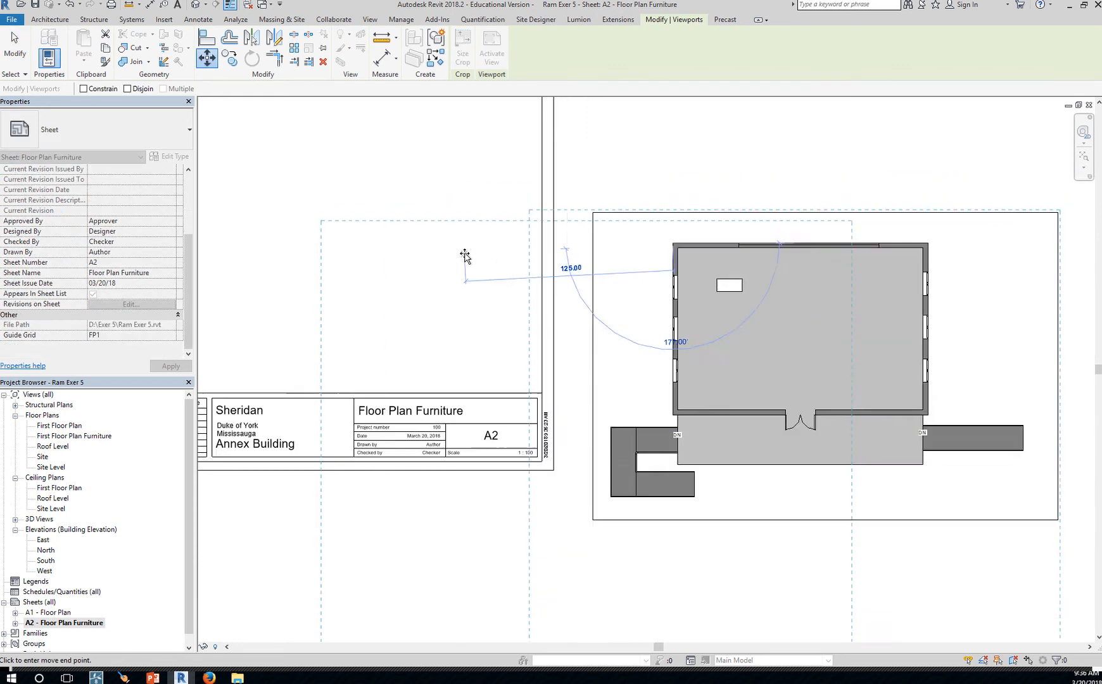
{"action": "middle_click_drag", "start_coordinate": [401, 239], "coordinate": [609, 315]}
{"action": "scroll", "coordinate": [504, 255], "scroll_direction": "up", "scroll_amount": 3}
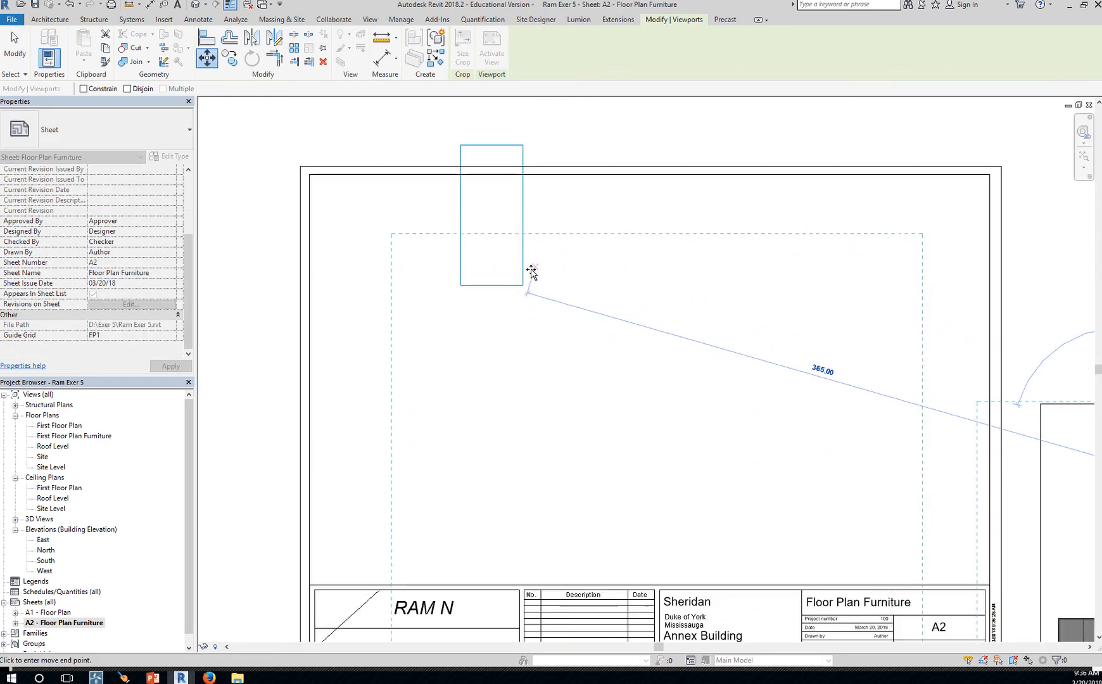
{"action": "left_click", "coordinate": [501, 258]}
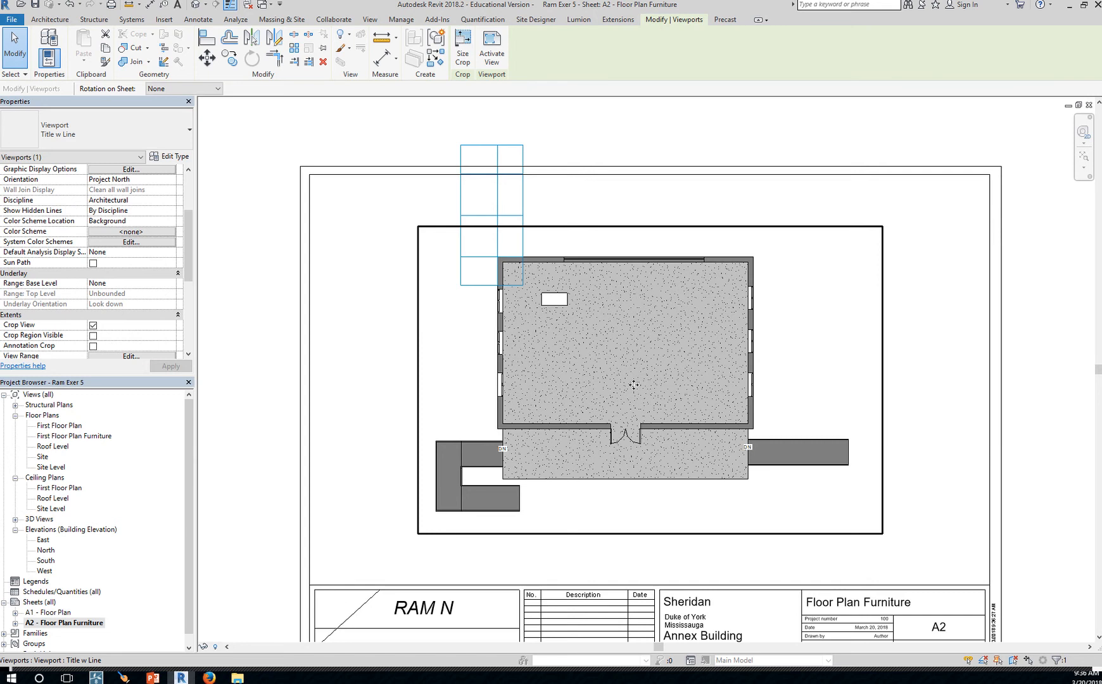
Step: Move the First Floor Plan Furniture view title onto sheet A2, centred between the building's front edge and the title block
{"action": "scroll", "coordinate": [634, 381], "scroll_direction": "down", "scroll_amount": 5}
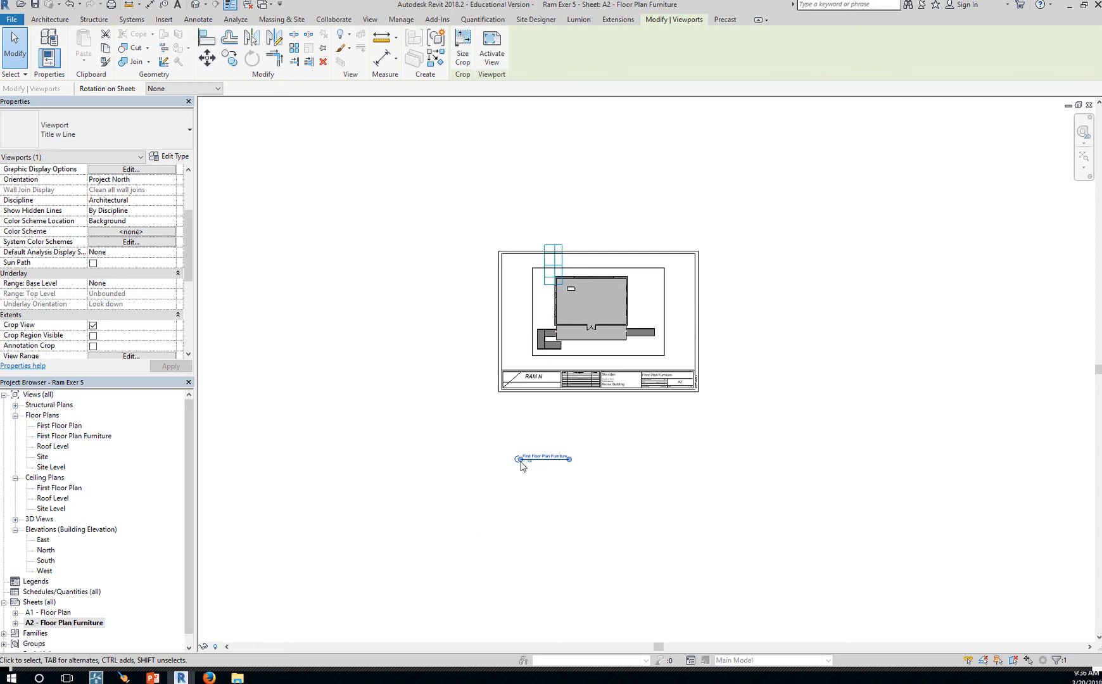
{"action": "left_click", "coordinate": [658, 475]}
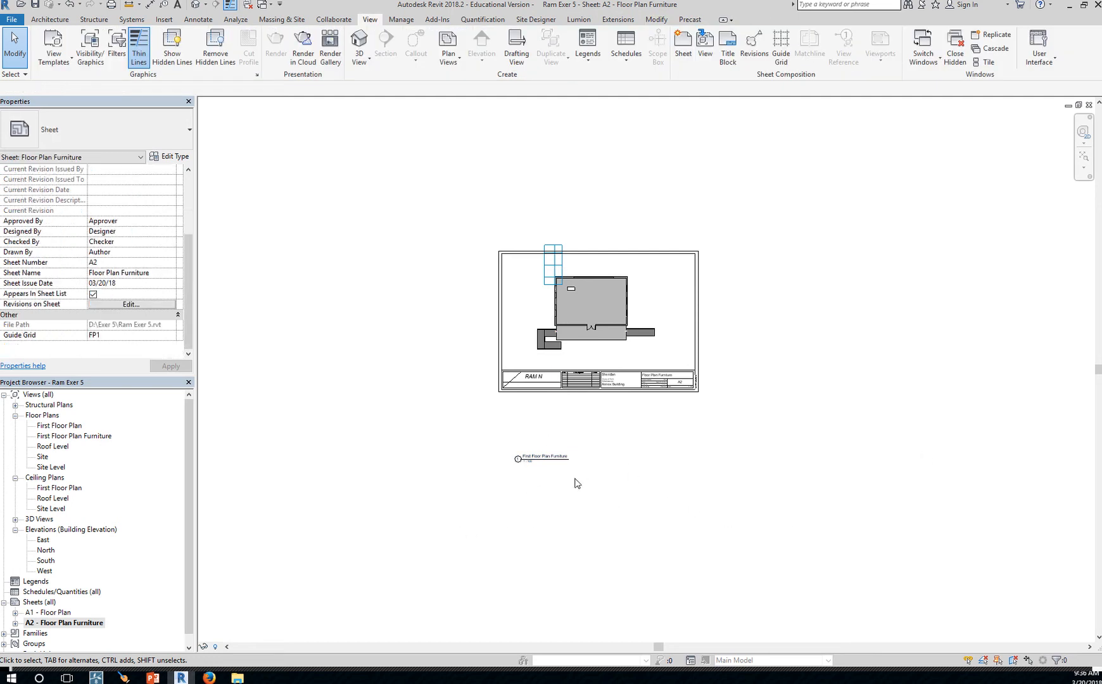
{"action": "left_click", "coordinate": [556, 466]}
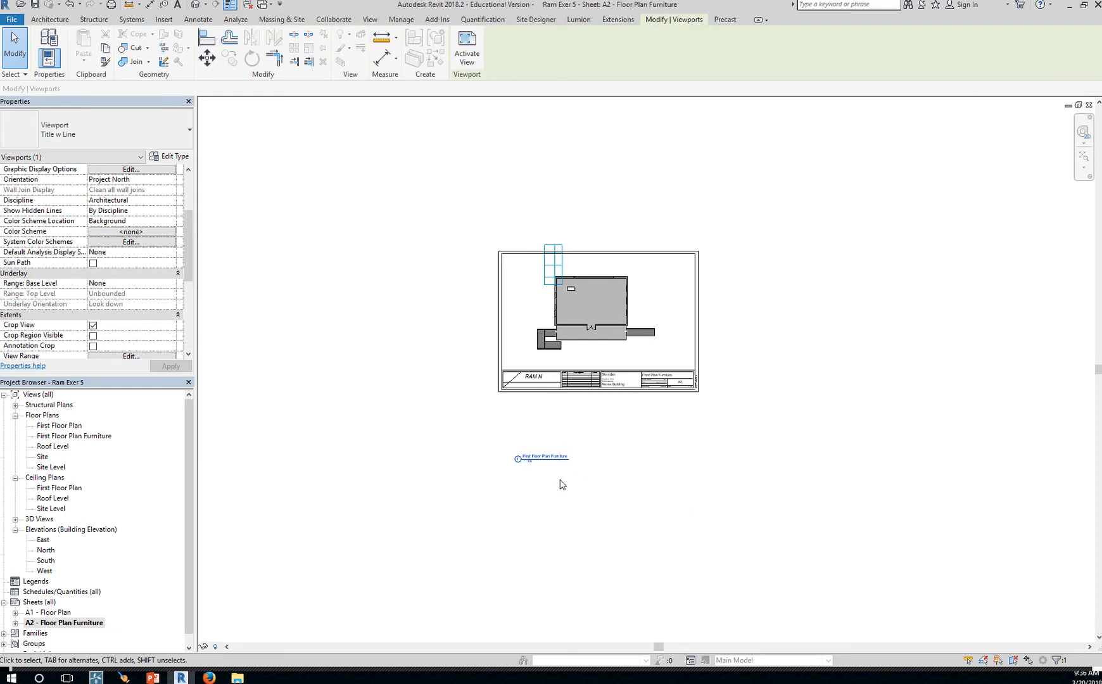
{"action": "left_click_drag", "start_coordinate": [556, 445], "coordinate": [601, 354]}
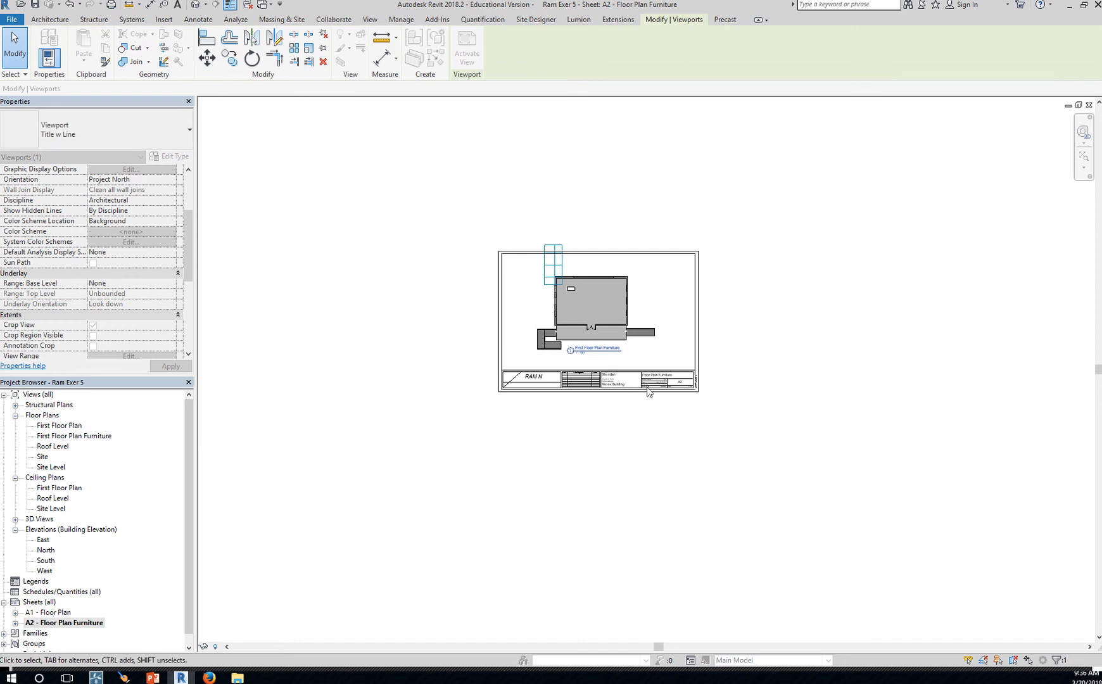
{"action": "scroll", "coordinate": [596, 352], "scroll_direction": "up", "scroll_amount": 5}
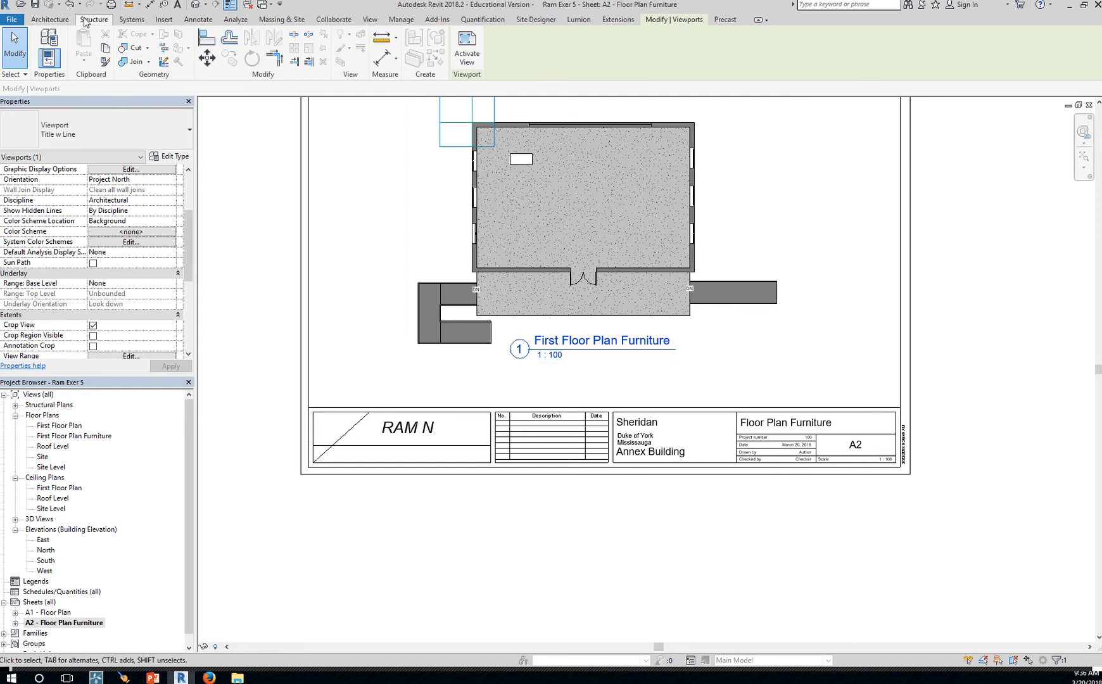
Step: Create a new guide grid named Title on sheet A2
{"action": "left_click", "coordinate": [378, 24]}
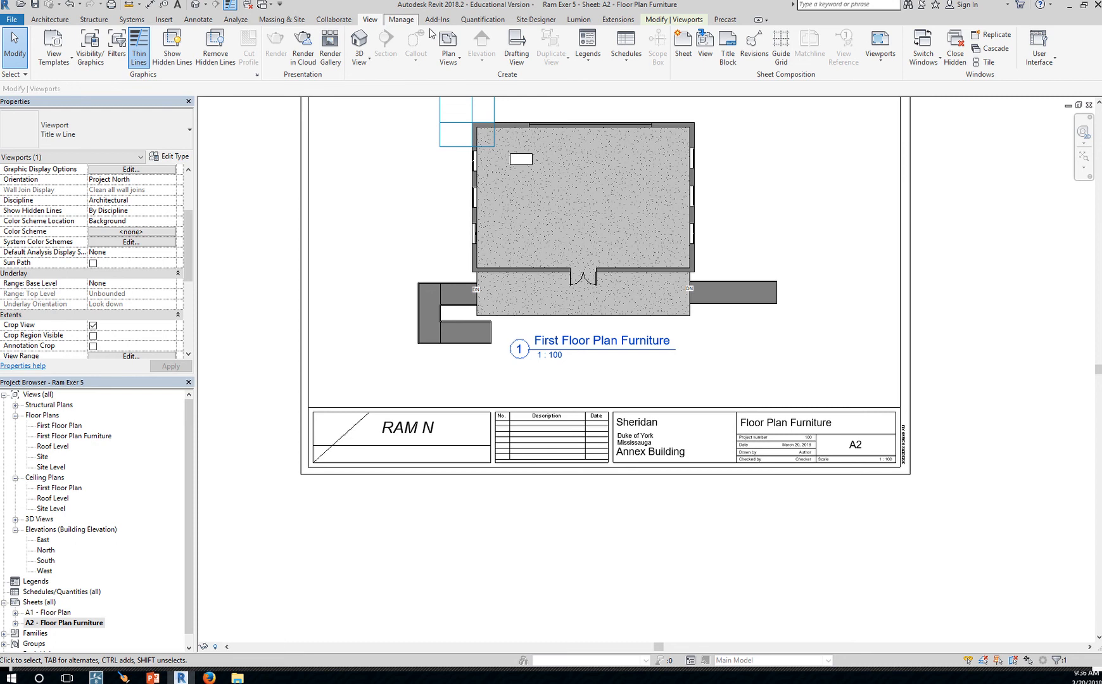
{"action": "left_click", "coordinate": [787, 54]}
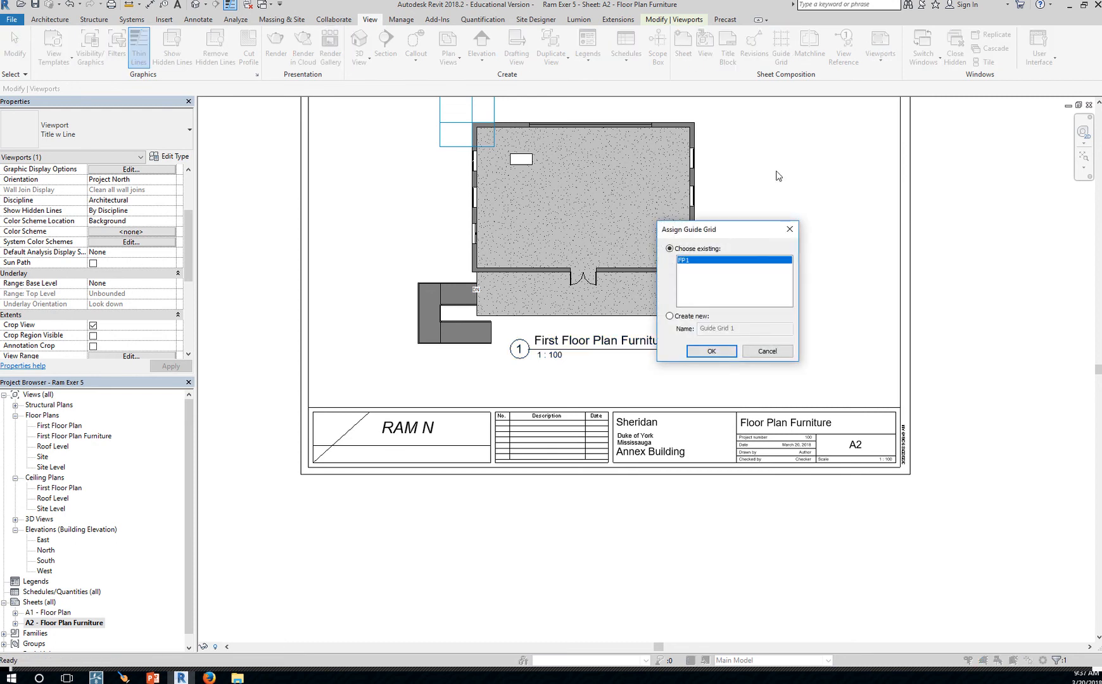
{"action": "left_click", "coordinate": [670, 316]}
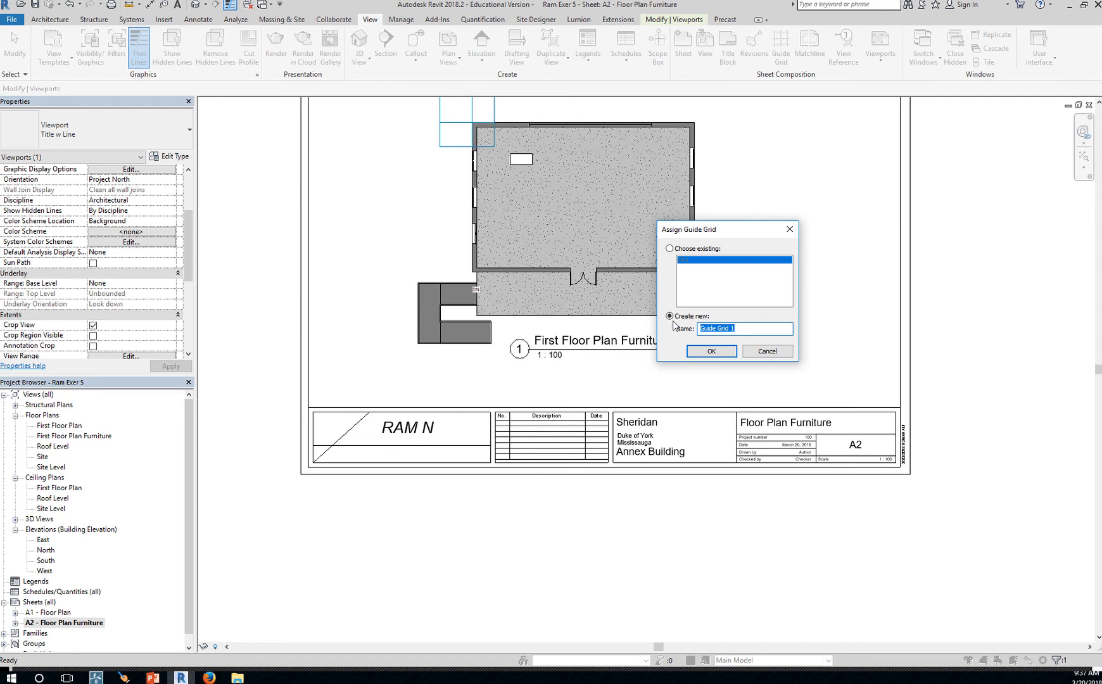
{"action": "type", "text": "Title"}
{"action": "left_click", "coordinate": [710, 350]}
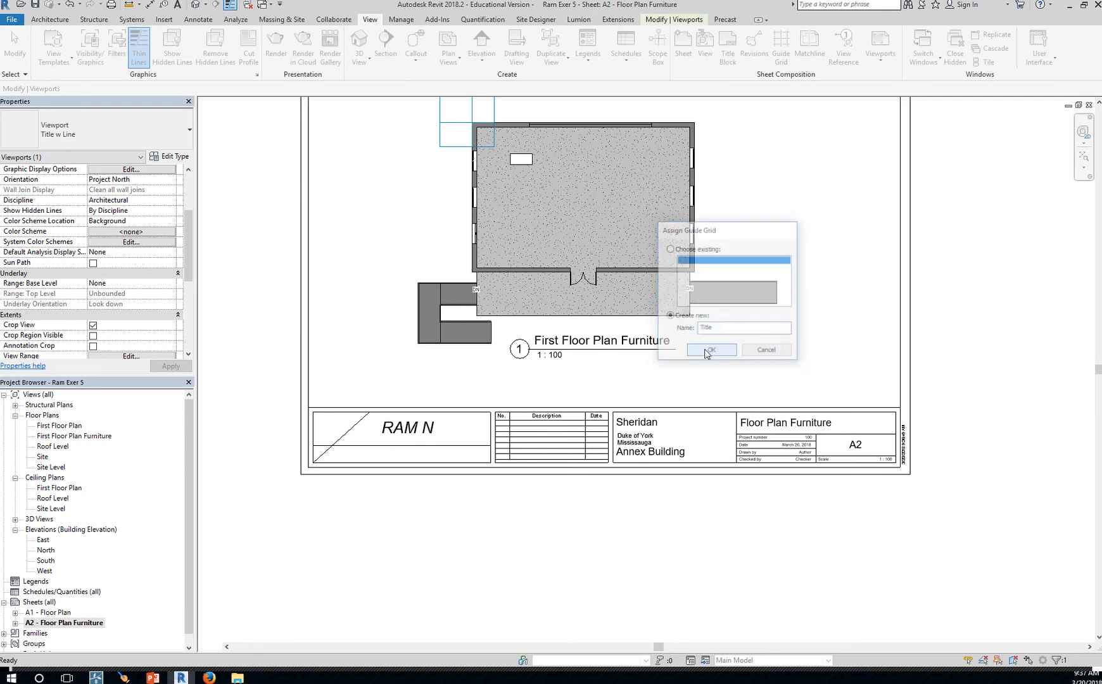
Step: Shrink the Title guide grid to a small area around the view title's number circle, with an interior intersection near the title line's start
{"action": "scroll", "coordinate": [886, 561], "scroll_direction": "down", "scroll_amount": 1}
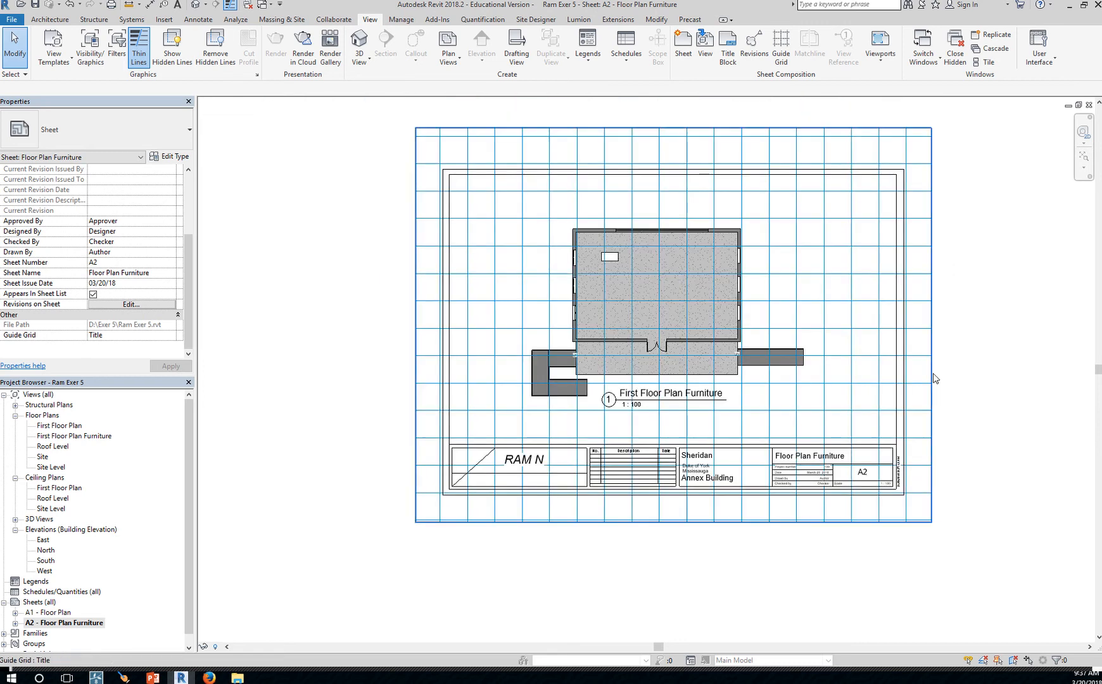
{"action": "left_click", "coordinate": [932, 373]}
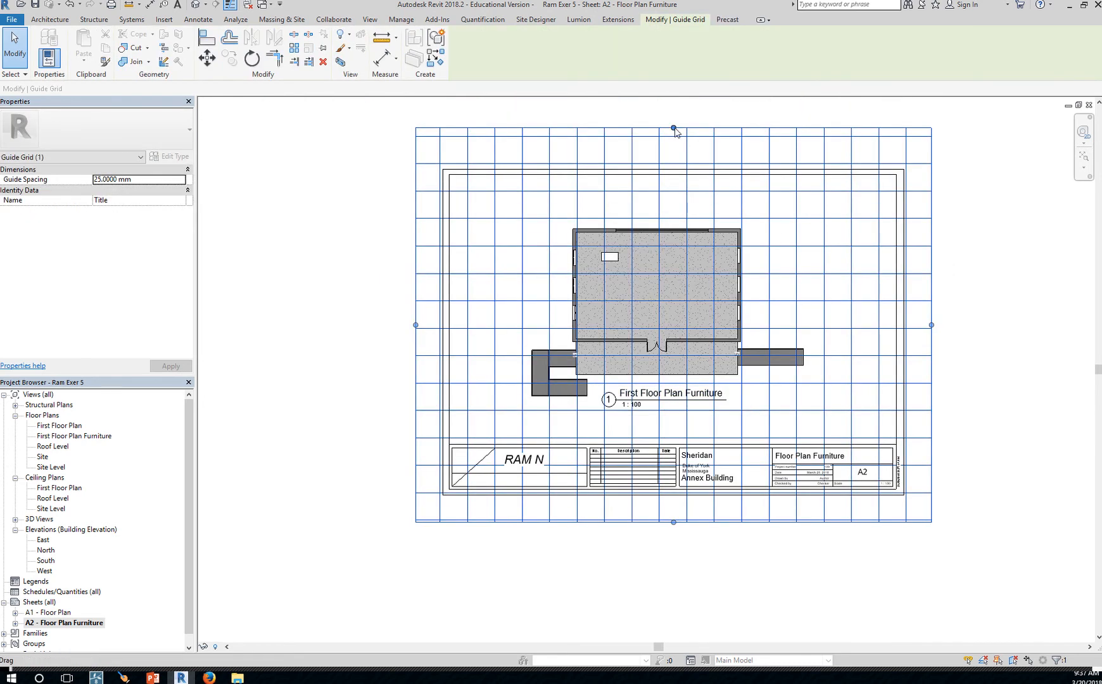
{"action": "left_click_drag", "start_coordinate": [680, 371], "coordinate": [674, 378]}
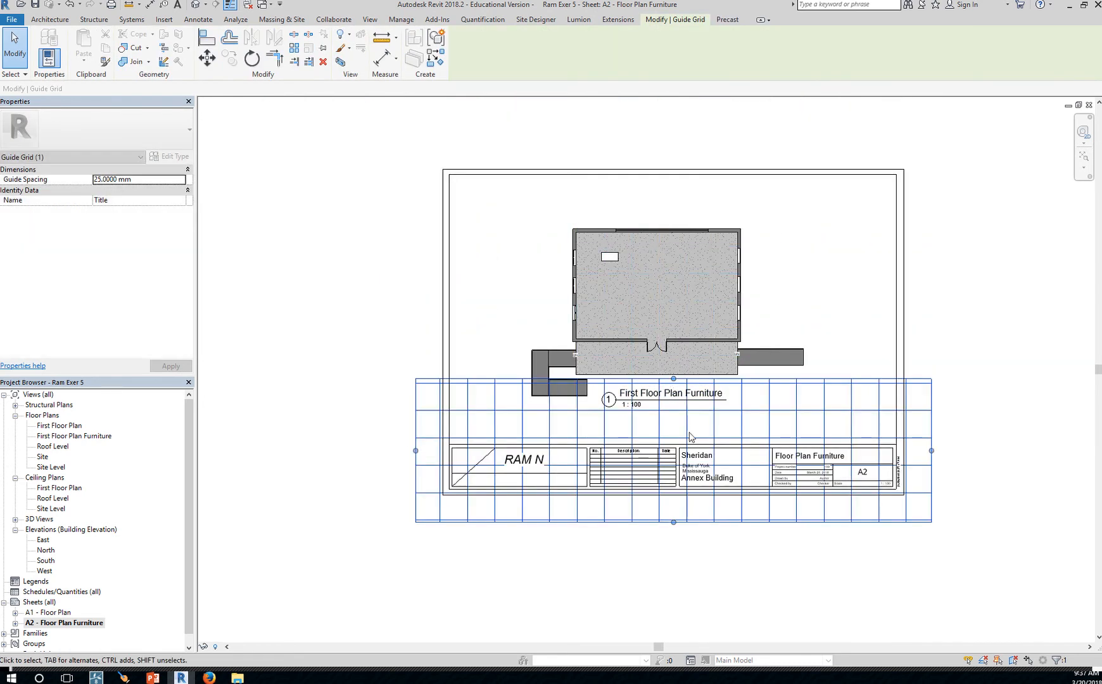
{"action": "left_click_drag", "start_coordinate": [415, 450], "coordinate": [594, 428]}
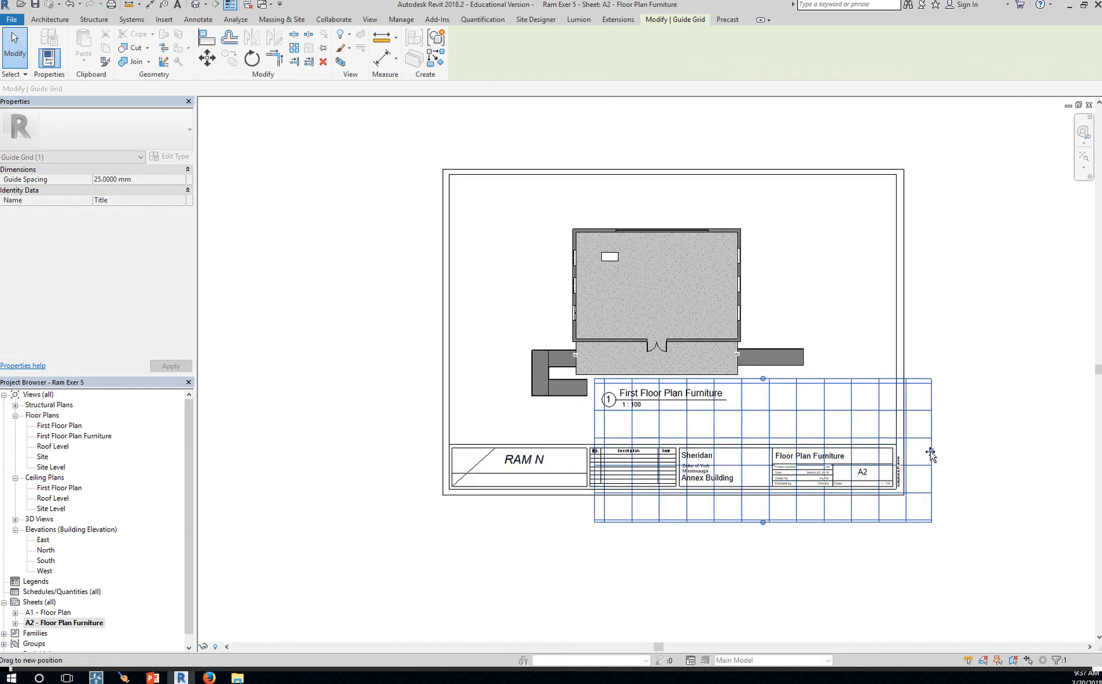
{"action": "left_click_drag", "start_coordinate": [666, 441], "coordinate": [630, 439]}
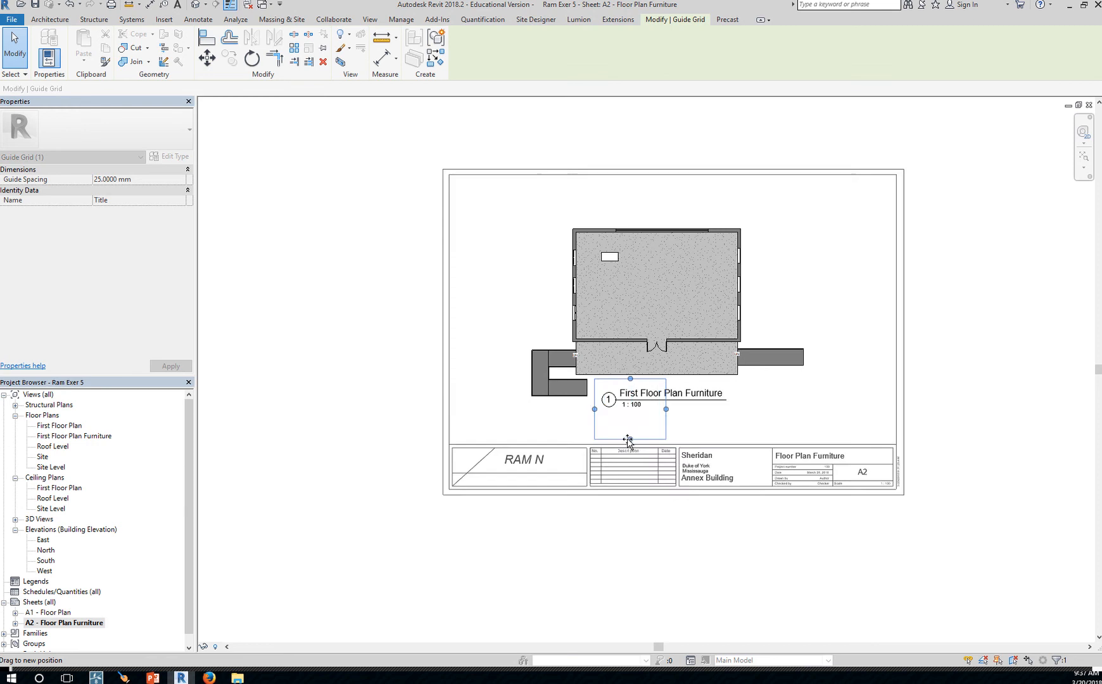
{"action": "scroll", "coordinate": [656, 431], "scroll_direction": "up", "scroll_amount": 4}
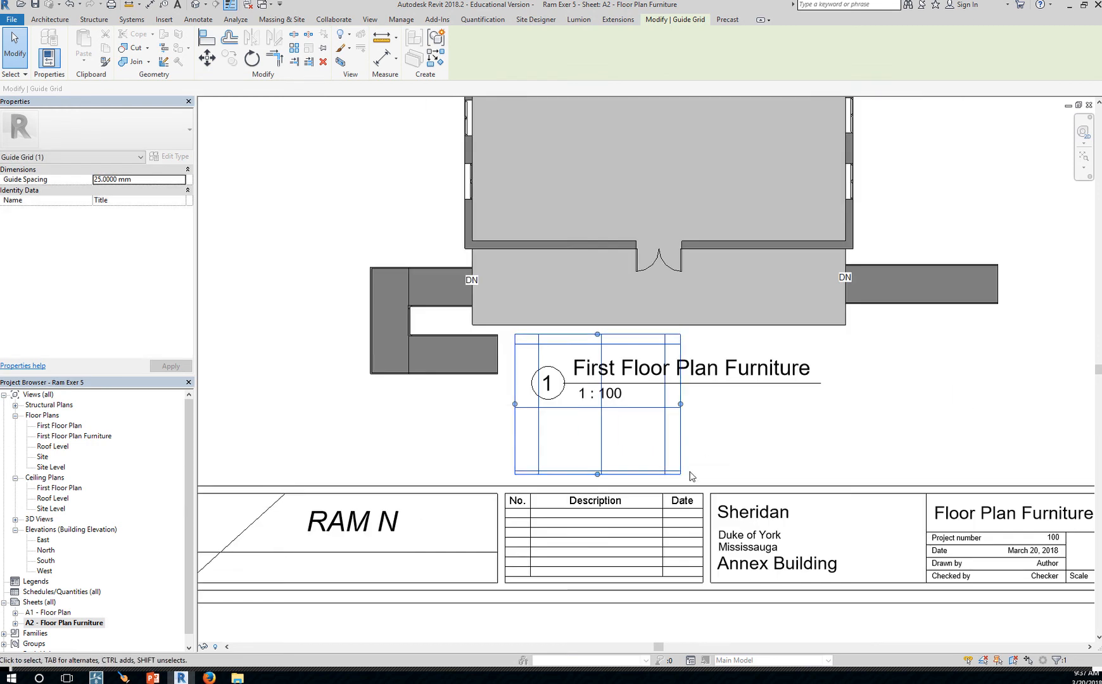
{"action": "left_click_drag", "start_coordinate": [674, 454], "coordinate": [651, 434]}
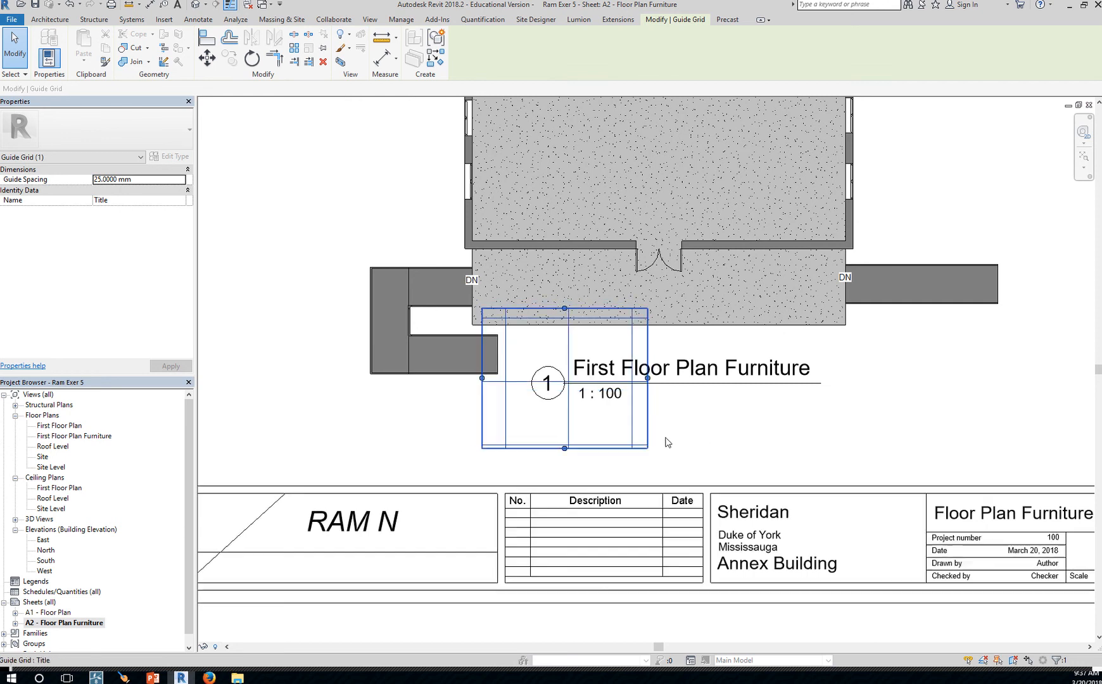
Step: Align the First Floor Plan Furniture title on sheet A2 so its circle and line meet at the Title grid's central intersection
{"action": "scroll", "coordinate": [713, 435], "scroll_direction": "up", "scroll_amount": 2}
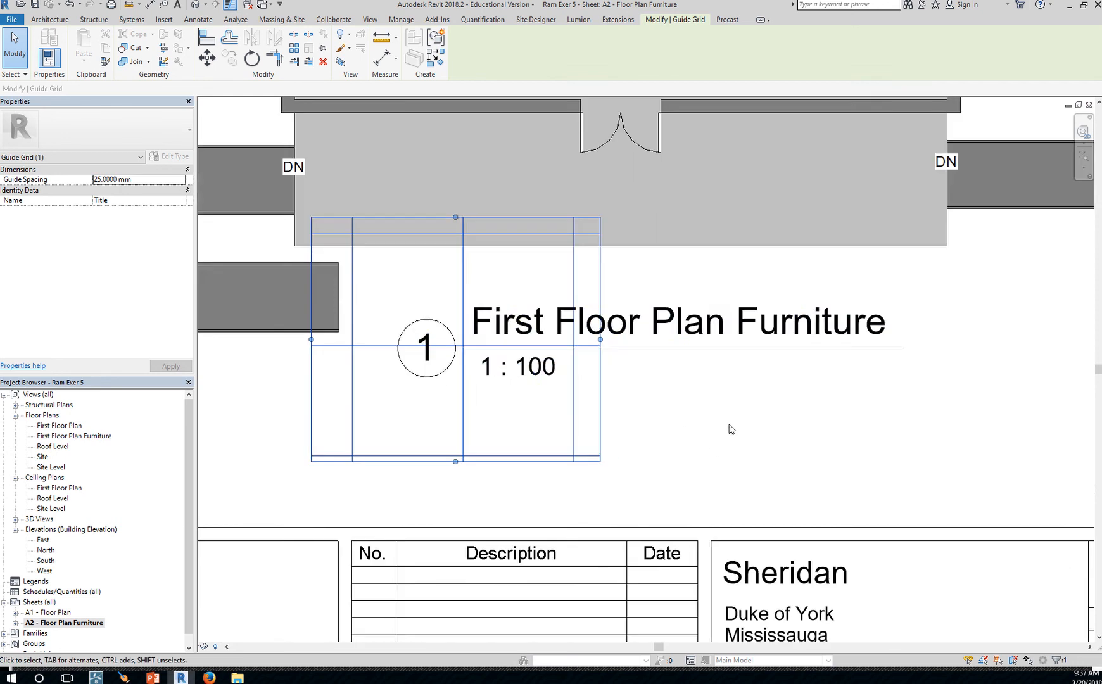
{"action": "left_click", "coordinate": [730, 353]}
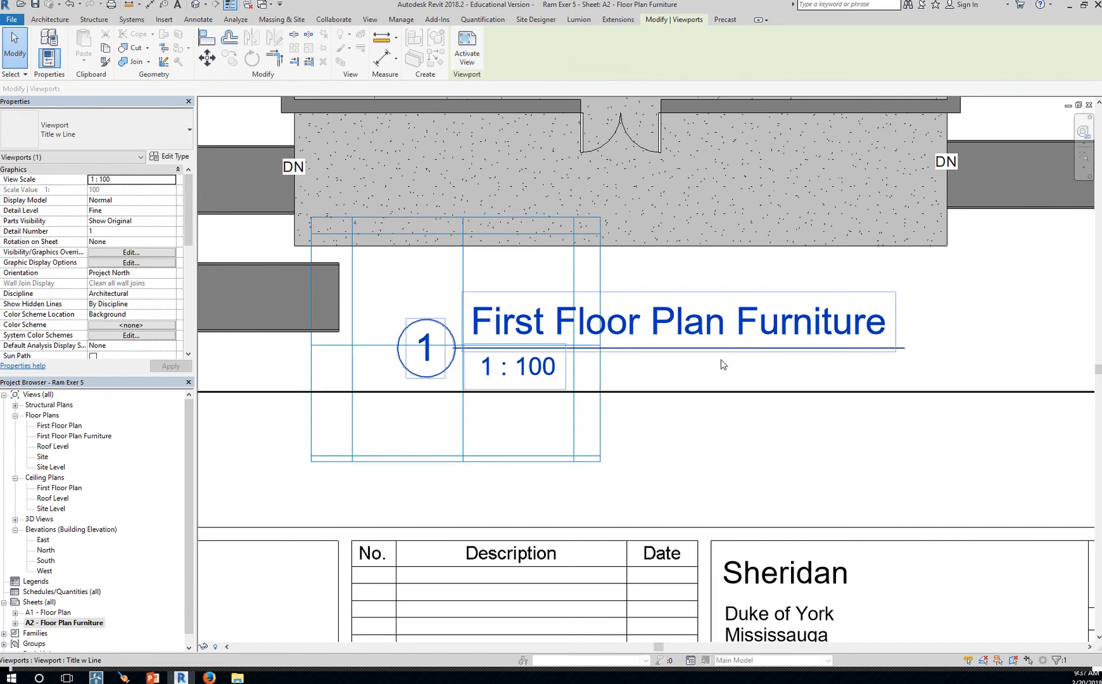
{"action": "scroll", "coordinate": [472, 359], "scroll_direction": "up", "scroll_amount": 3}
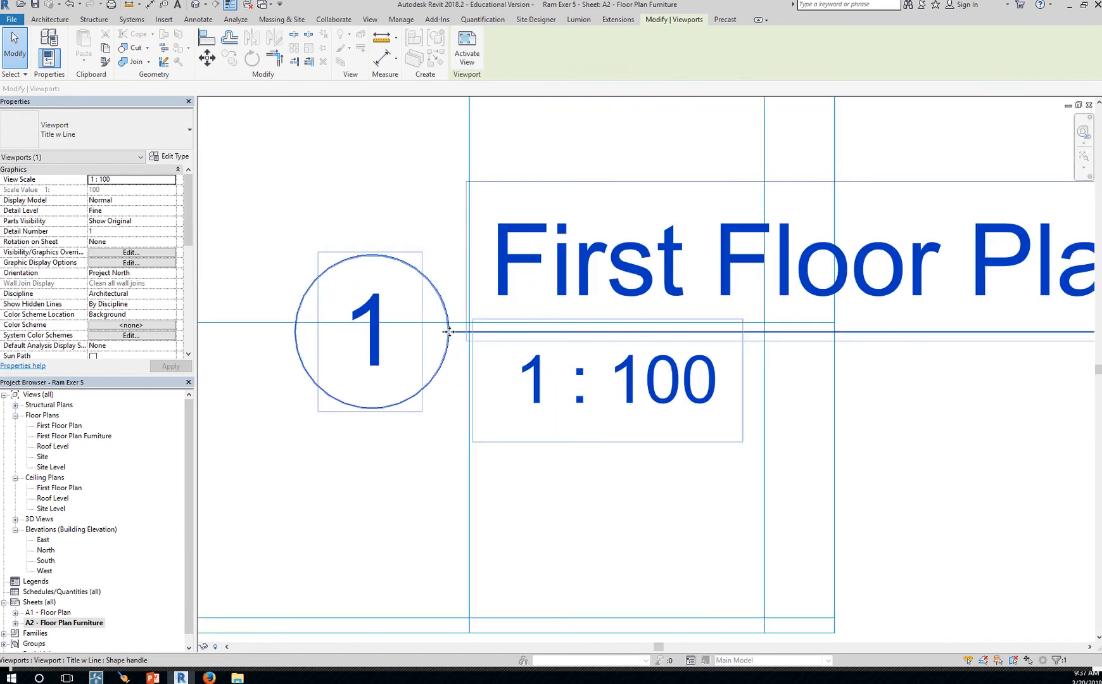
{"action": "left_click_drag", "start_coordinate": [455, 333], "coordinate": [471, 323]}
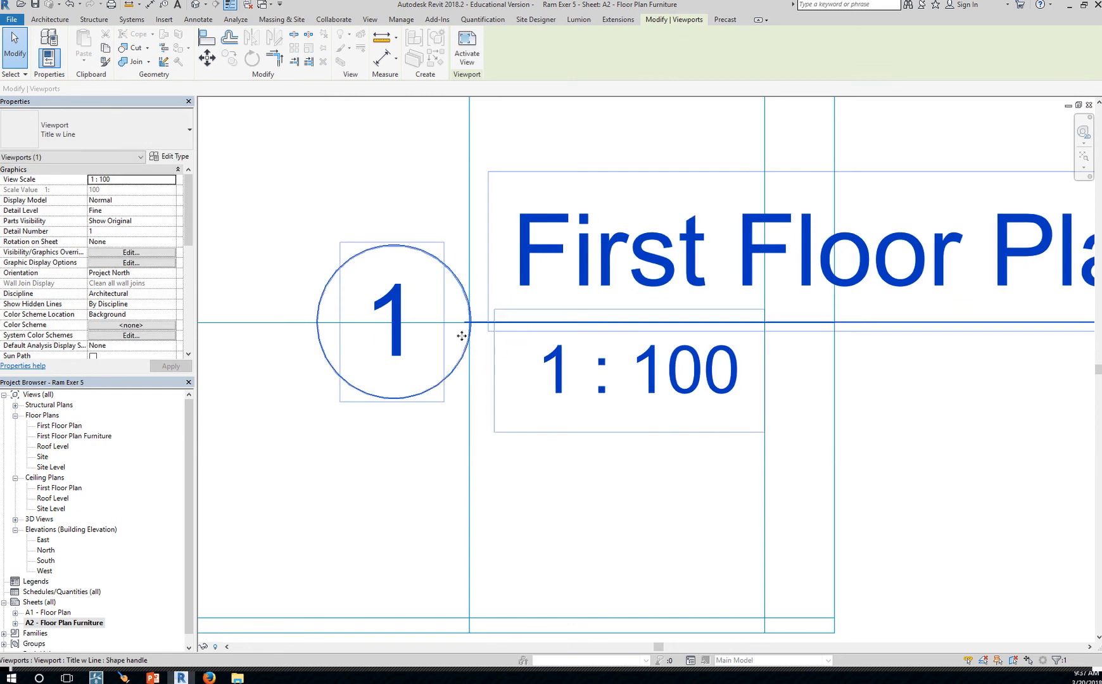
{"action": "scroll", "coordinate": [507, 411], "scroll_direction": "down", "scroll_amount": 5}
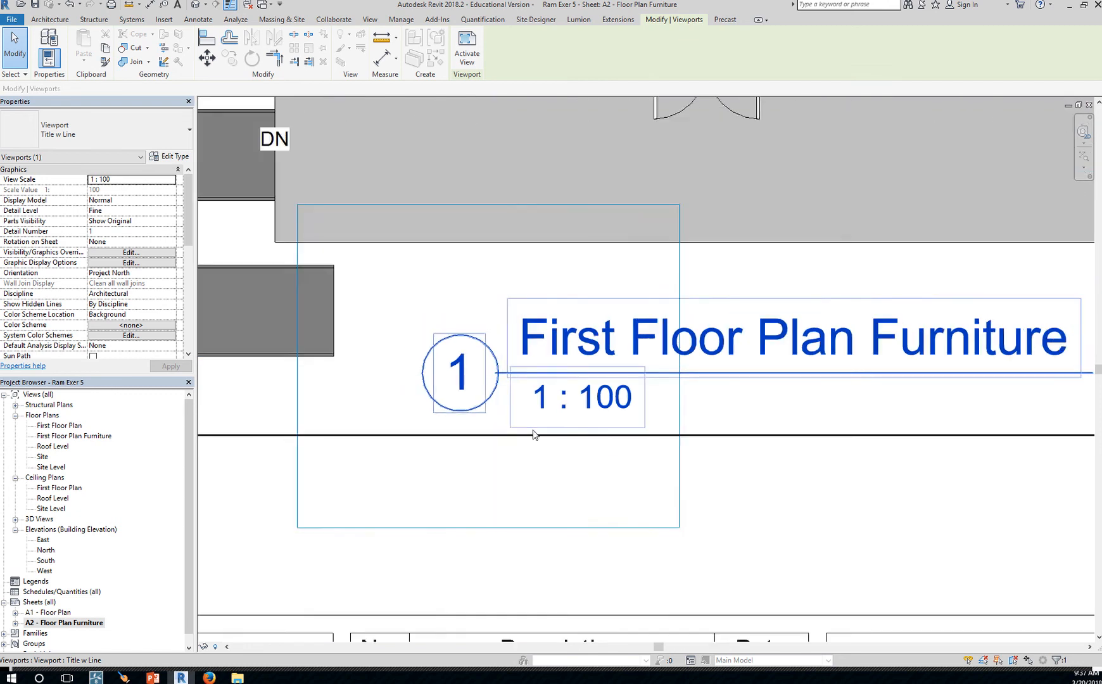
{"action": "scroll", "coordinate": [560, 450], "scroll_direction": "down", "scroll_amount": 5}
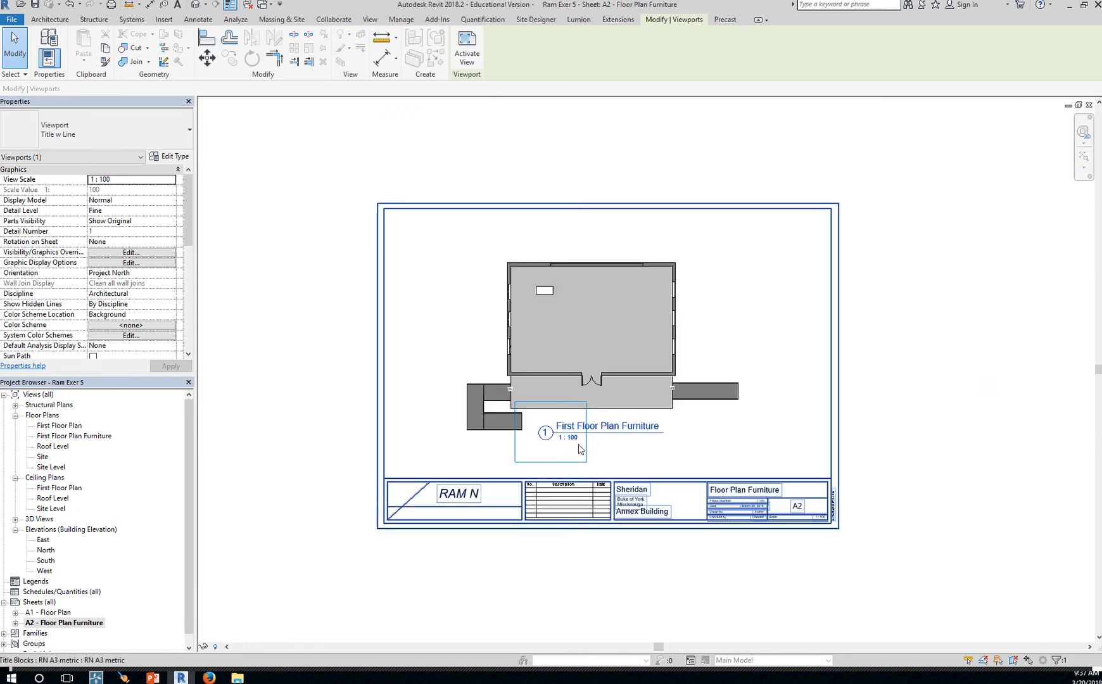
{"action": "left_click", "coordinate": [656, 569]}
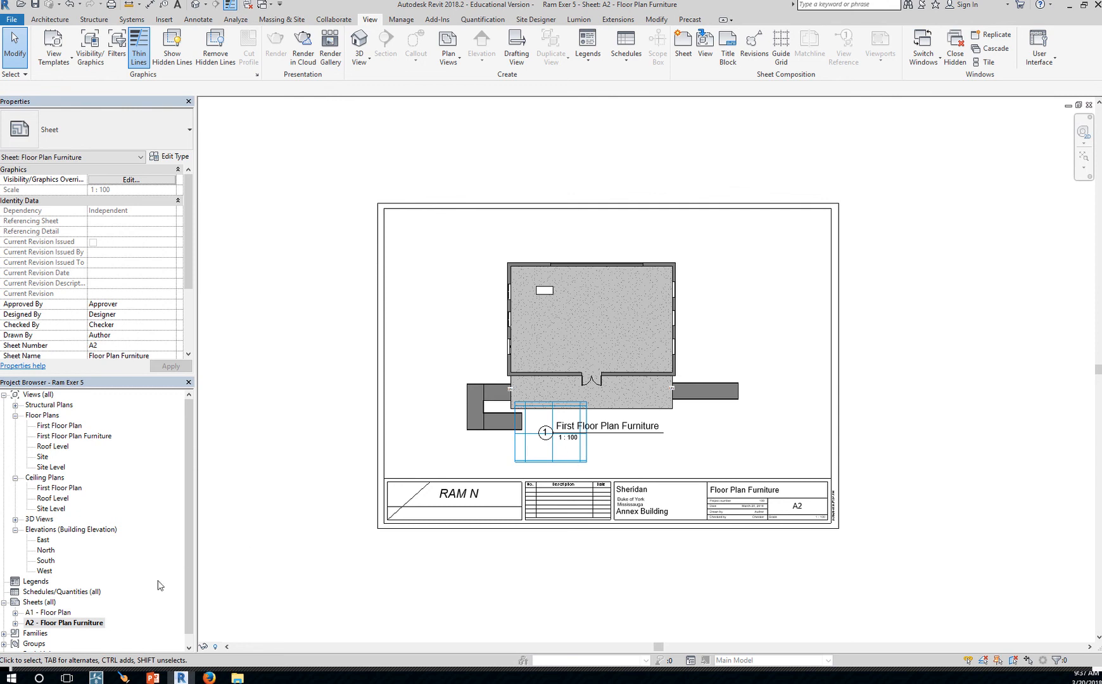
Step: Open sheet A1 - Floor Plan and assign it the existing guide grid Title
{"action": "left_click", "coordinate": [57, 612]}
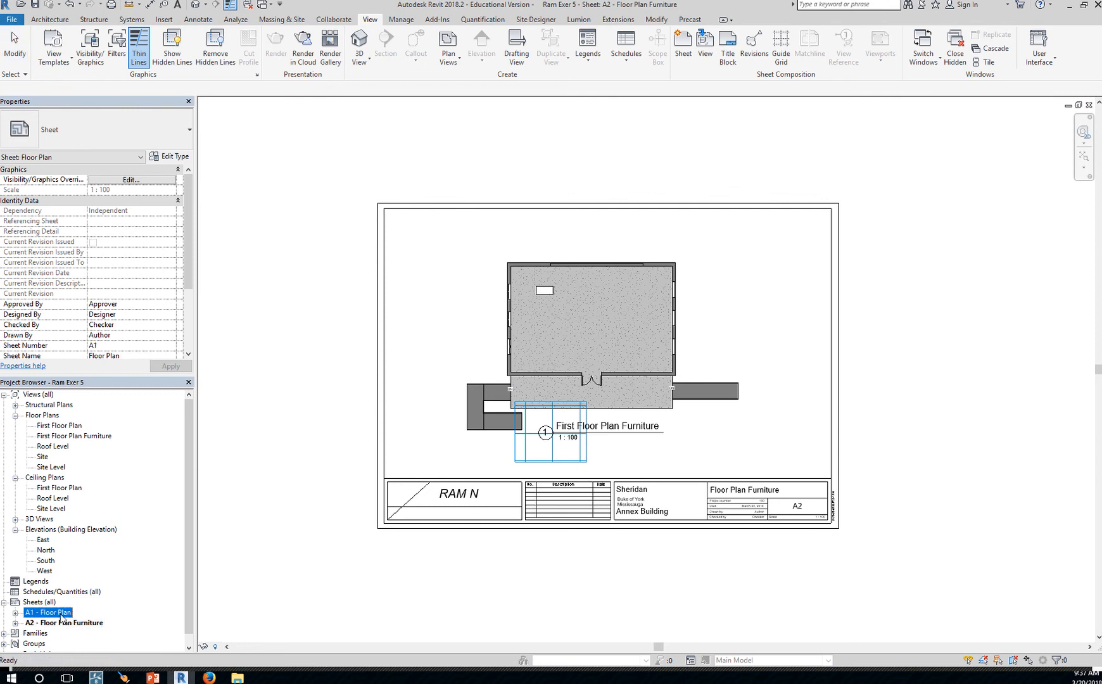
{"action": "double_click", "coordinate": [65, 613]}
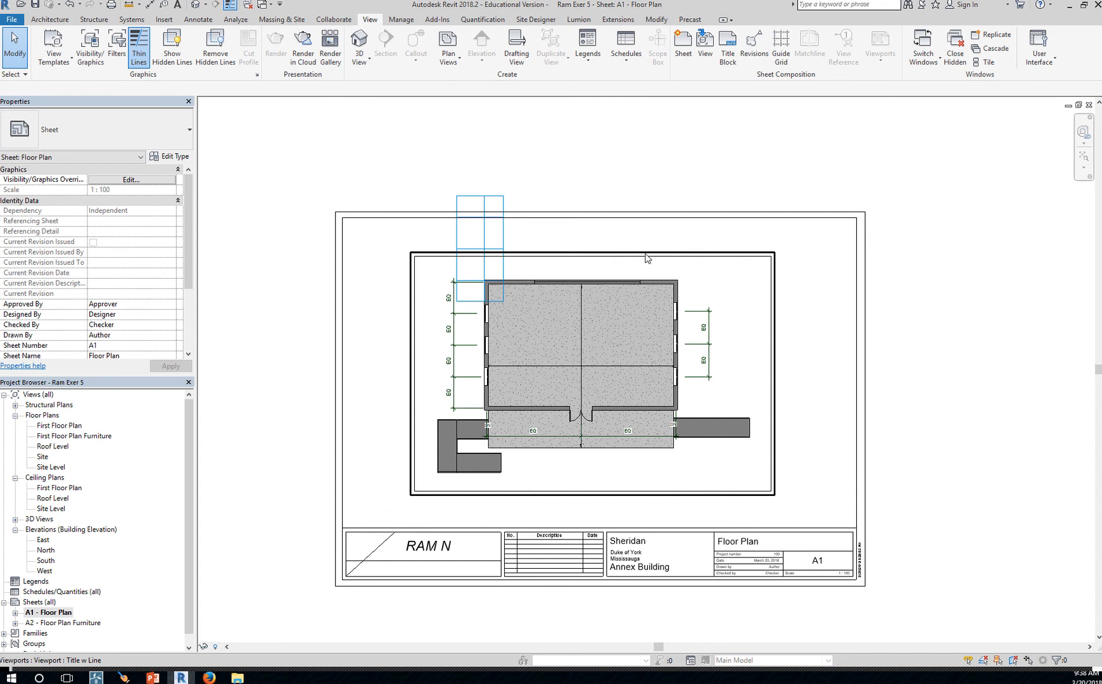
{"action": "left_click", "coordinate": [780, 48]}
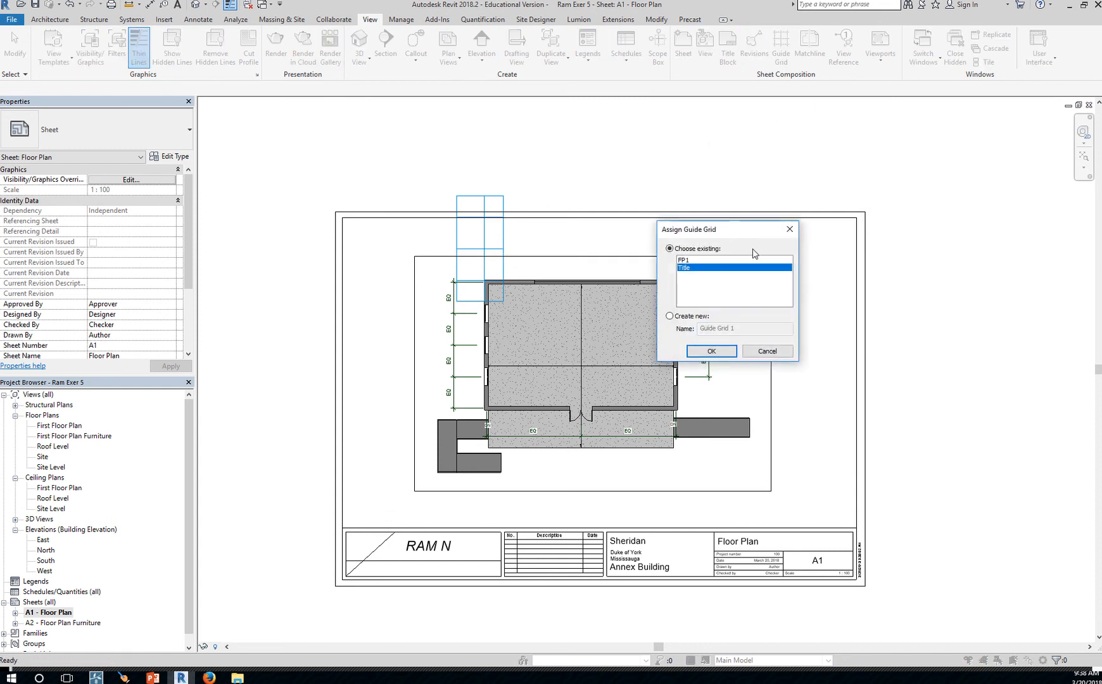
{"action": "left_click", "coordinate": [712, 351]}
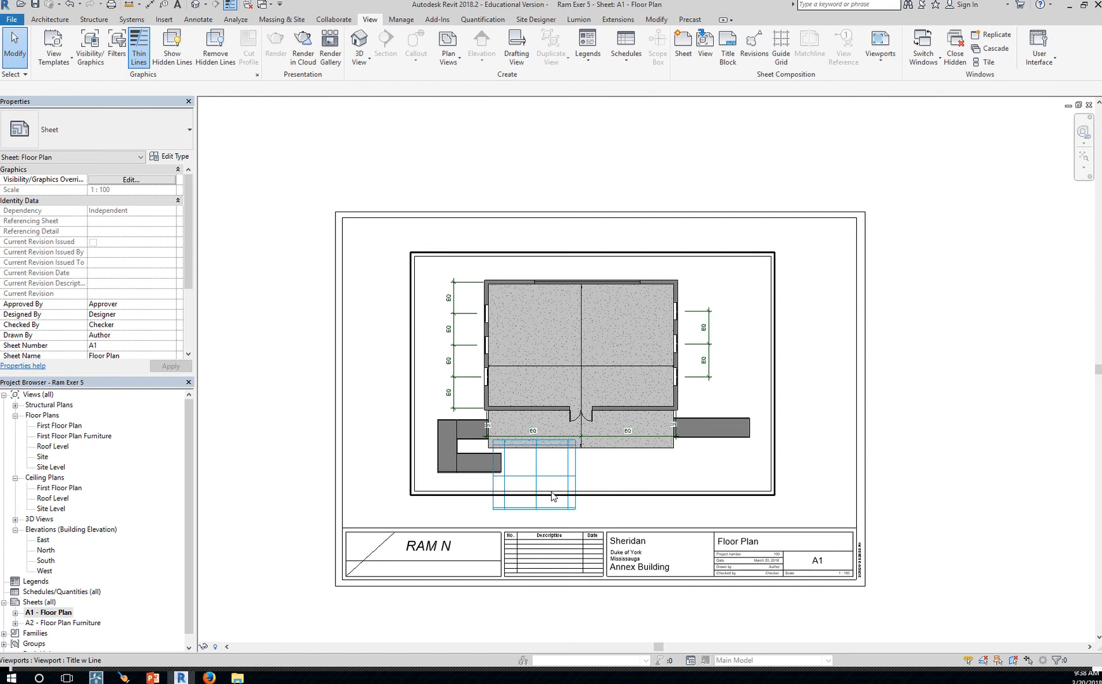
Step: Shorten the title line below sheet A1 so it ends just past the First Floor Plan text
{"action": "scroll", "coordinate": [557, 489], "scroll_direction": "down", "scroll_amount": 4}
{"action": "middle_click_drag", "start_coordinate": [573, 493], "coordinate": [594, 313]}
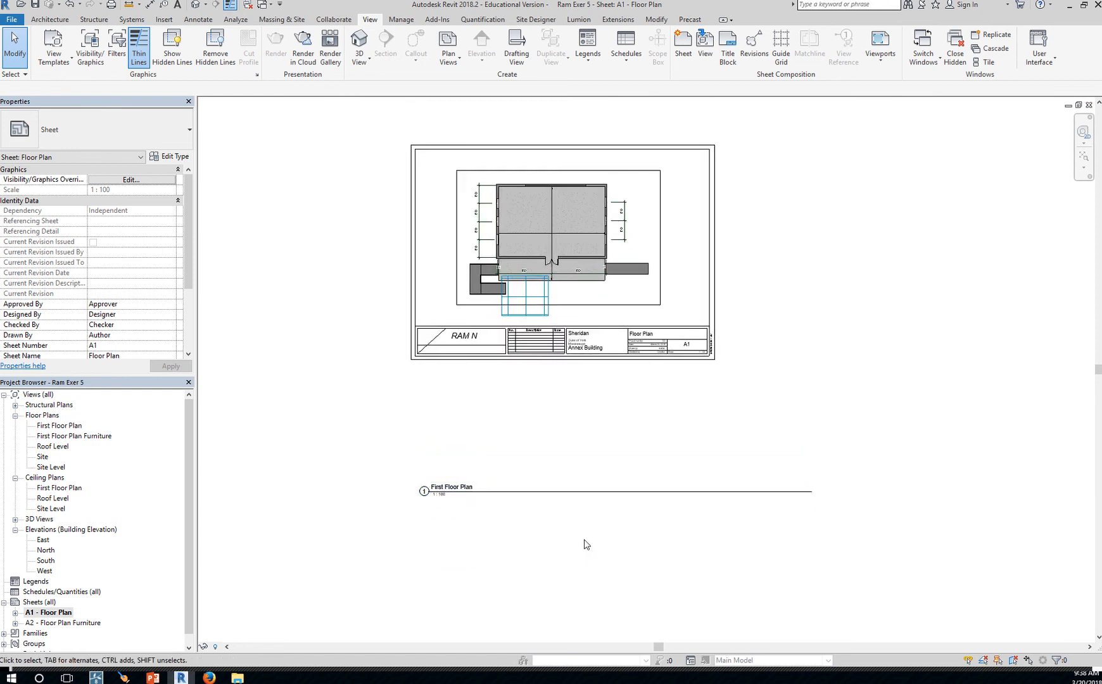
{"action": "left_click", "coordinate": [590, 492]}
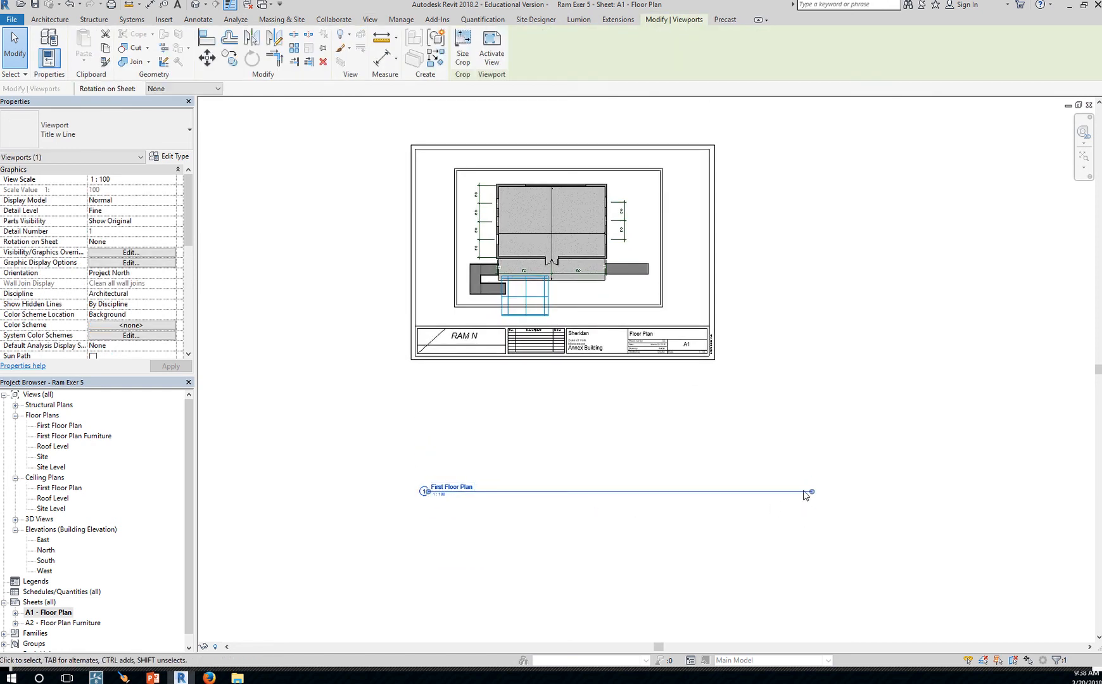
{"action": "left_click_drag", "start_coordinate": [812, 491], "coordinate": [476, 503]}
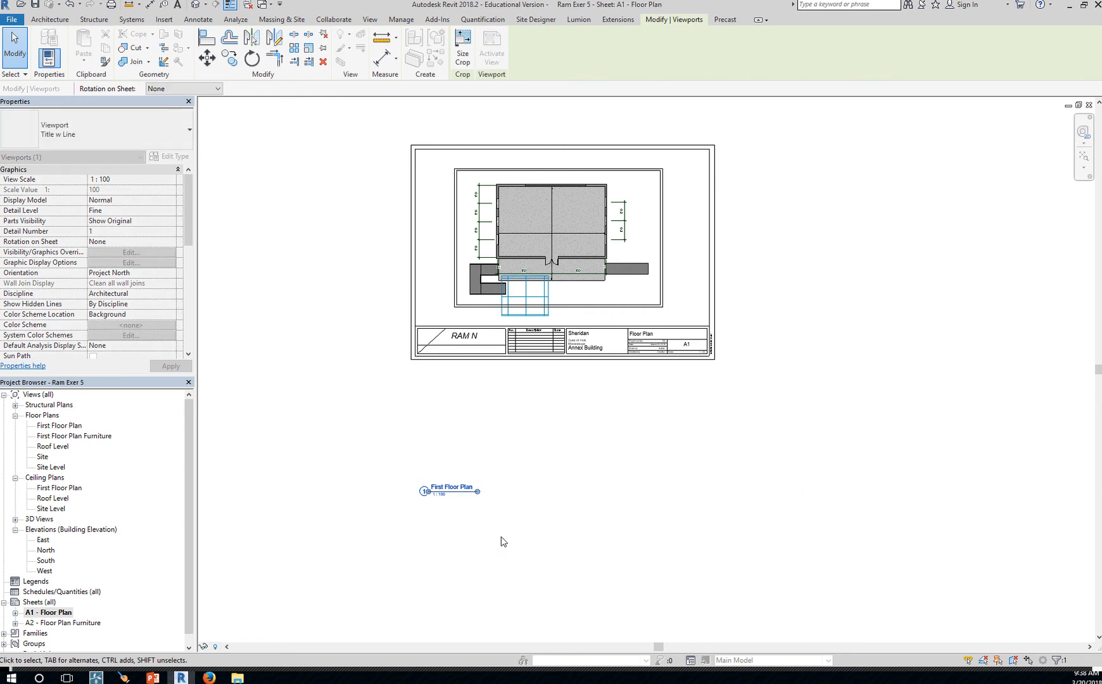
{"action": "left_click", "coordinate": [837, 536]}
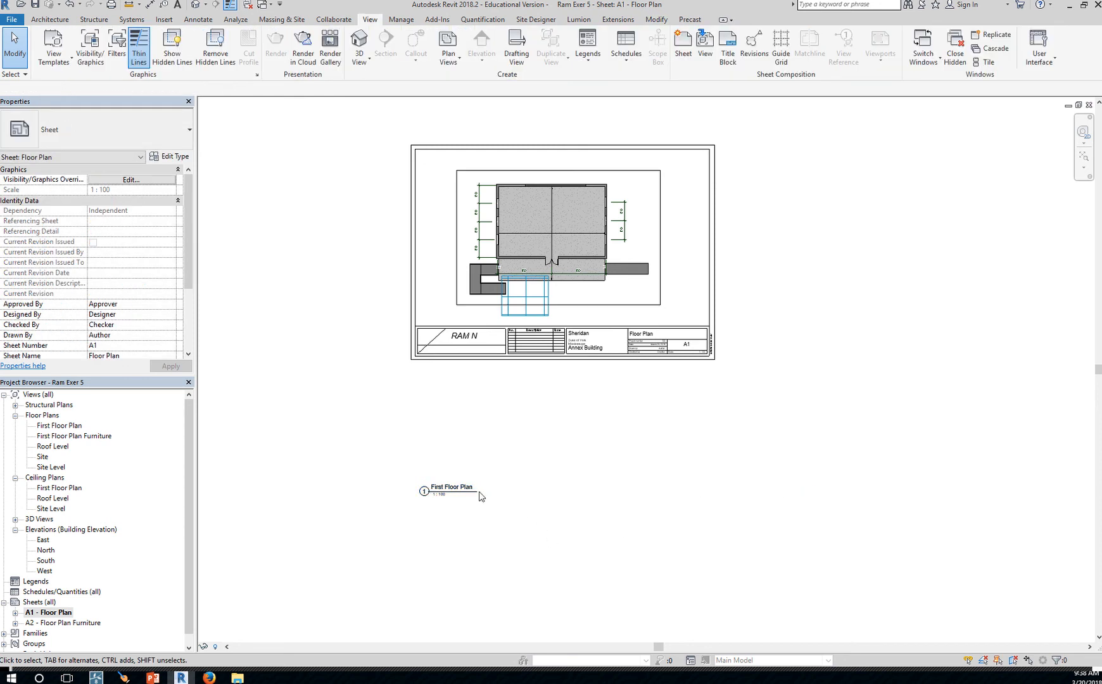
Step: Move the First Floor Plan title onto sheet A1, aligning the junction of its circle and line with the Title grid's central intersection
{"action": "left_click", "coordinate": [457, 493]}
{"action": "left_click_drag", "start_coordinate": [457, 492], "coordinate": [554, 298]}
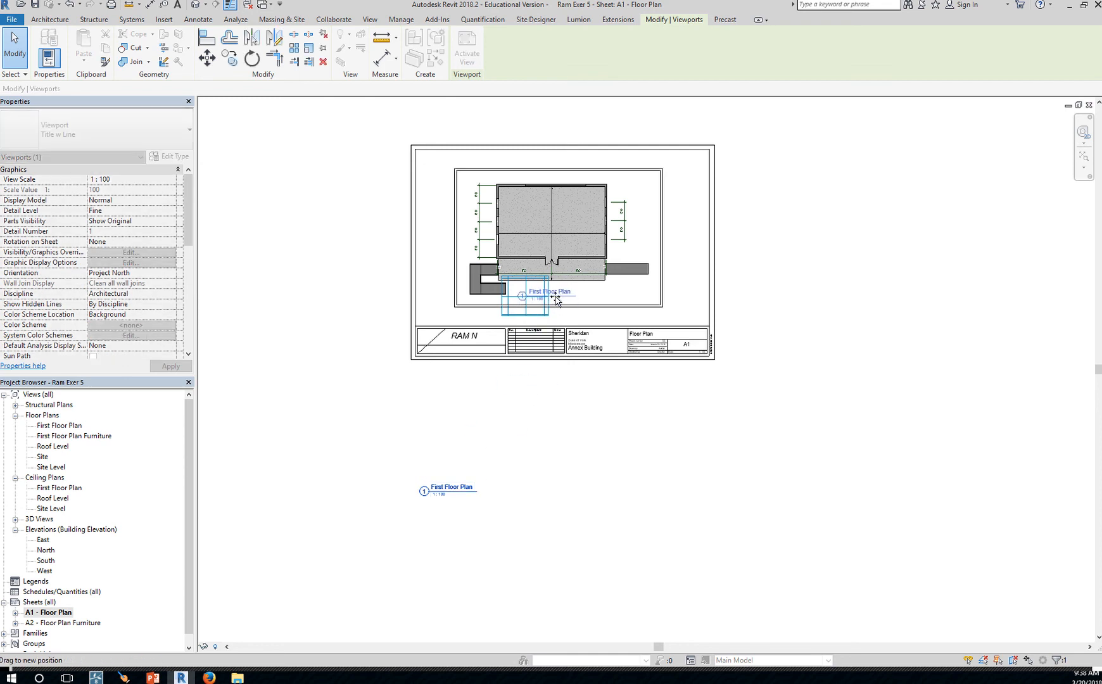
{"action": "scroll", "coordinate": [533, 298], "scroll_direction": "up", "scroll_amount": 5}
{"action": "scroll", "coordinate": [532, 301], "scroll_direction": "up", "scroll_amount": 2}
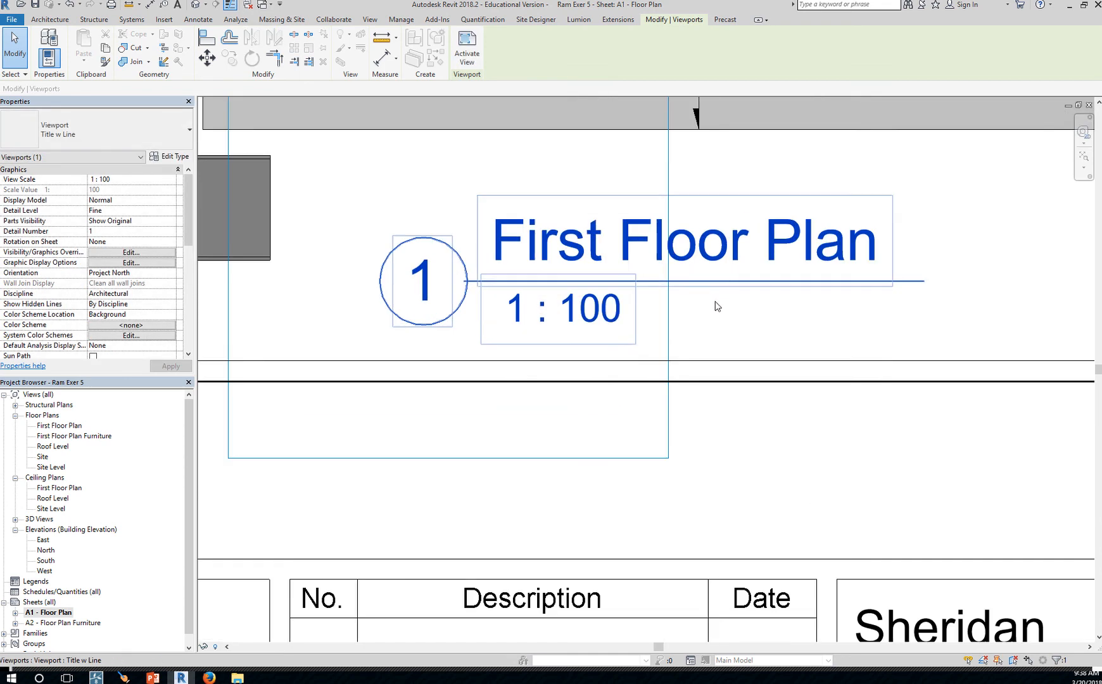
{"action": "left_click_drag", "start_coordinate": [719, 282], "coordinate": [716, 286]}
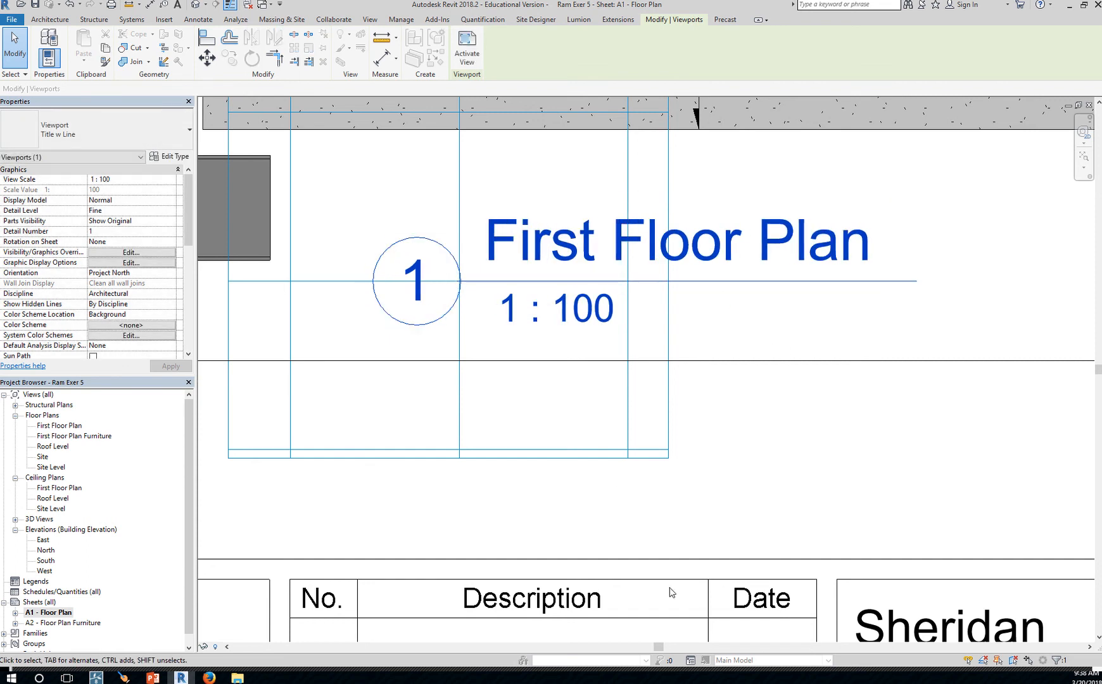
{"action": "scroll", "coordinate": [660, 563], "scroll_direction": "down", "scroll_amount": 4}
{"action": "middle_click_drag", "start_coordinate": [845, 534], "coordinate": [749, 432]}
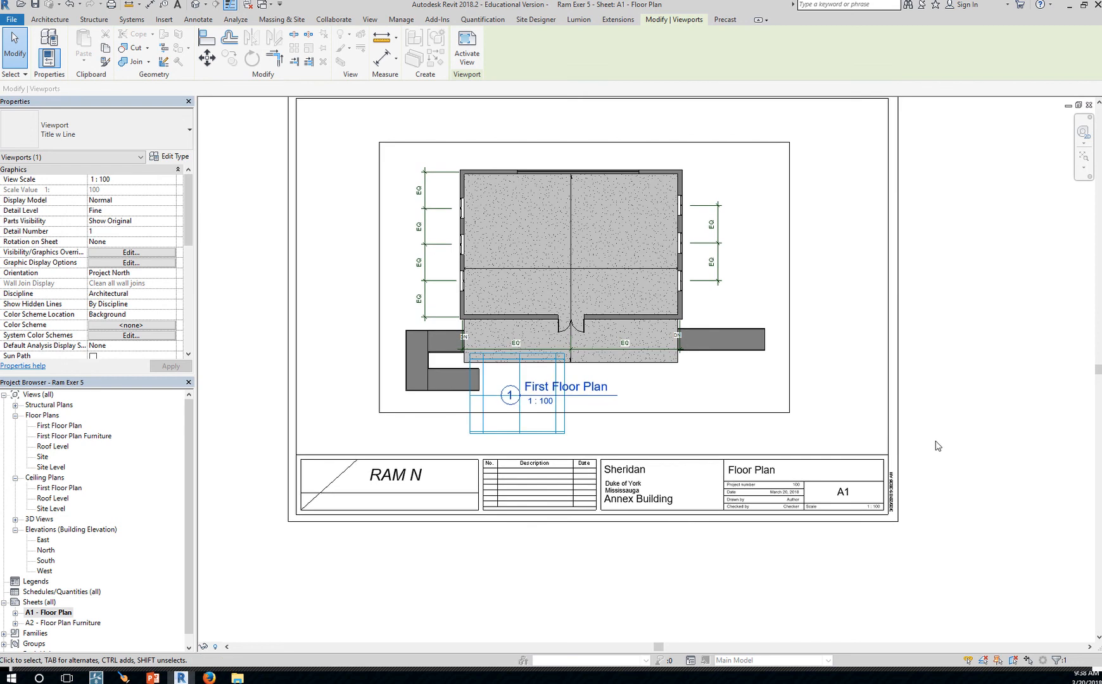
Step: Assign the existing guide grid FP1 to sheet A1 - Floor Plan in place of the Title grid
{"action": "left_click", "coordinate": [938, 446]}
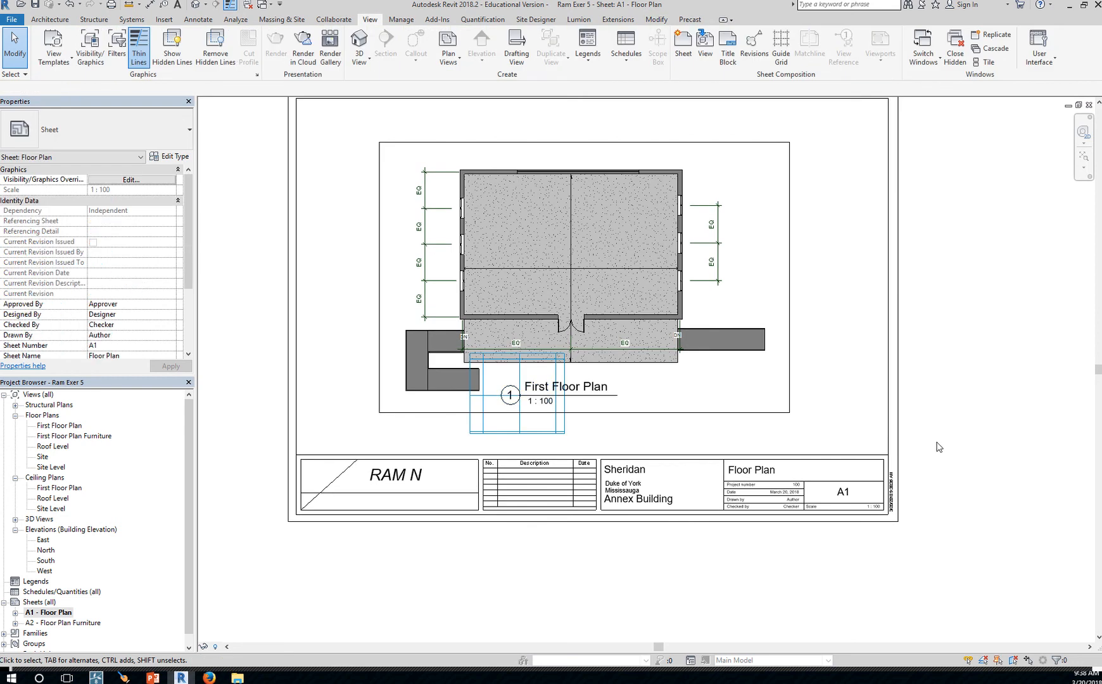
{"action": "scroll", "coordinate": [939, 447], "scroll_direction": "down", "scroll_amount": 2}
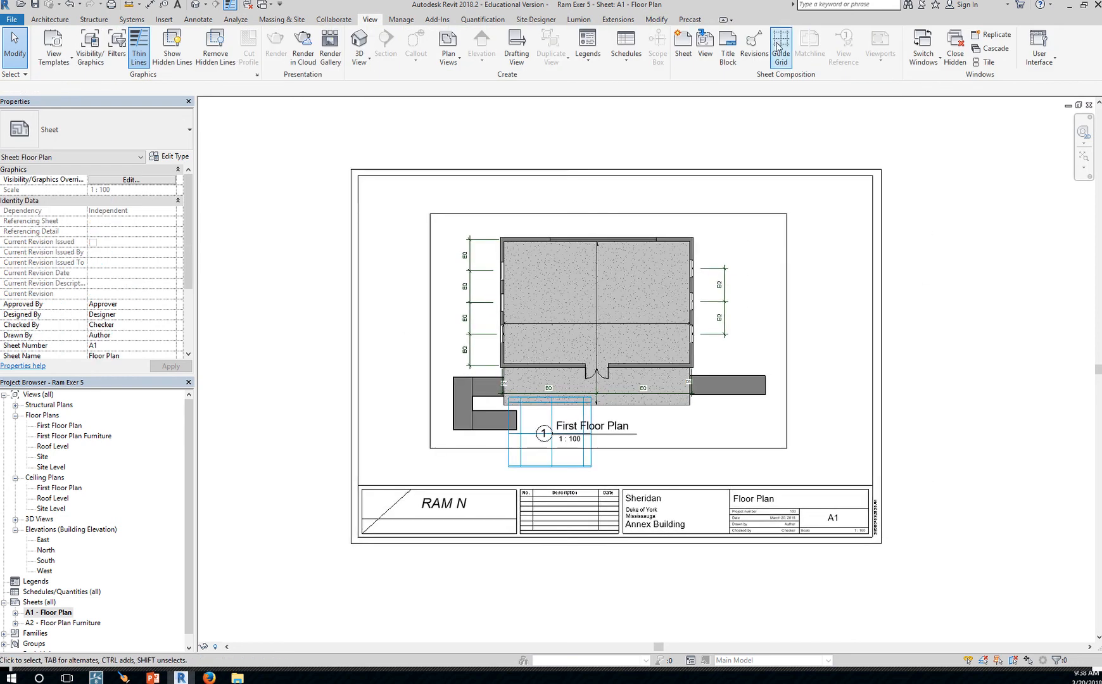
{"action": "left_click", "coordinate": [778, 46]}
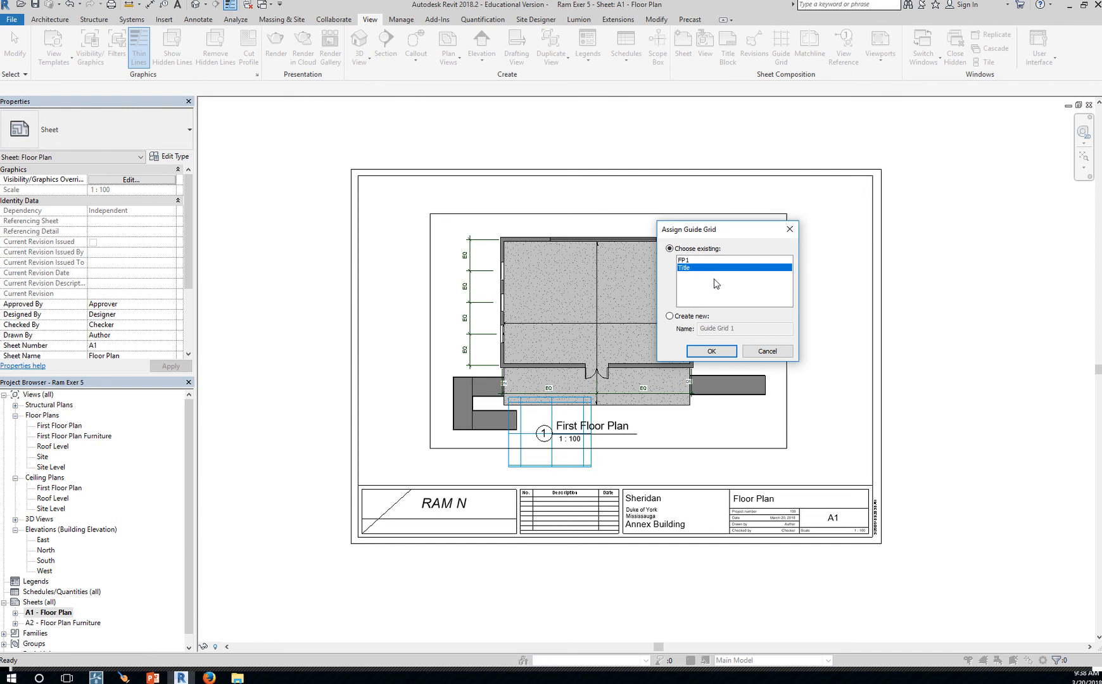
{"action": "left_click", "coordinate": [684, 261]}
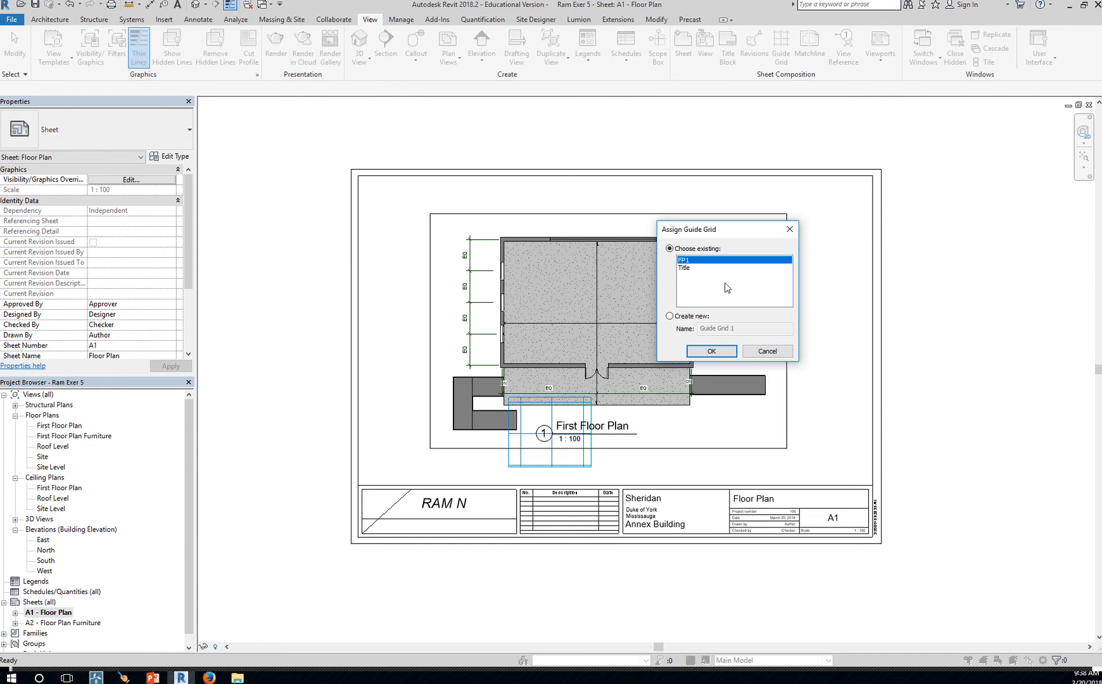
{"action": "left_click", "coordinate": [711, 352]}
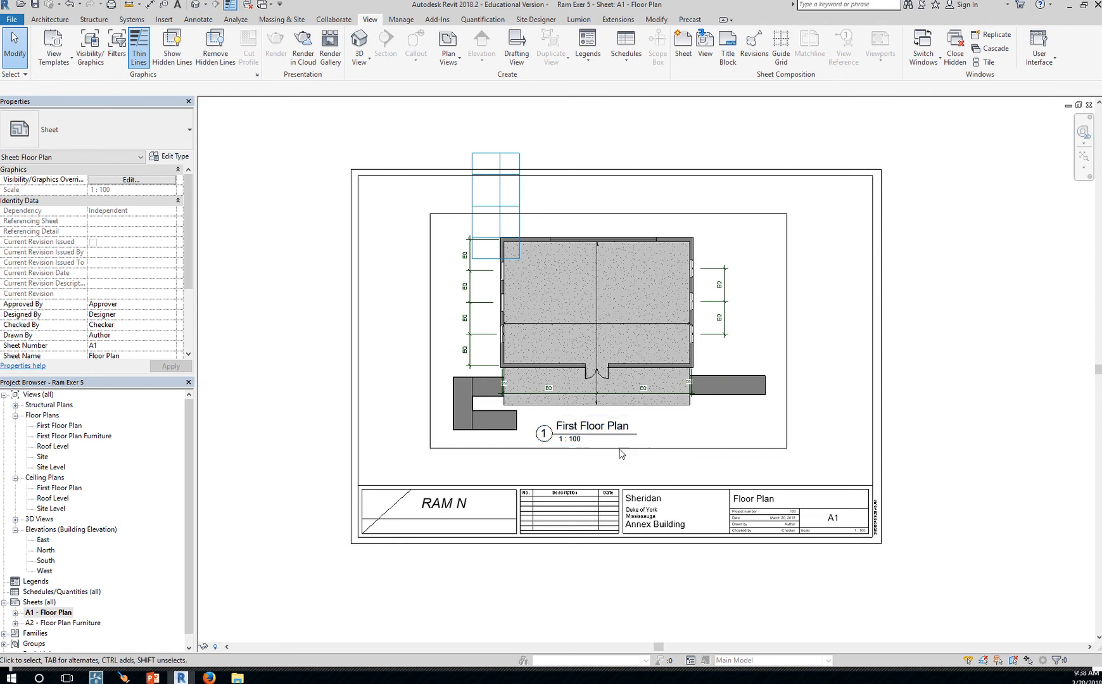
{"action": "scroll", "coordinate": [945, 435], "scroll_direction": "down", "scroll_amount": 2}
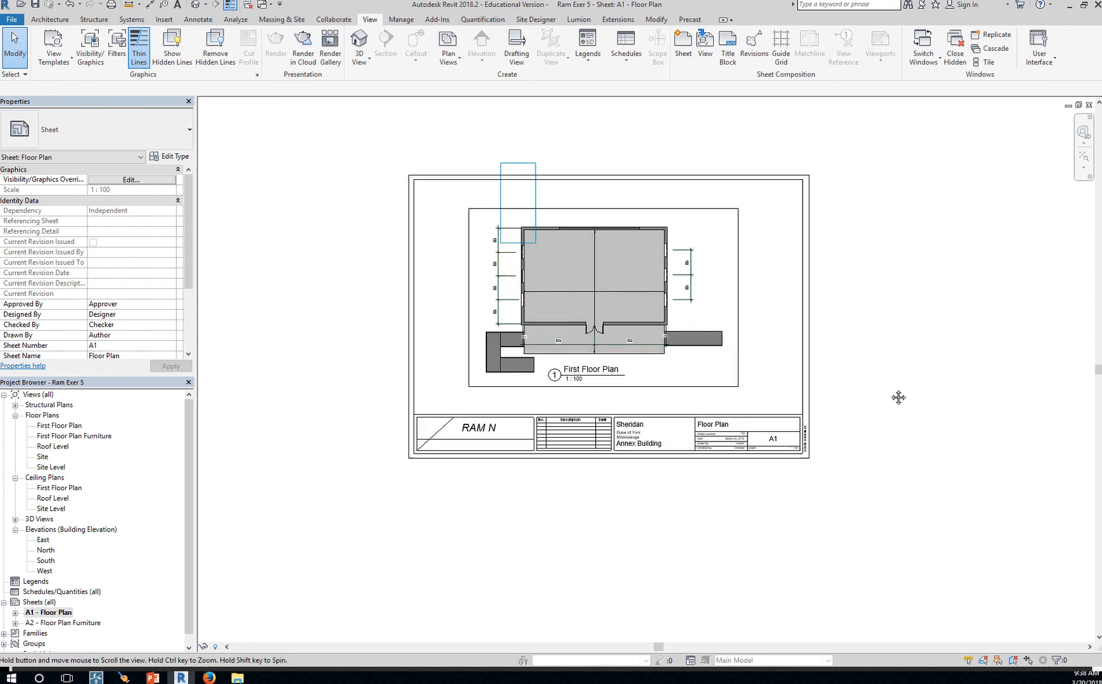
Step: Open sheet A2 - Floor Plan Furniture to compare its plan and title placement with sheet A1
{"action": "double_click", "coordinate": [68, 622]}
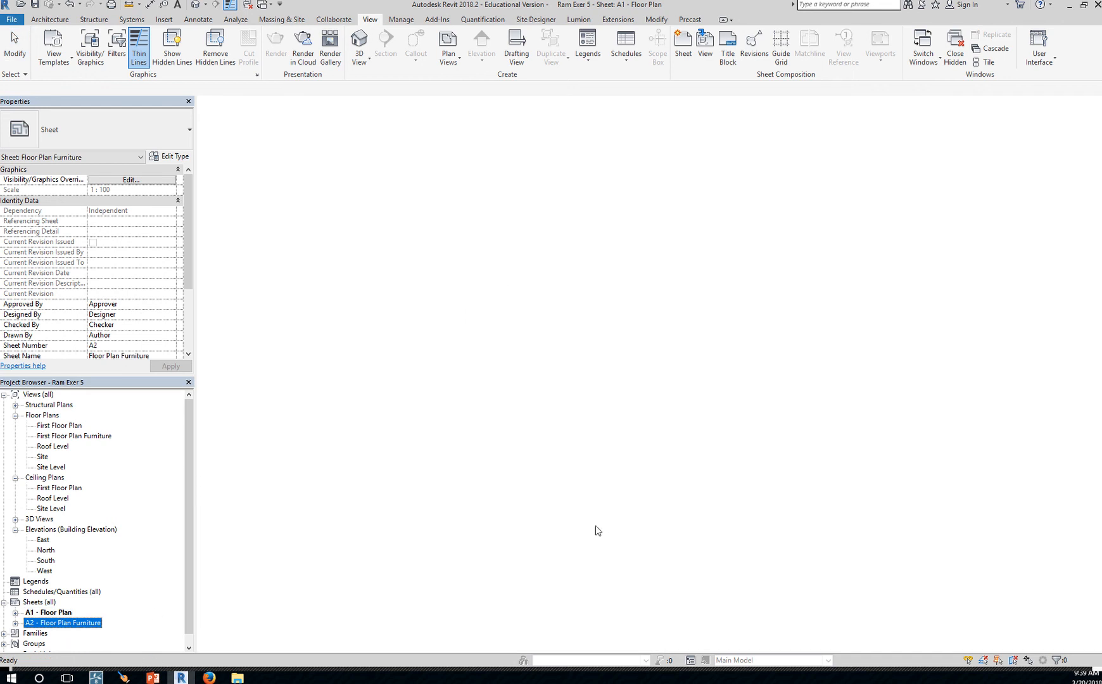